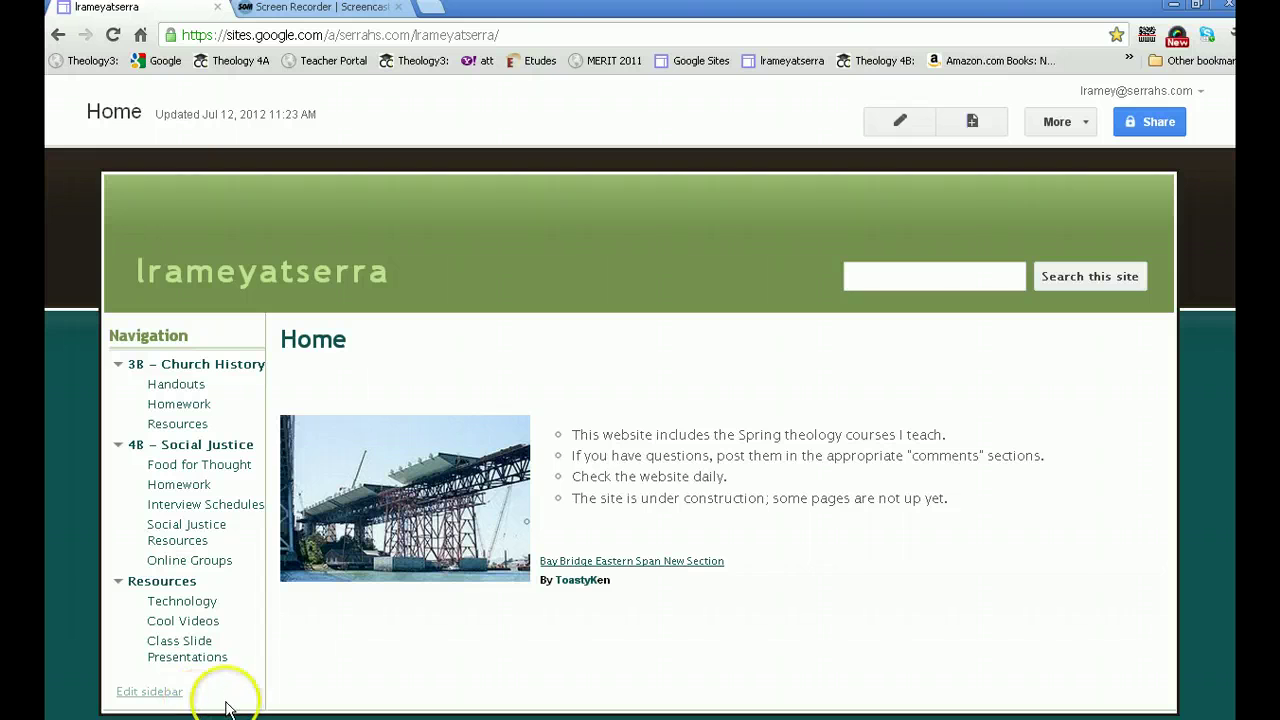
# Step: Go to the Google home page and open the My Sites list from Sites
pyautogui.click(162, 61)
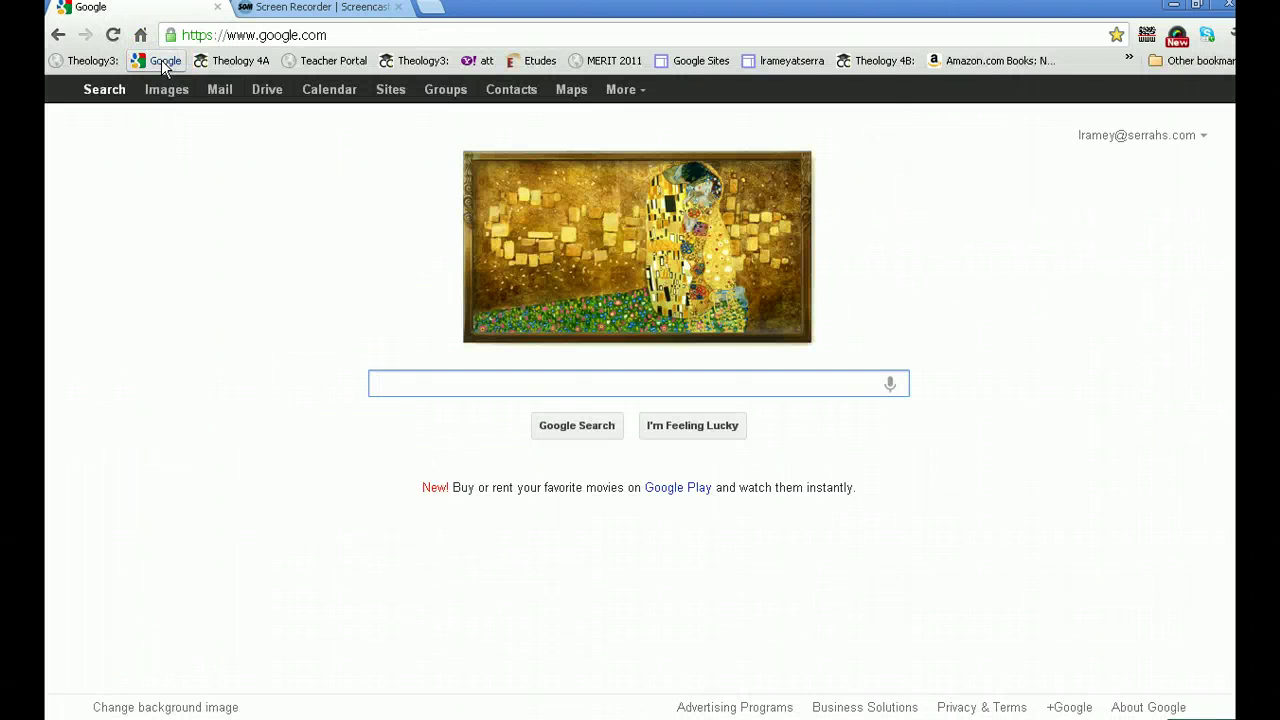
pyautogui.click(395, 94)
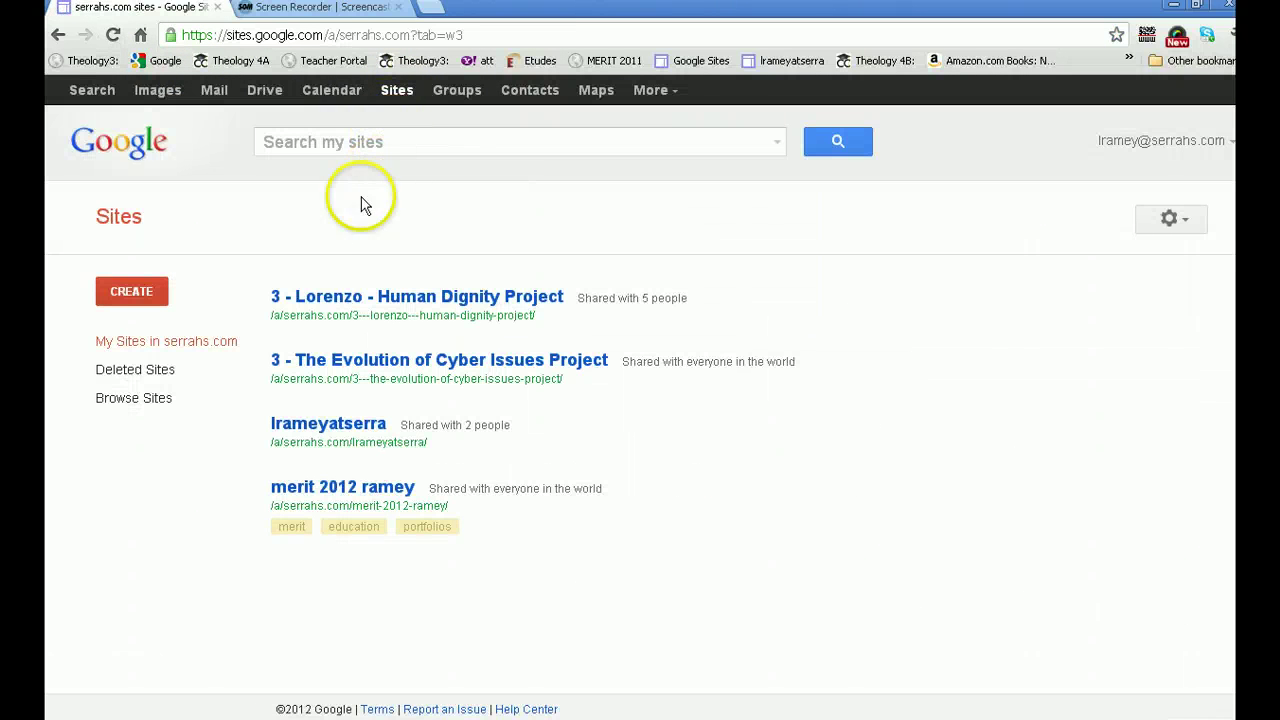
pyautogui.click(133, 296)
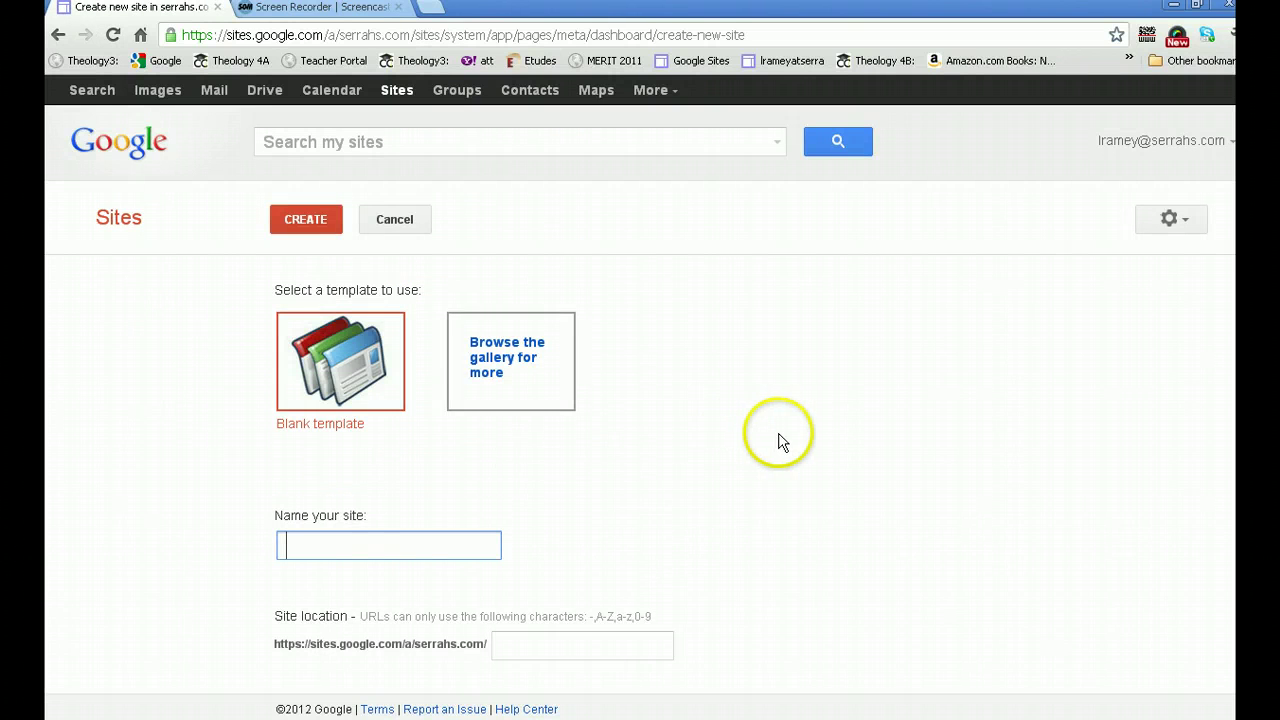
pyautogui.scroll(-1, 775, 433)
pyautogui.scroll(1, 773, 431)
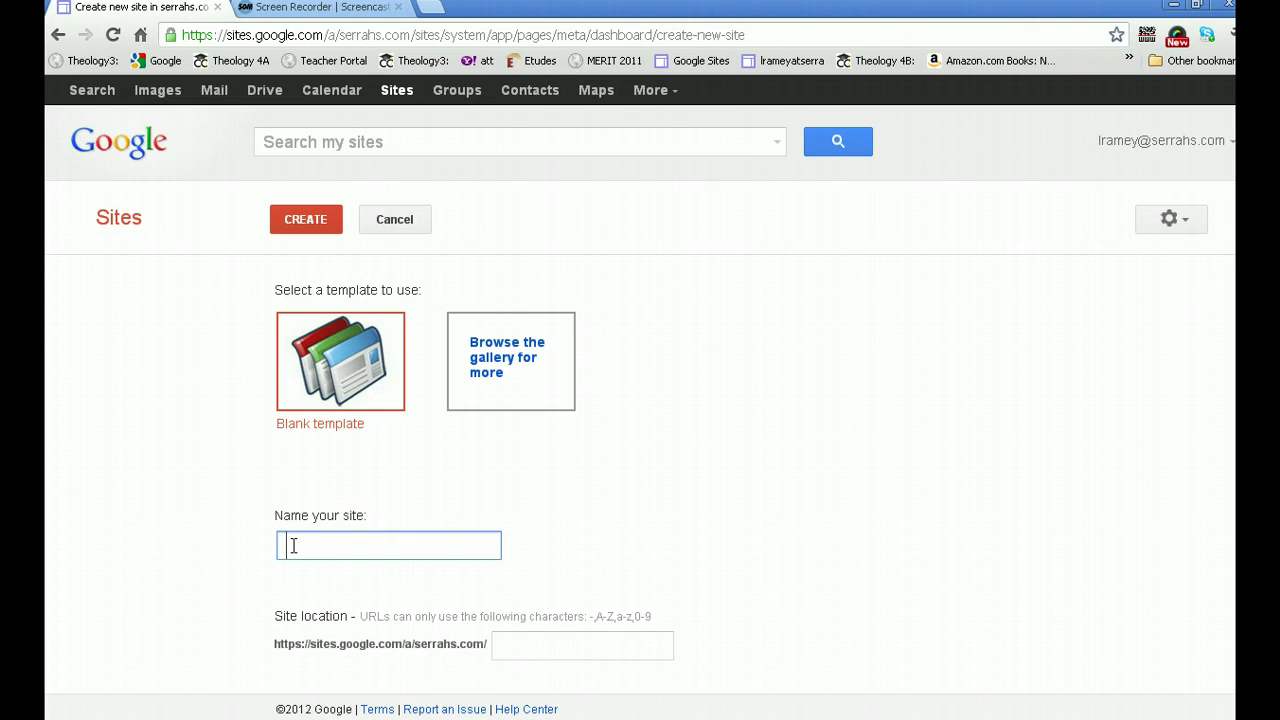
pyautogui.write('ey')
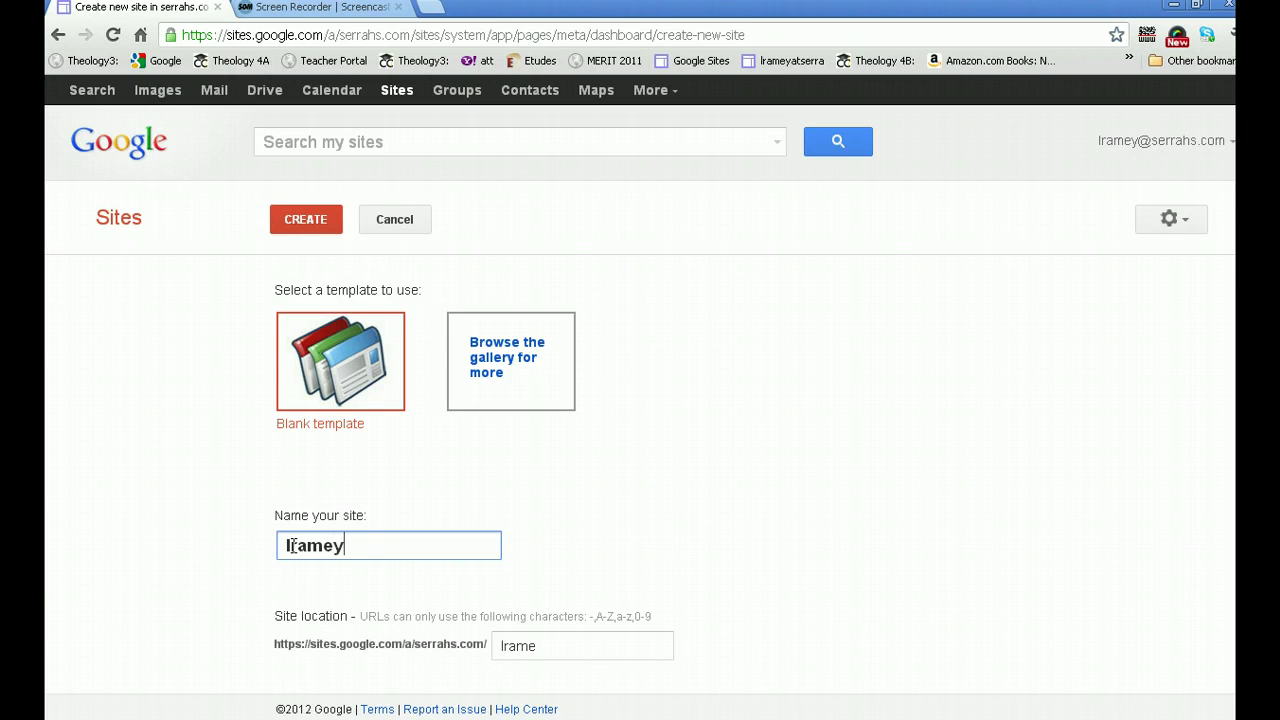
pyautogui.write('4/a')
pyautogui.press('BackSpace')
pyautogui.press('BackSpace')
pyautogui.write('/')
pyautogui.press('BackSpace')
pyautogui.write('A')
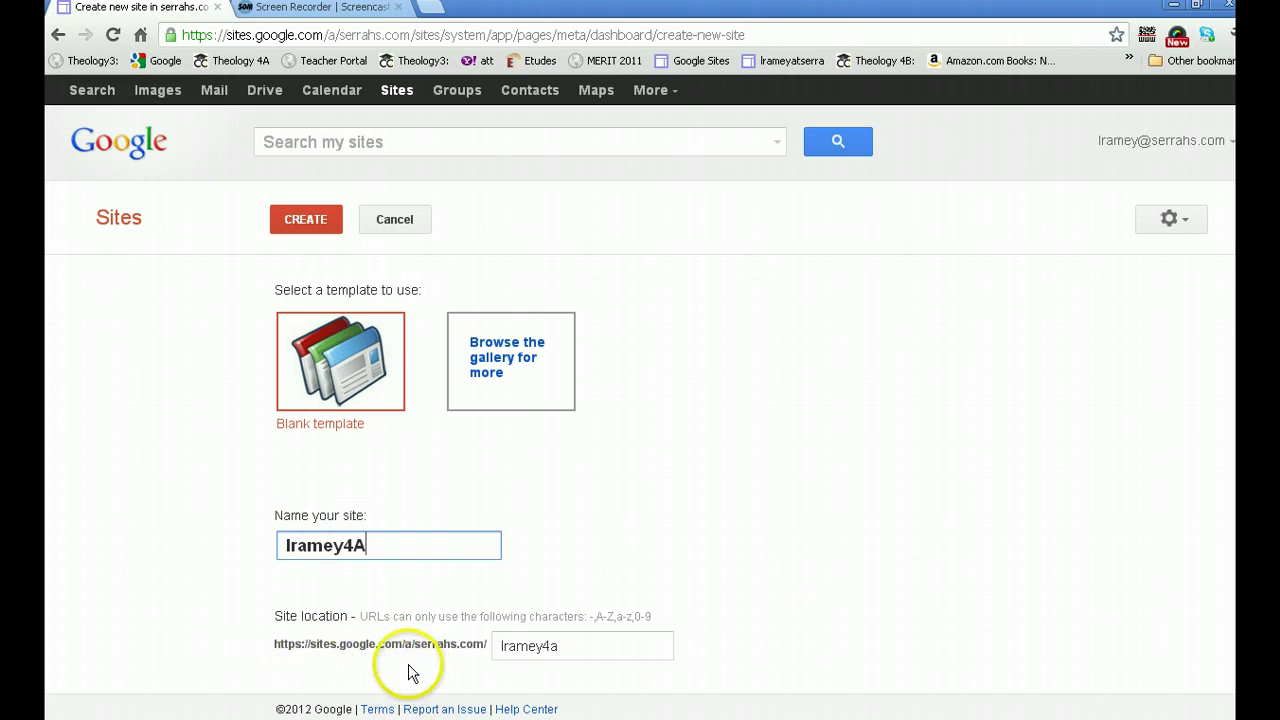
pyautogui.scroll(-1, 929, 583)
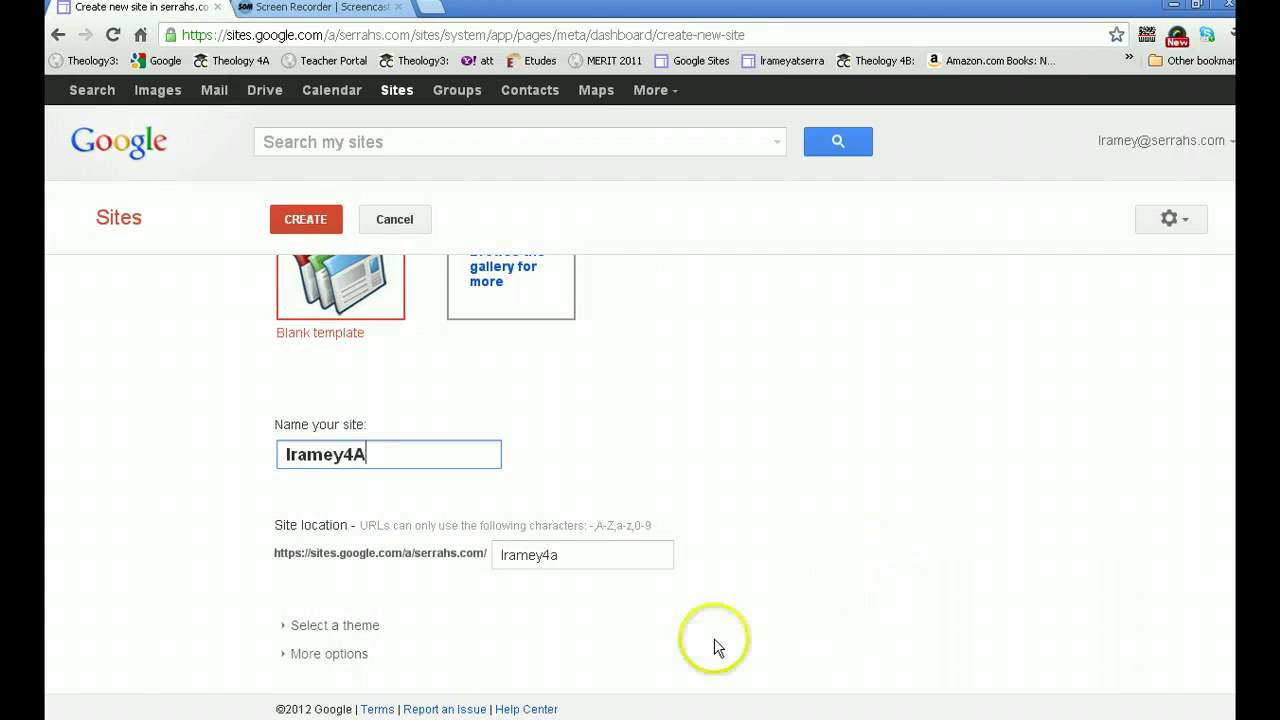
# Step: Pick the Lavender Panel theme for the new site and expand More options
pyautogui.click(318, 625)
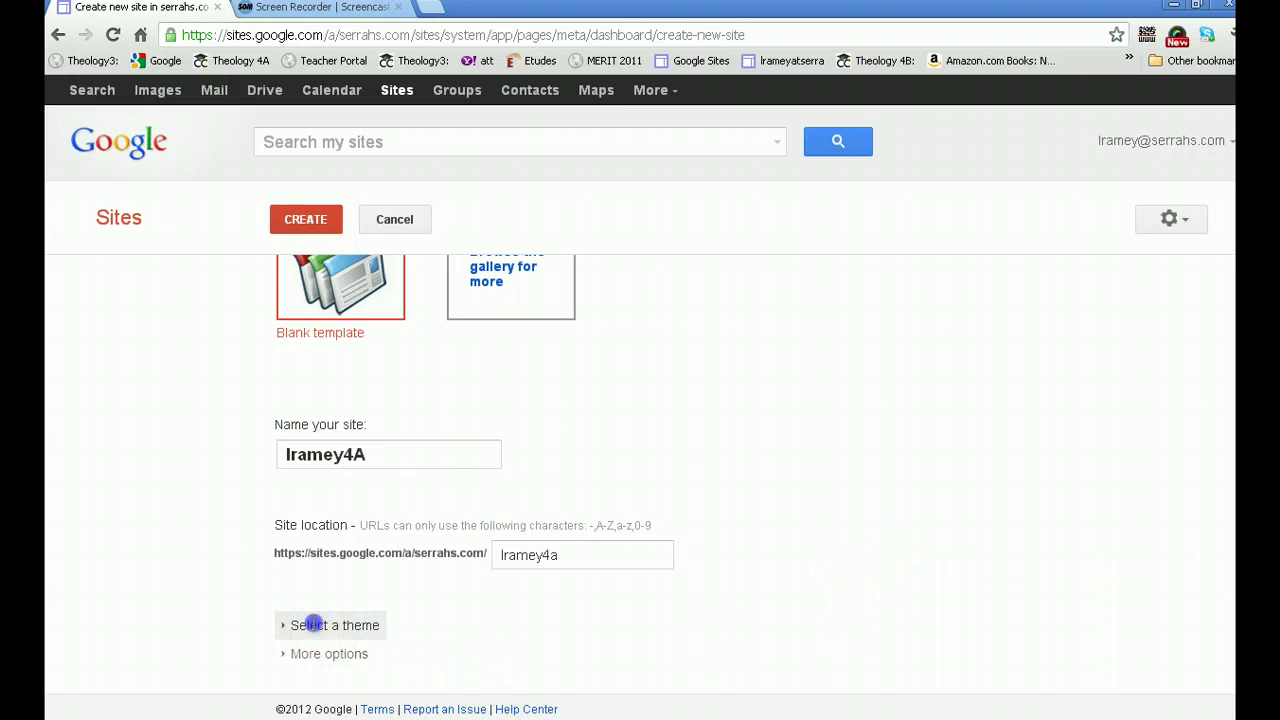
pyautogui.scroll(-3, 799, 505)
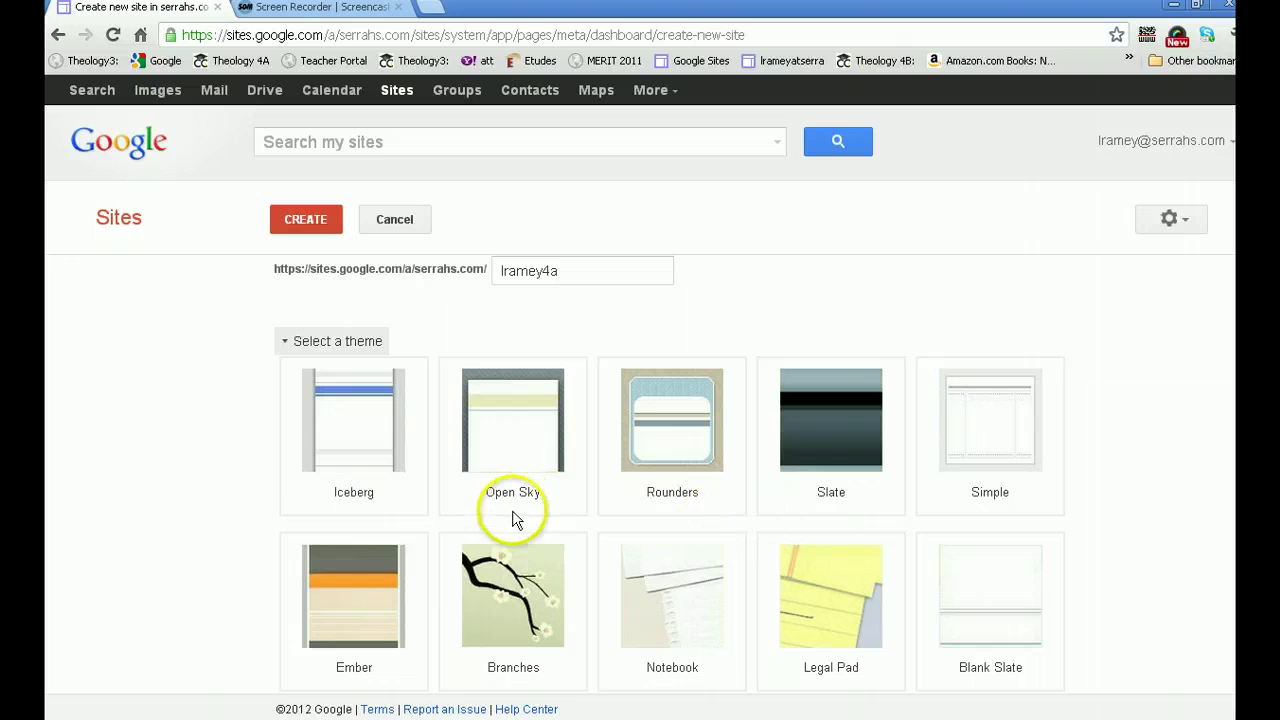
pyautogui.scroll(-3, 517, 520)
pyautogui.scroll(-2, 612, 603)
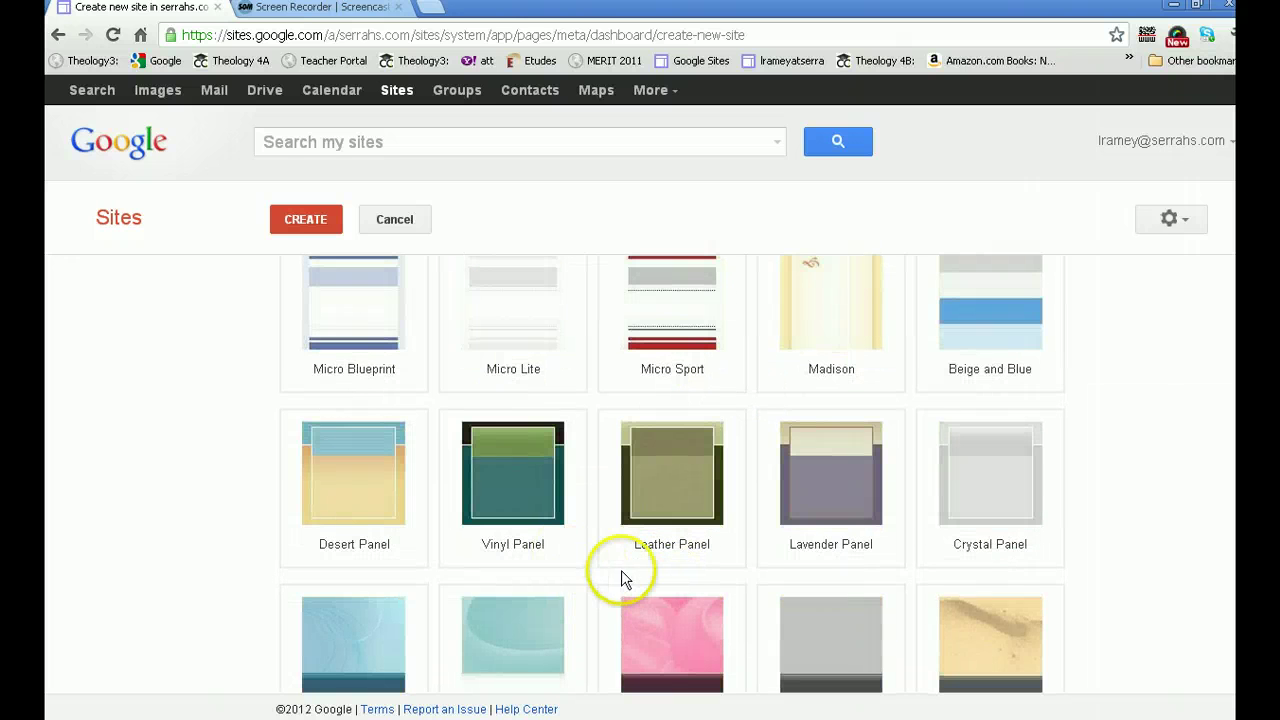
pyautogui.click(820, 484)
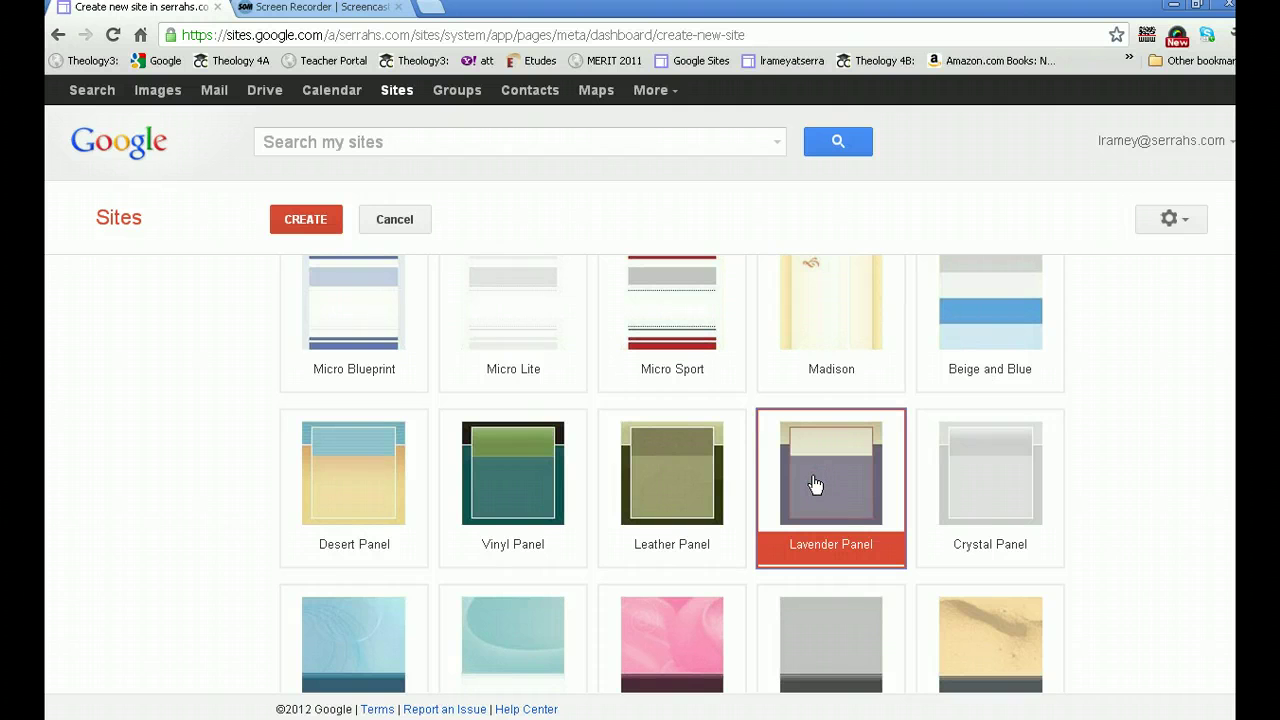
pyautogui.scroll(-8, 120, 545)
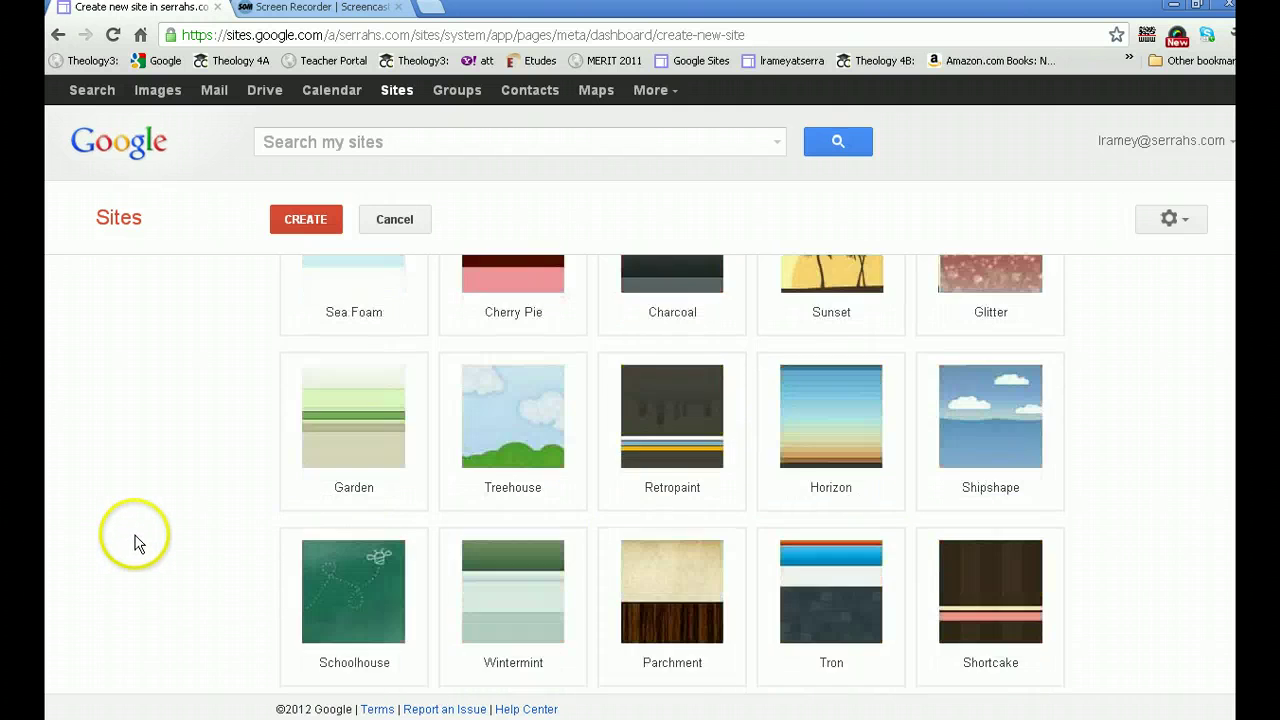
pyautogui.scroll(-5, 140, 543)
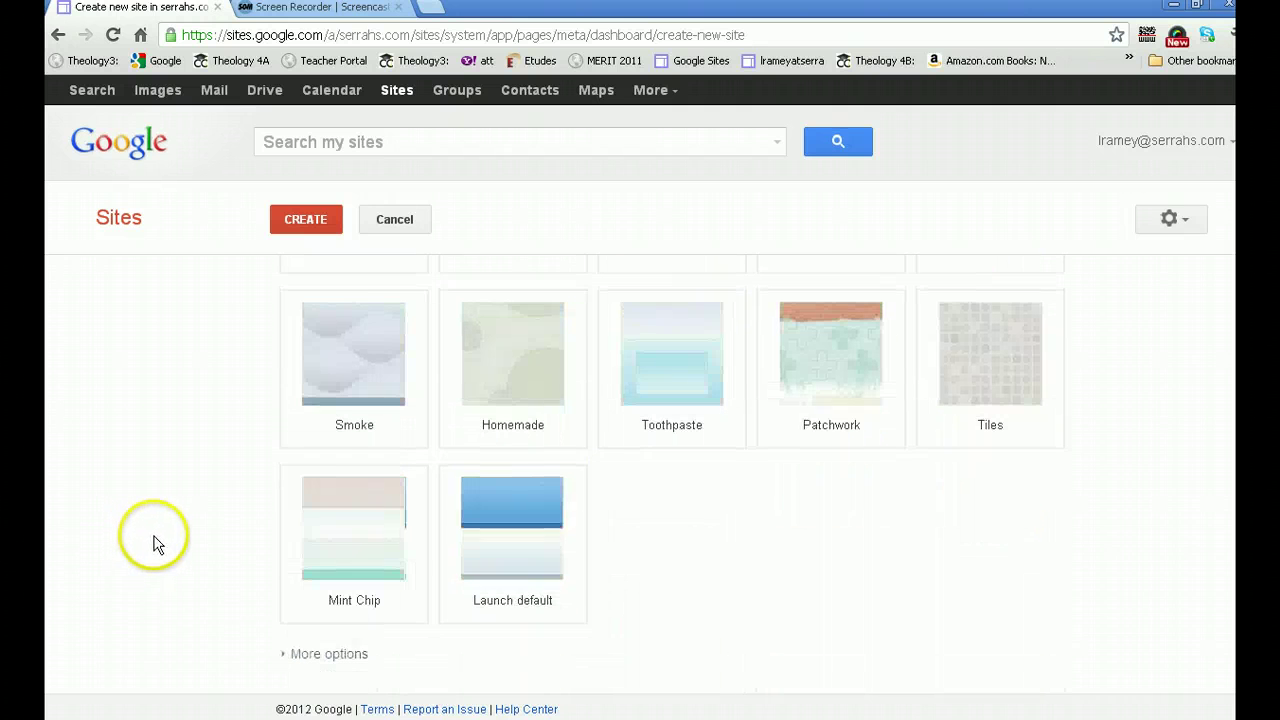
pyautogui.click(331, 651)
pyautogui.scroll(-1, 808, 607)
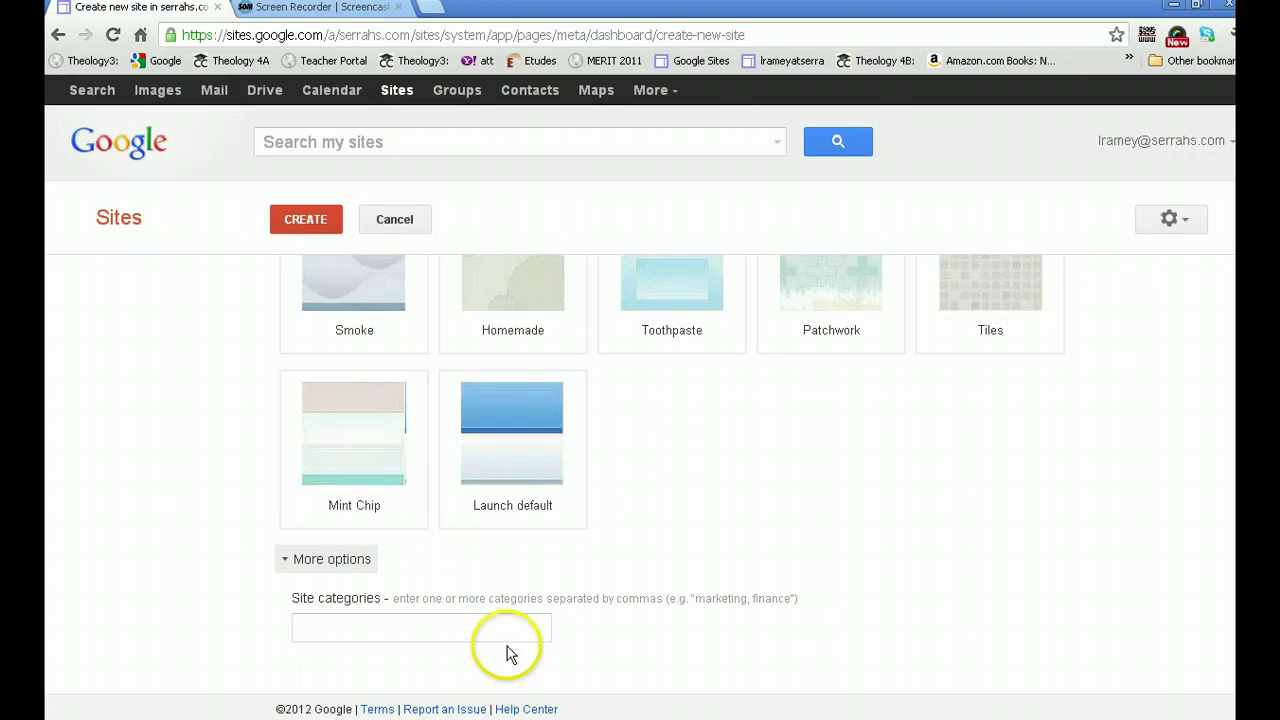
pyautogui.scroll(3, 934, 609)
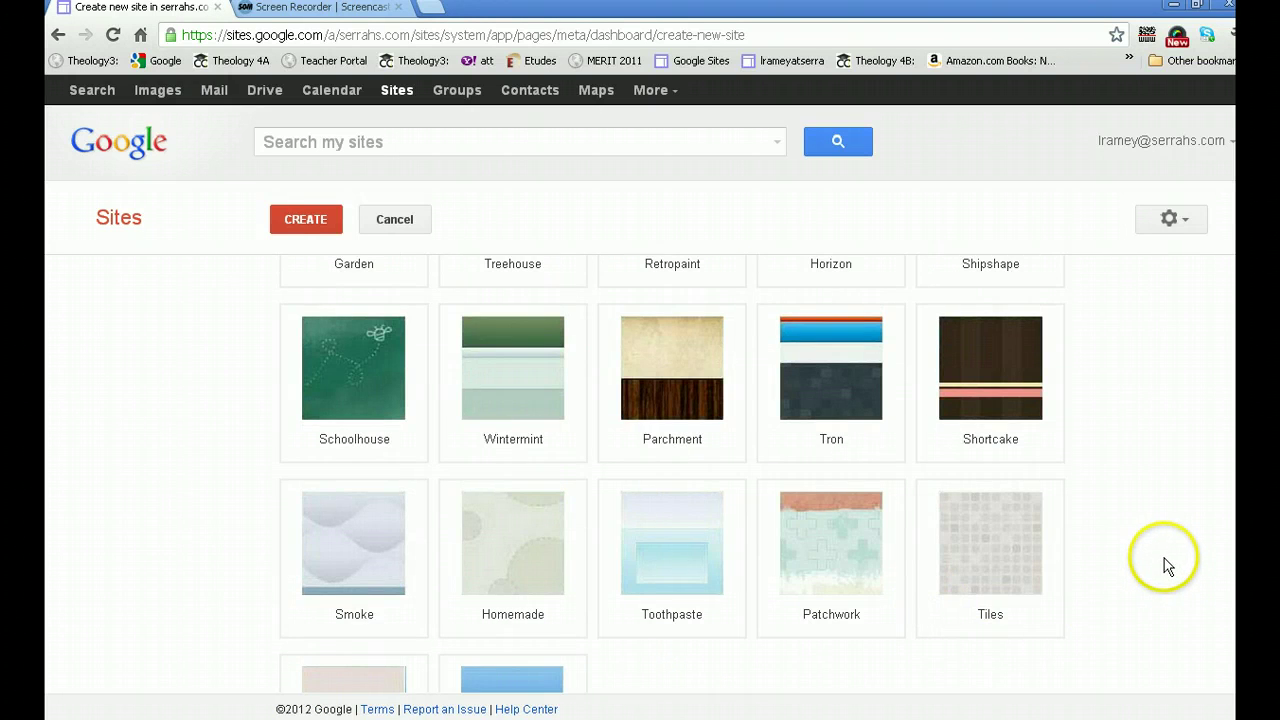
pyautogui.scroll(8, 1166, 563)
pyautogui.scroll(1, 1166, 563)
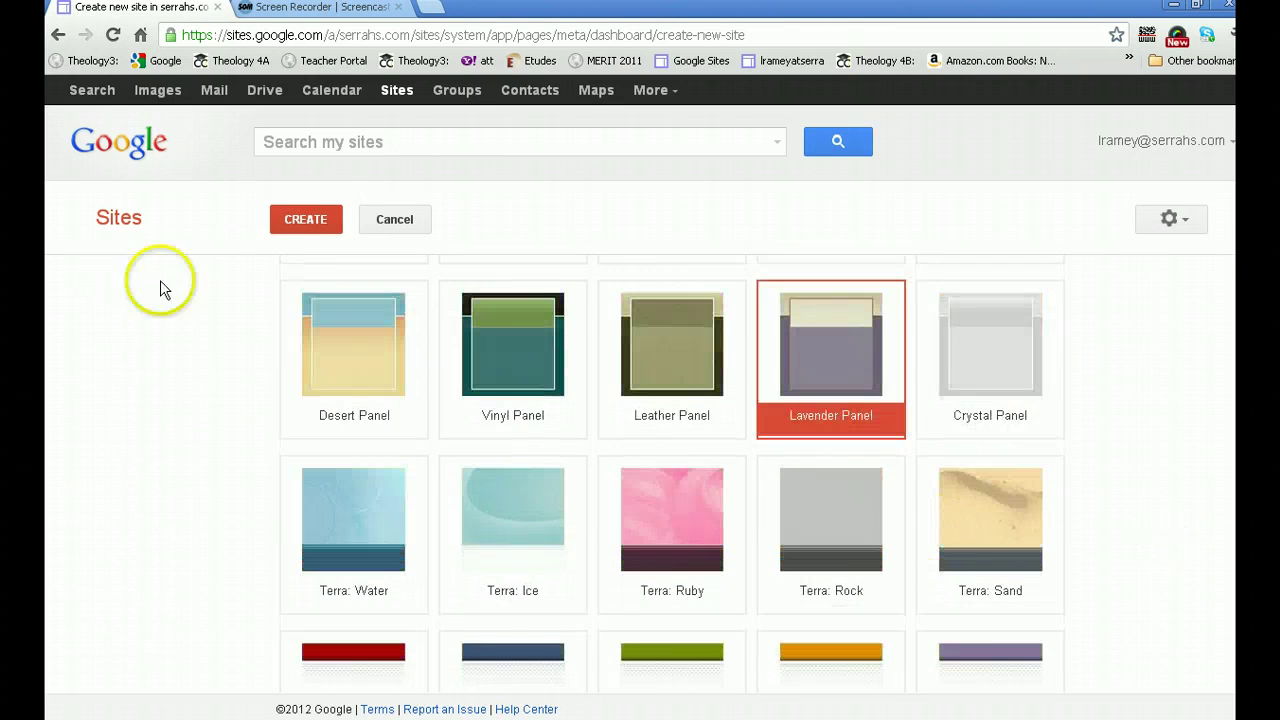
# Step: Create the lramey4A site and bring up its Sharing and Permissions settings
pyautogui.click(312, 228)
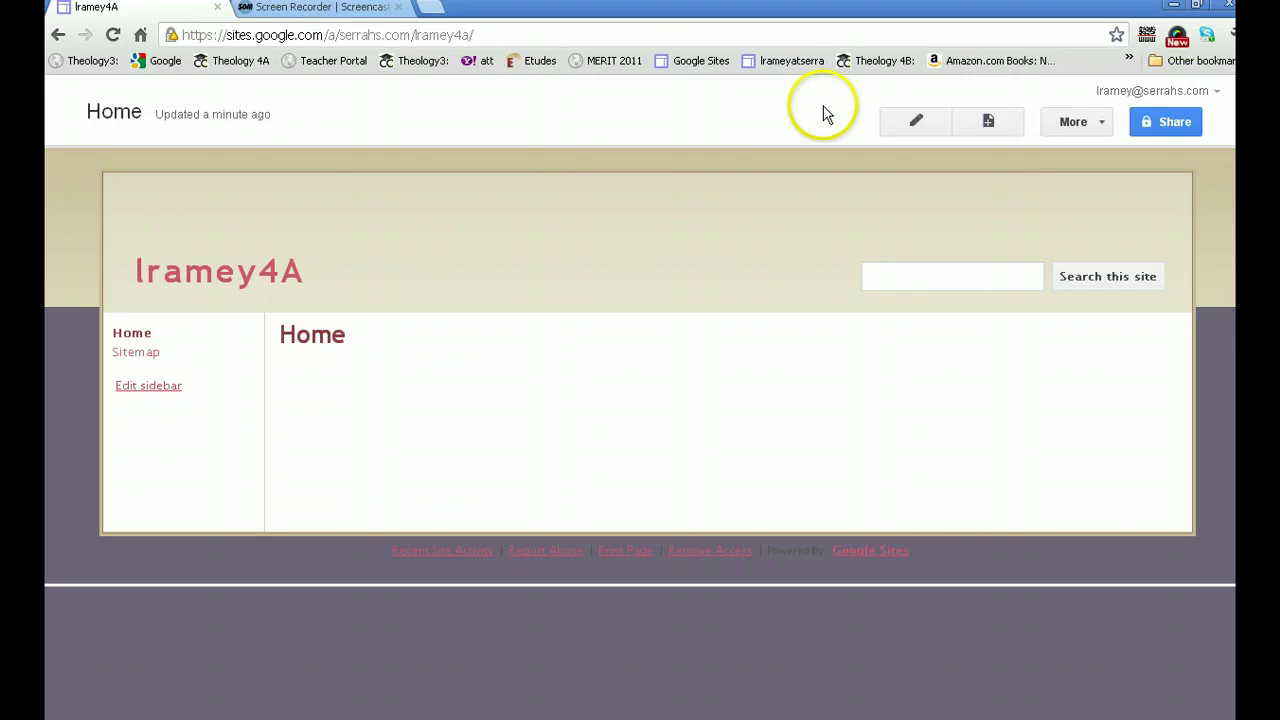
pyautogui.click(1163, 121)
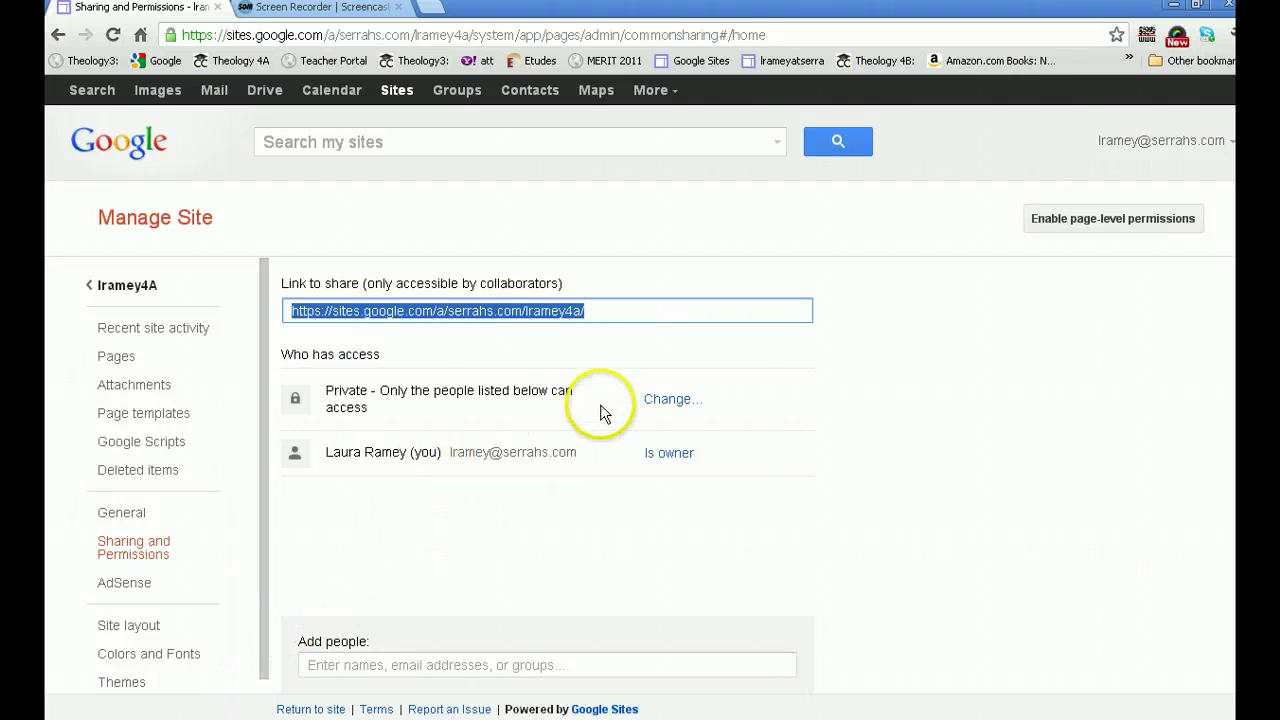
# Step: Change site visibility from Private to Anyone with the link can view, and save
pyautogui.click(666, 399)
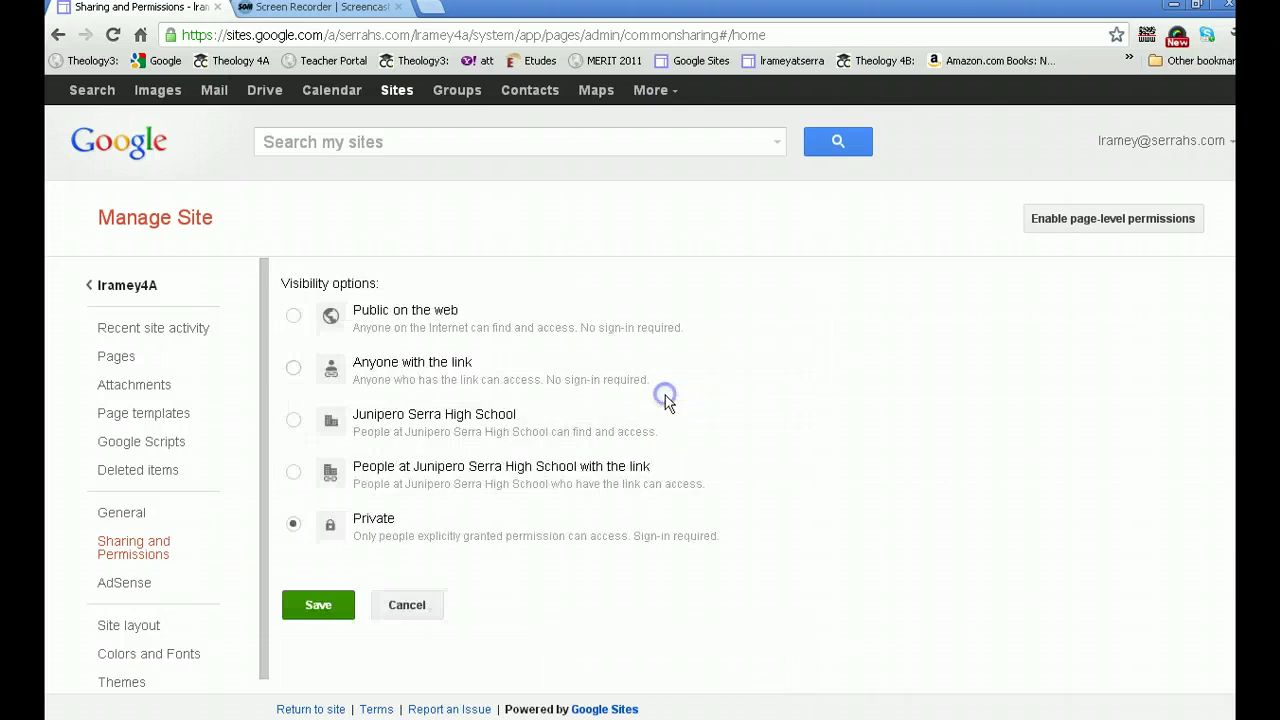
pyautogui.click(762, 454)
pyautogui.click(293, 370)
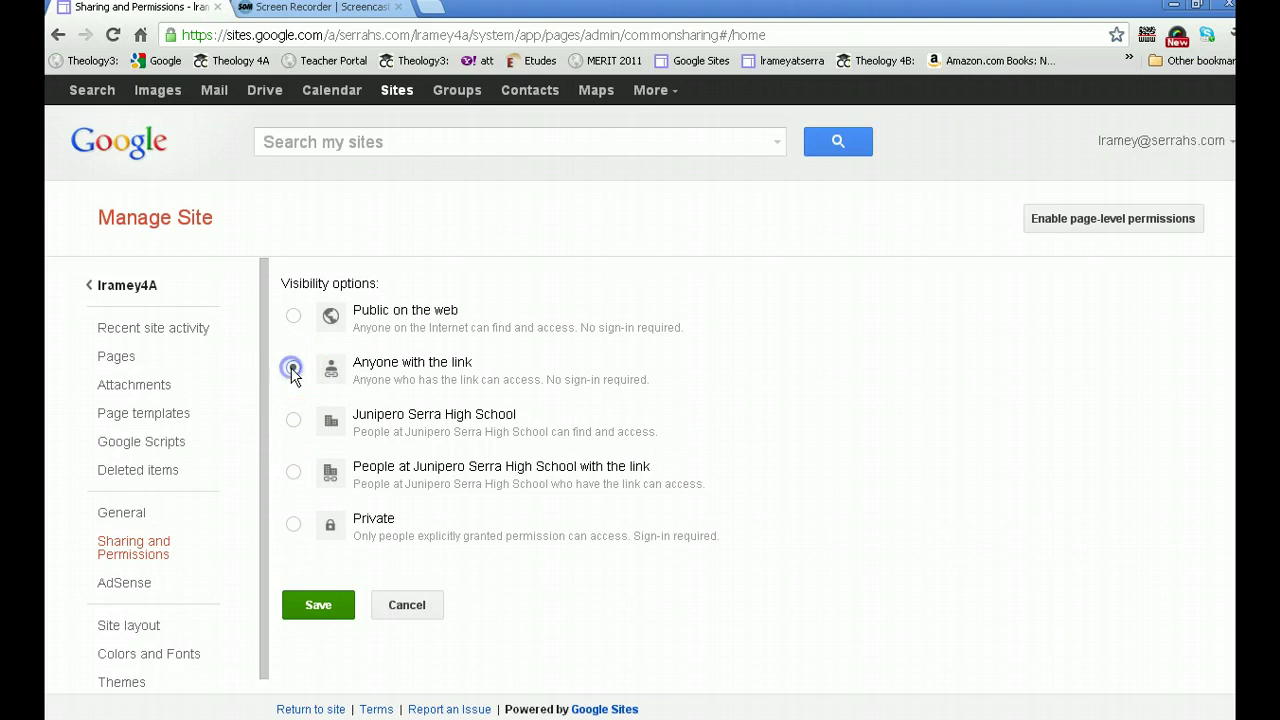
pyautogui.click(317, 606)
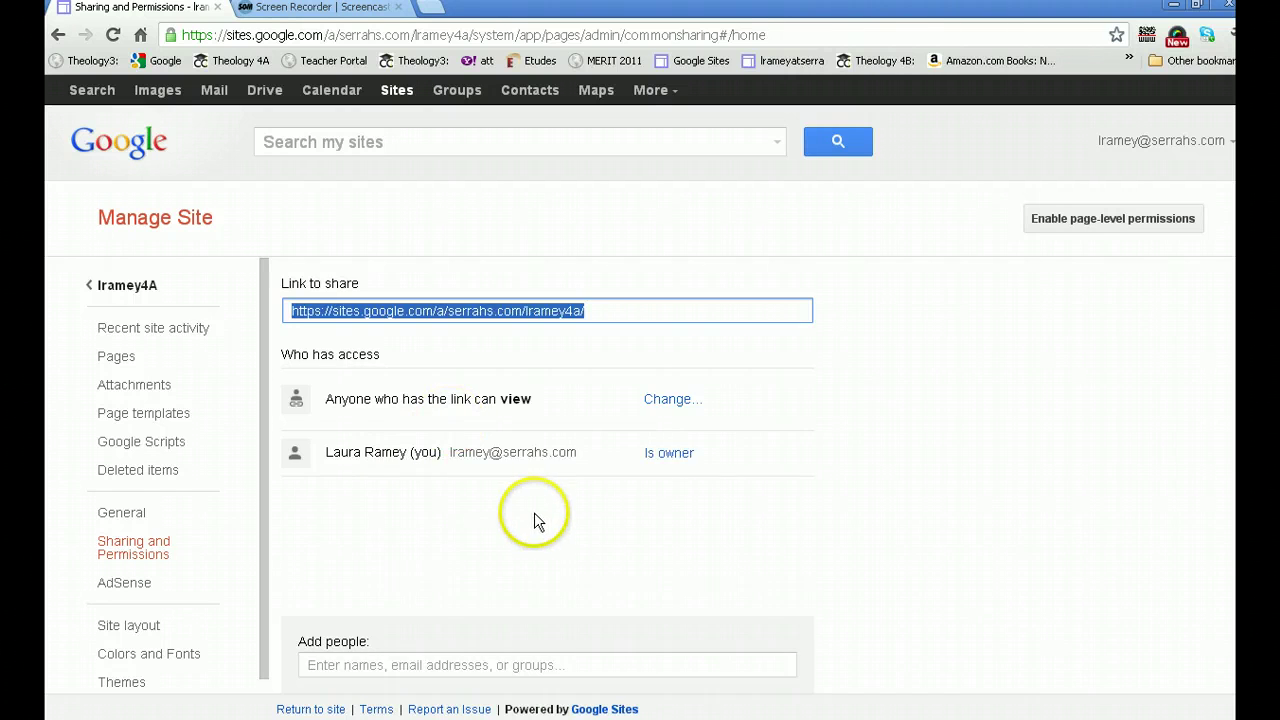
pyautogui.scroll(-1, 534, 515)
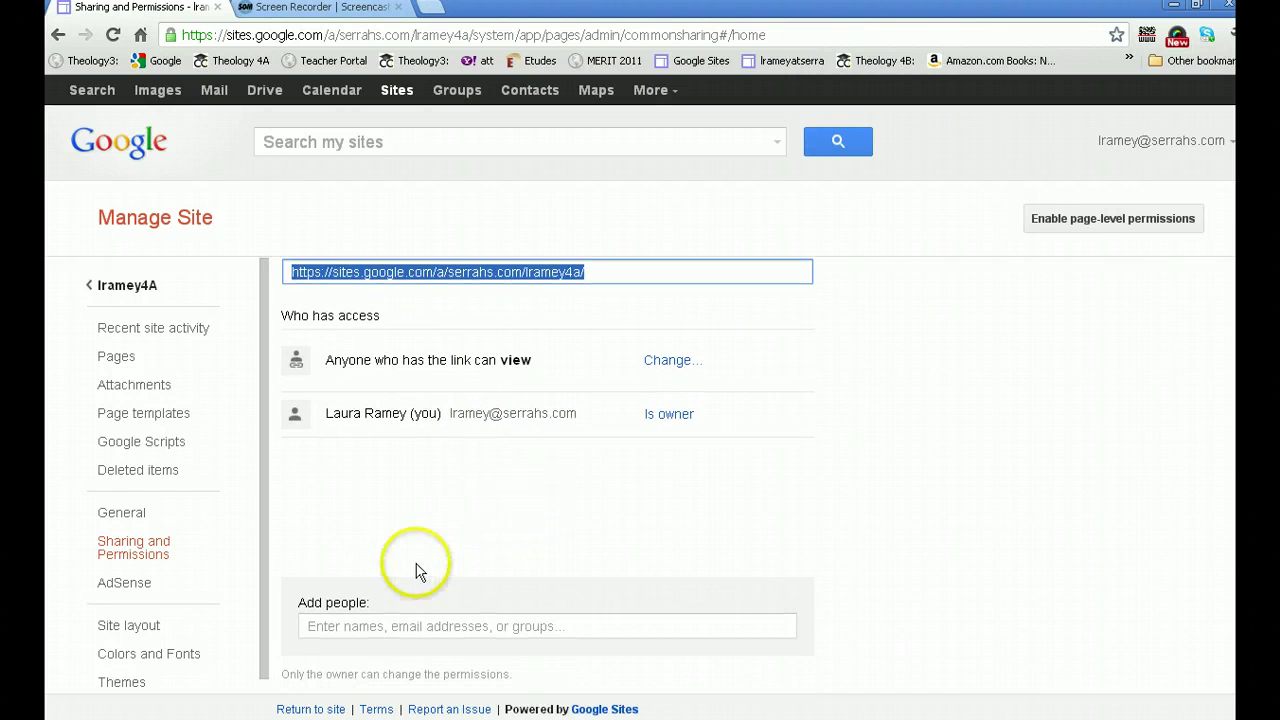
# Step: Add a colleague from the sharing suggestions with owner access
pyautogui.click(312, 631)
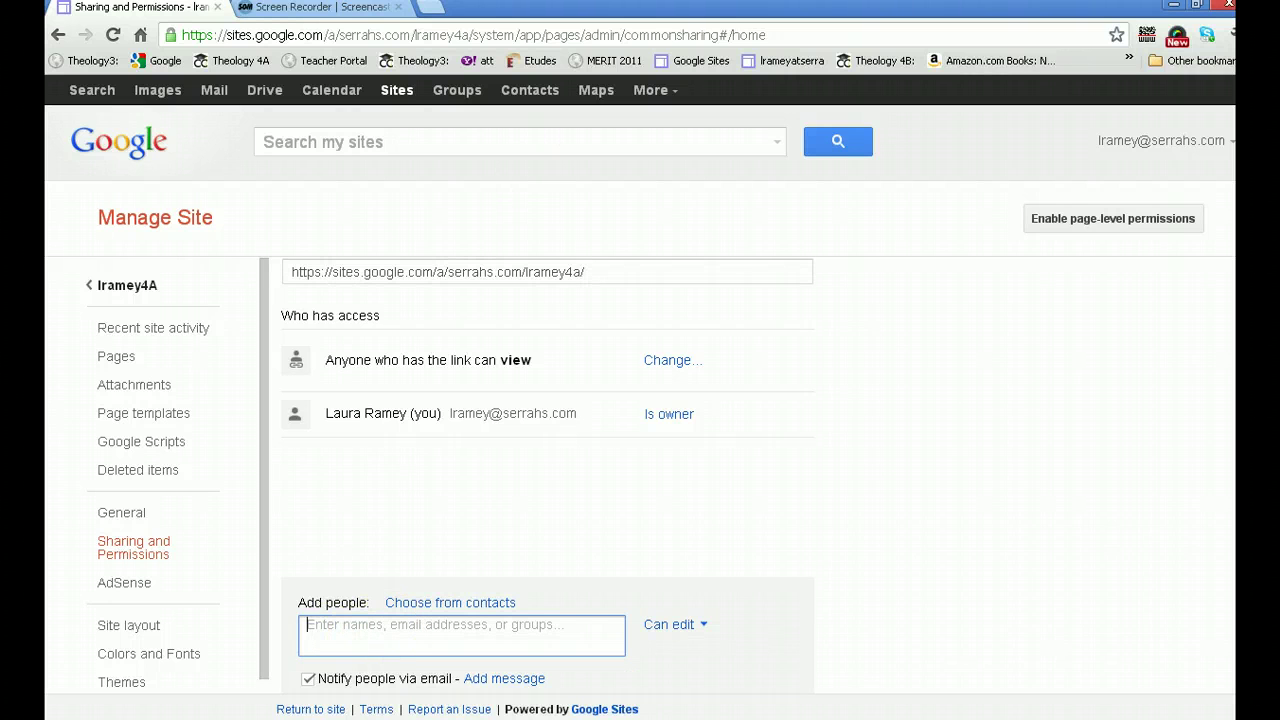
pyautogui.write('ga')
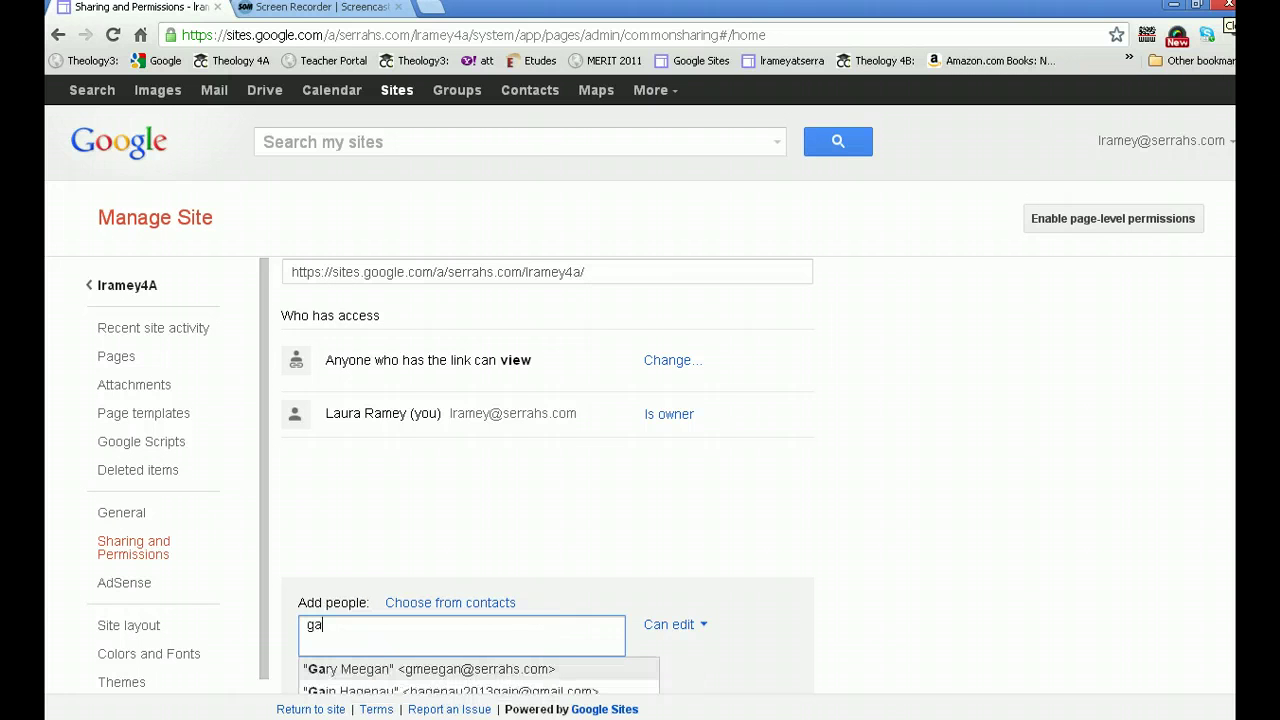
pyautogui.click(472, 669)
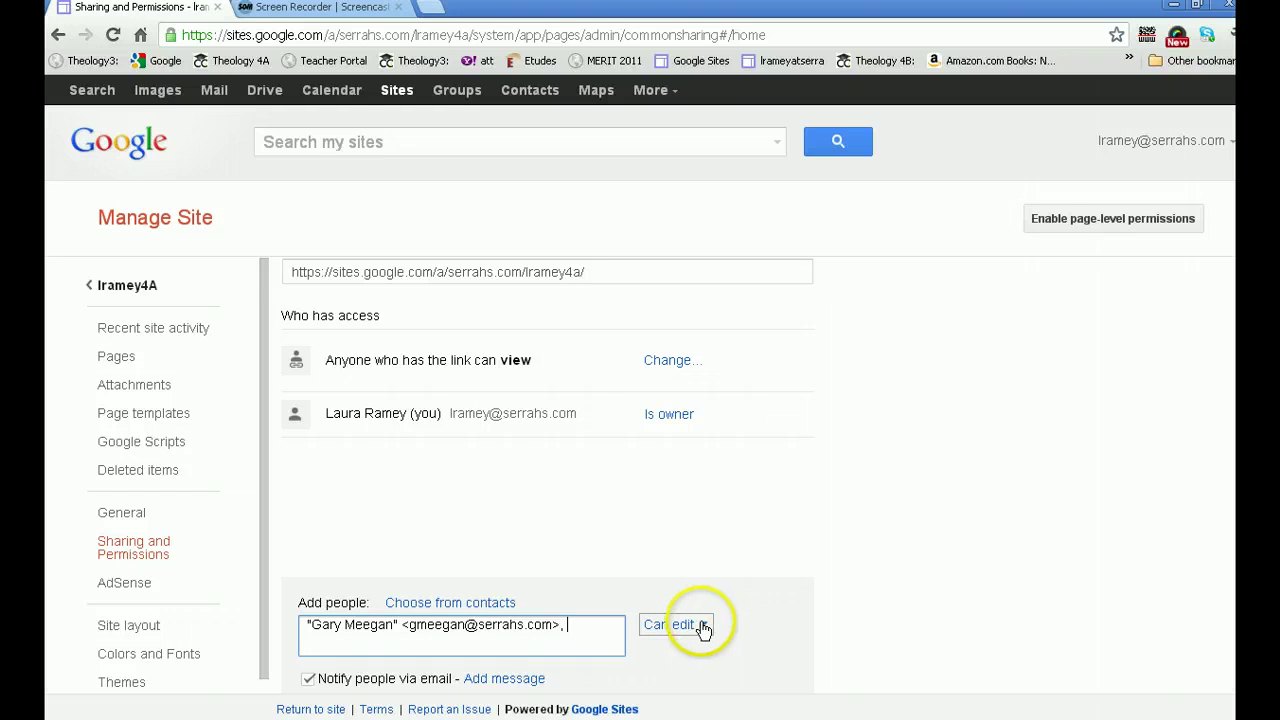
pyautogui.click(703, 626)
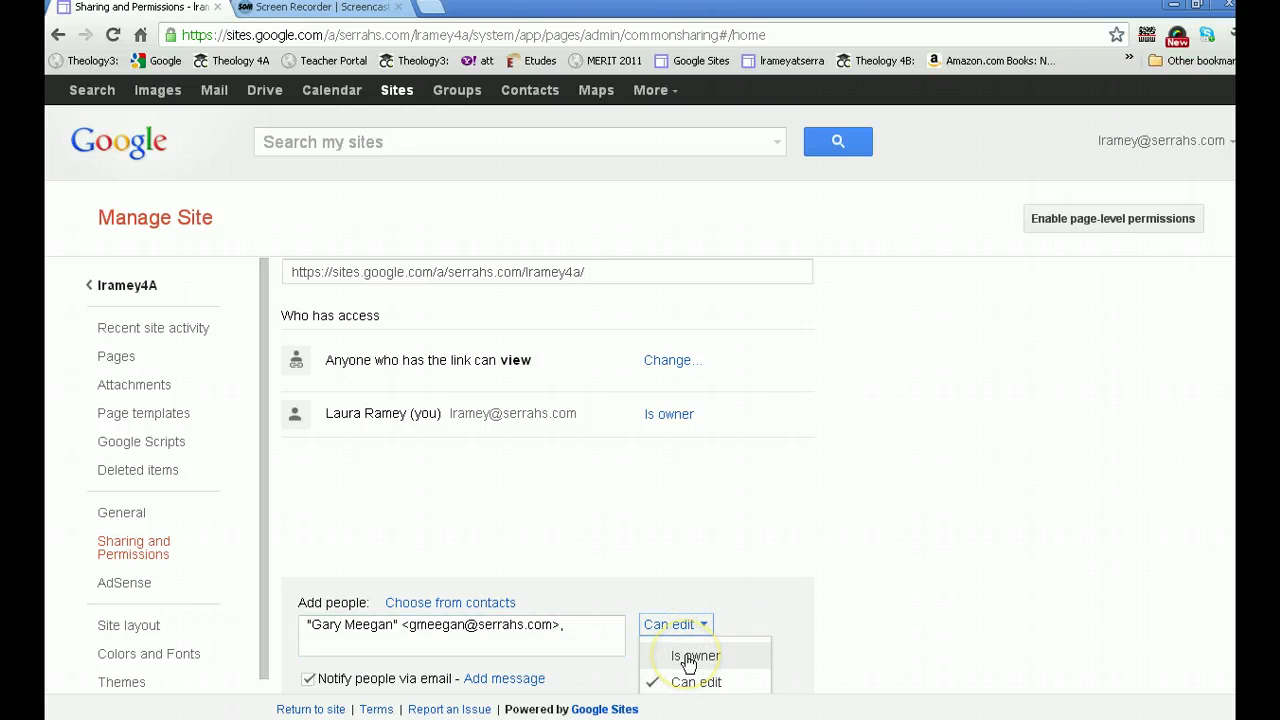
pyautogui.click(688, 657)
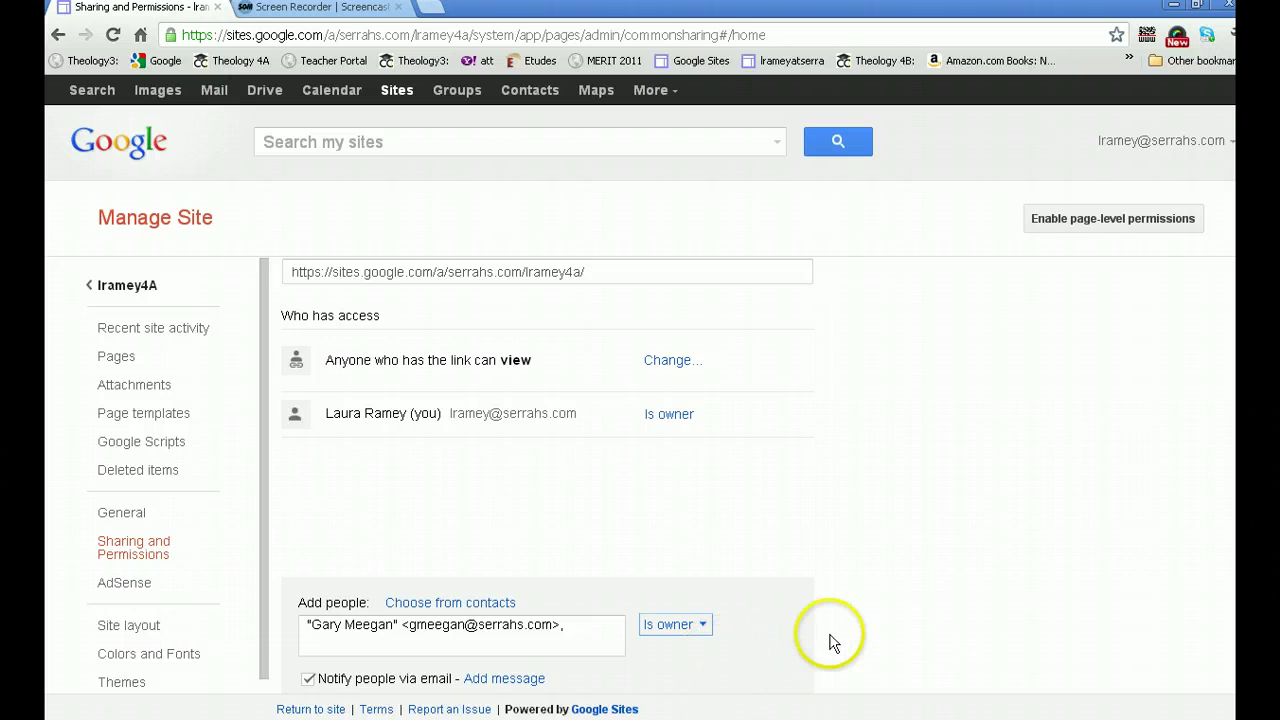
# Step: Turn off email notification, then share and confirm the sharing
pyautogui.click(307, 679)
pyautogui.scroll(-1, 903, 677)
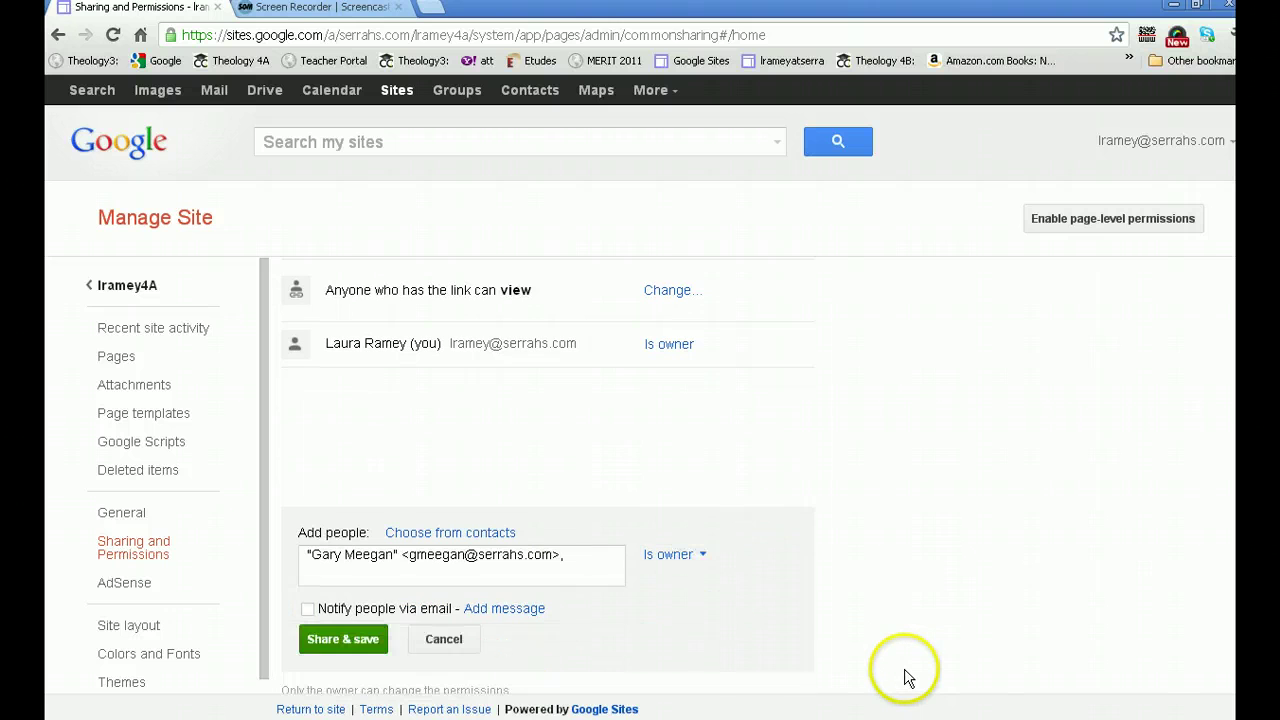
pyautogui.click(331, 637)
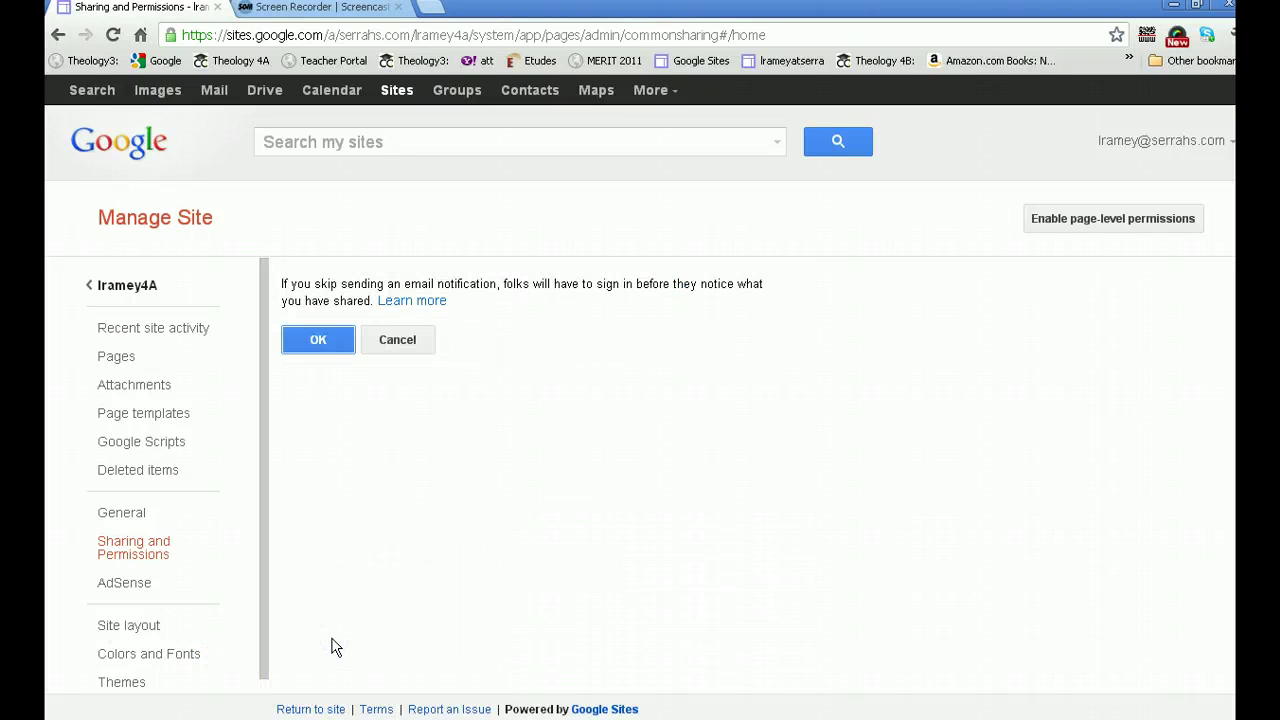
pyautogui.click(309, 340)
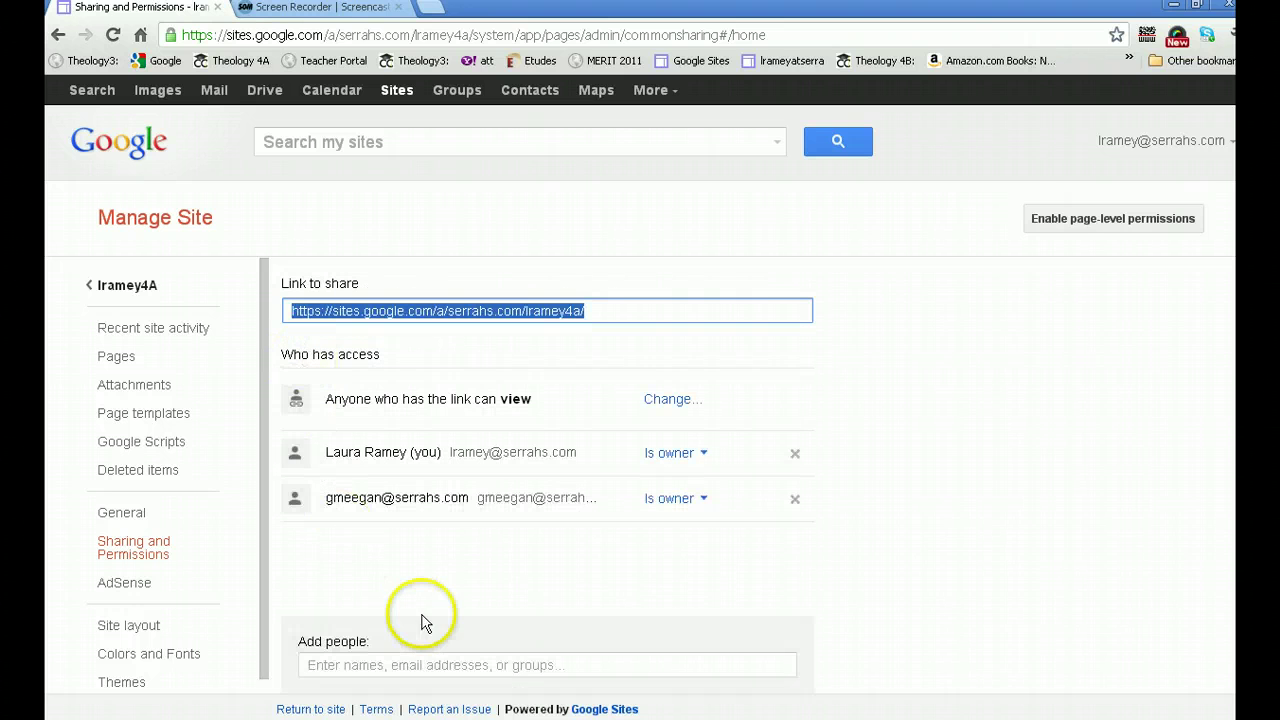
pyautogui.scroll(-1, 409, 590)
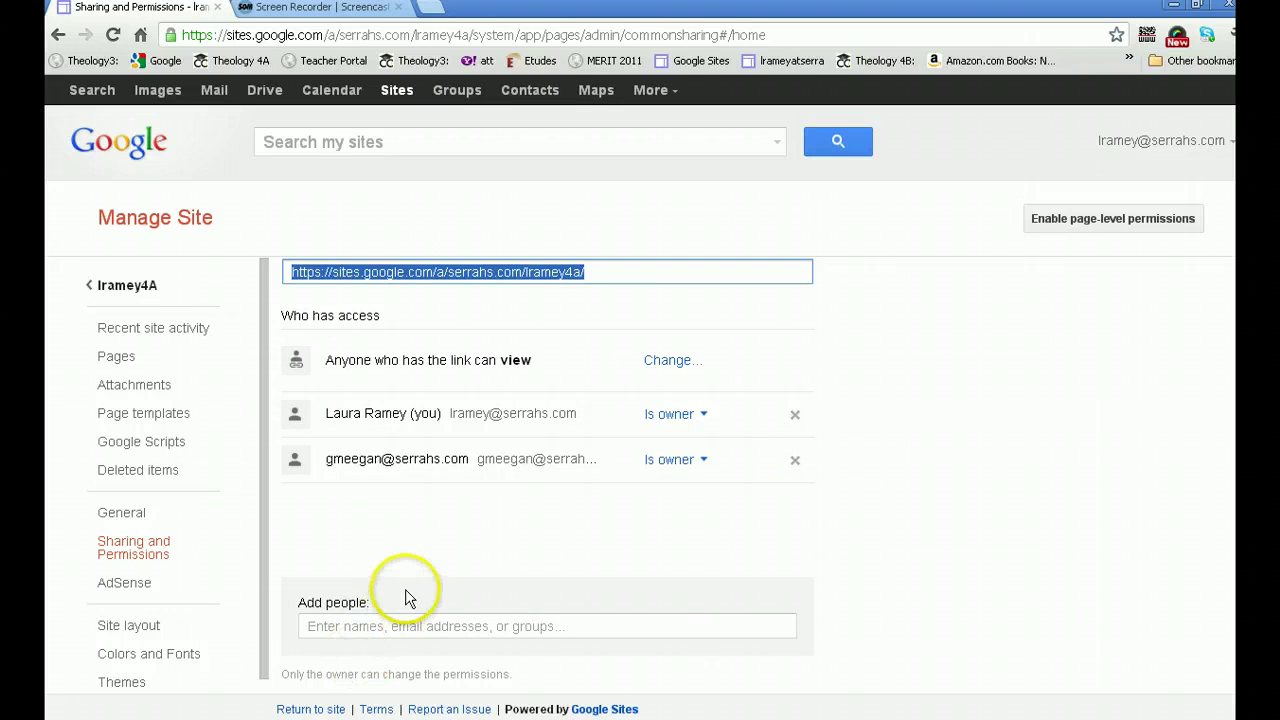
pyautogui.scroll(1, 405, 595)
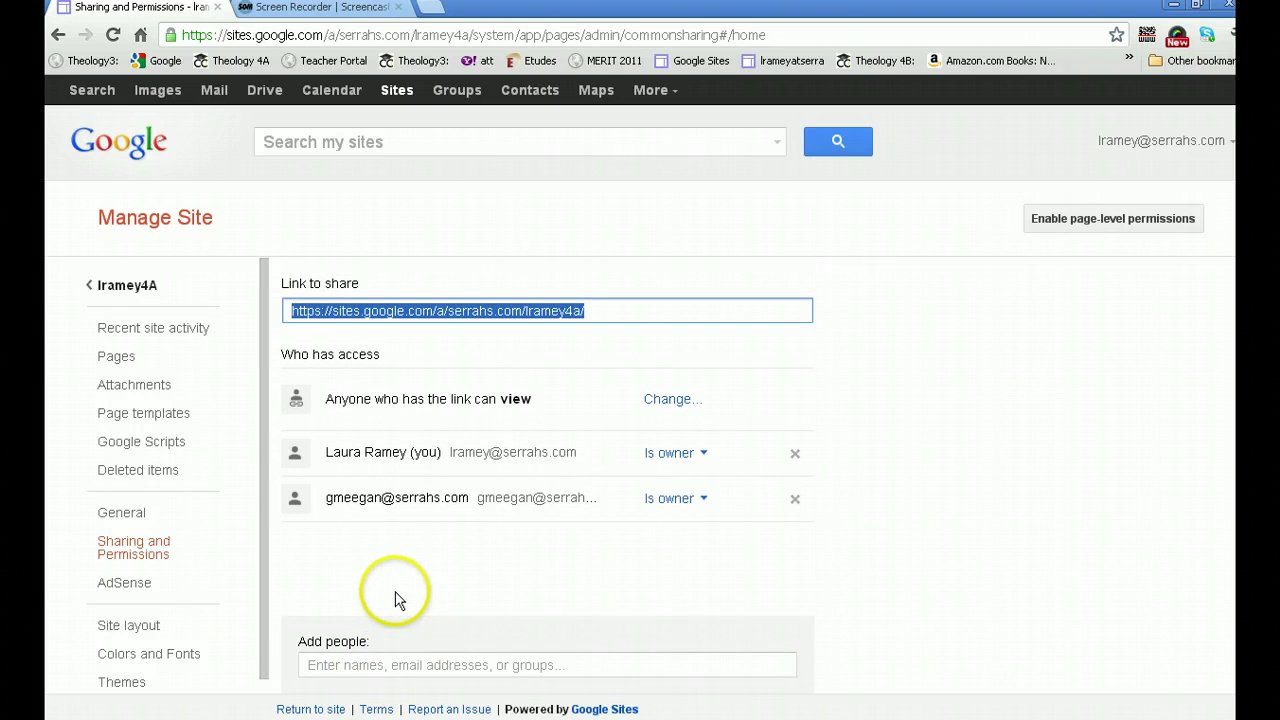
# Step: Return from Manage Site to the lramey4A site's create-a-page form
pyautogui.click(118, 287)
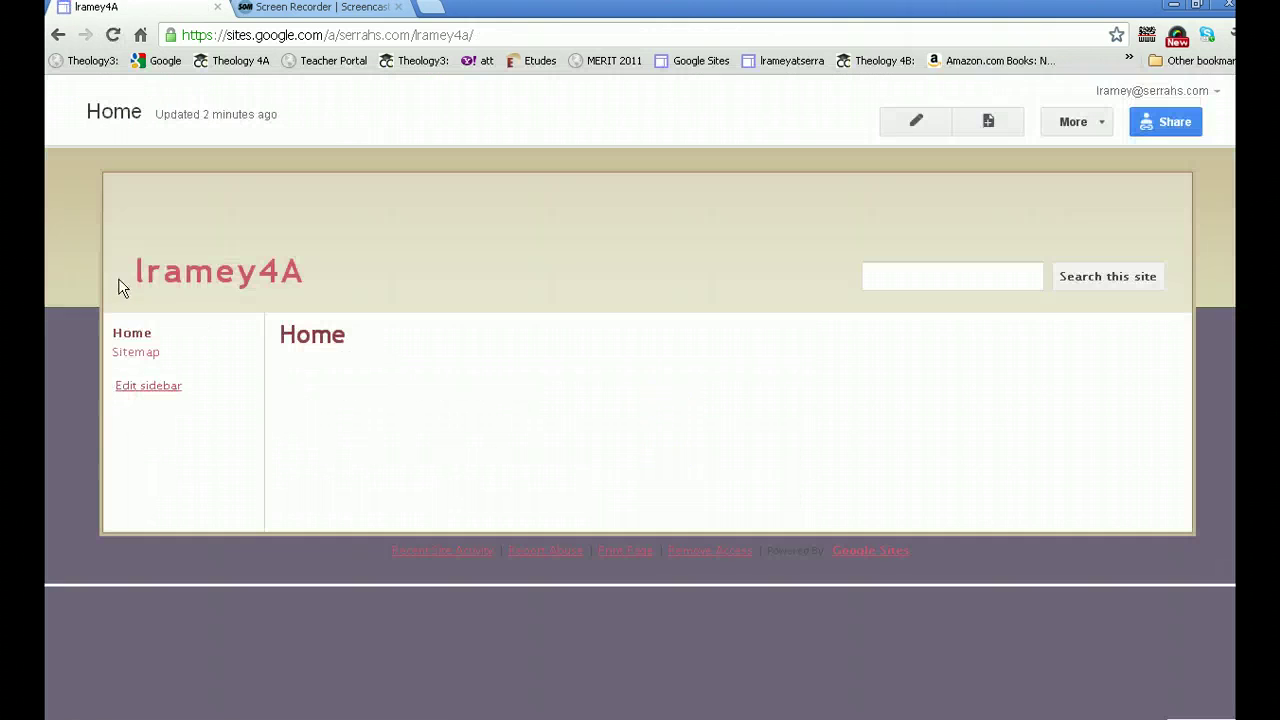
pyautogui.click(176, 398)
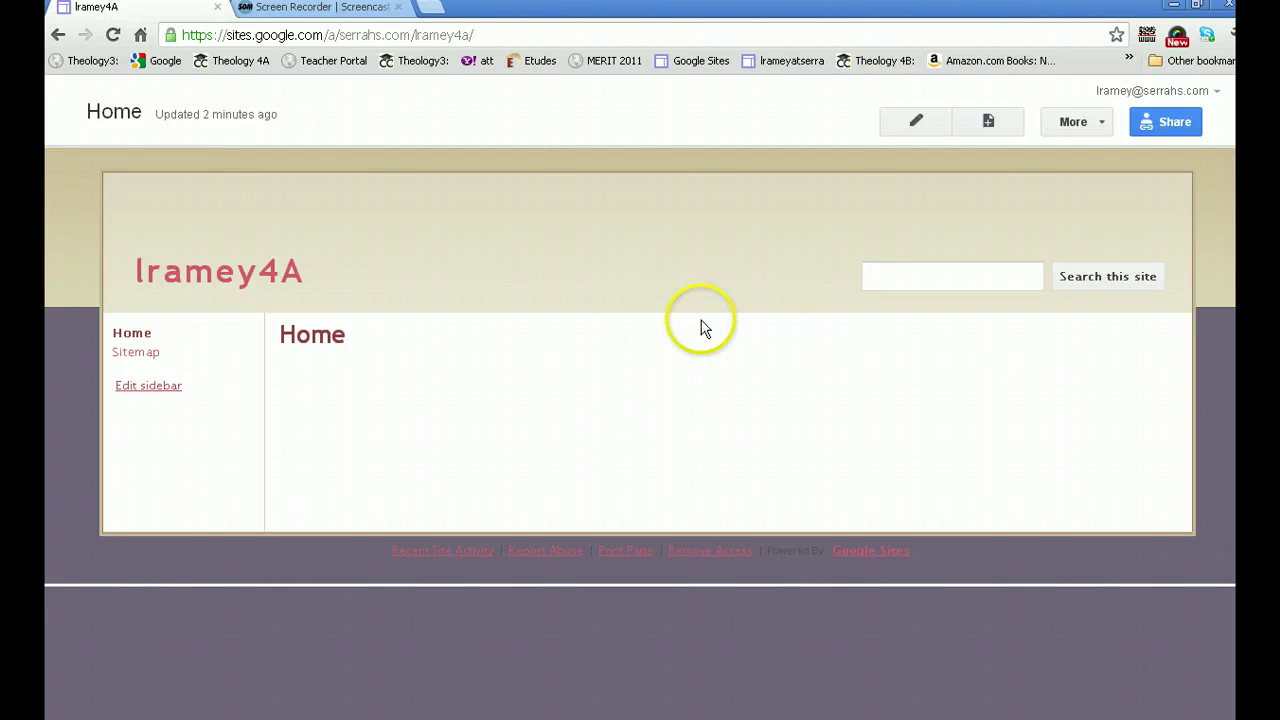
# Step: Create and save a top-level web page named Relationships
pyautogui.click(987, 122)
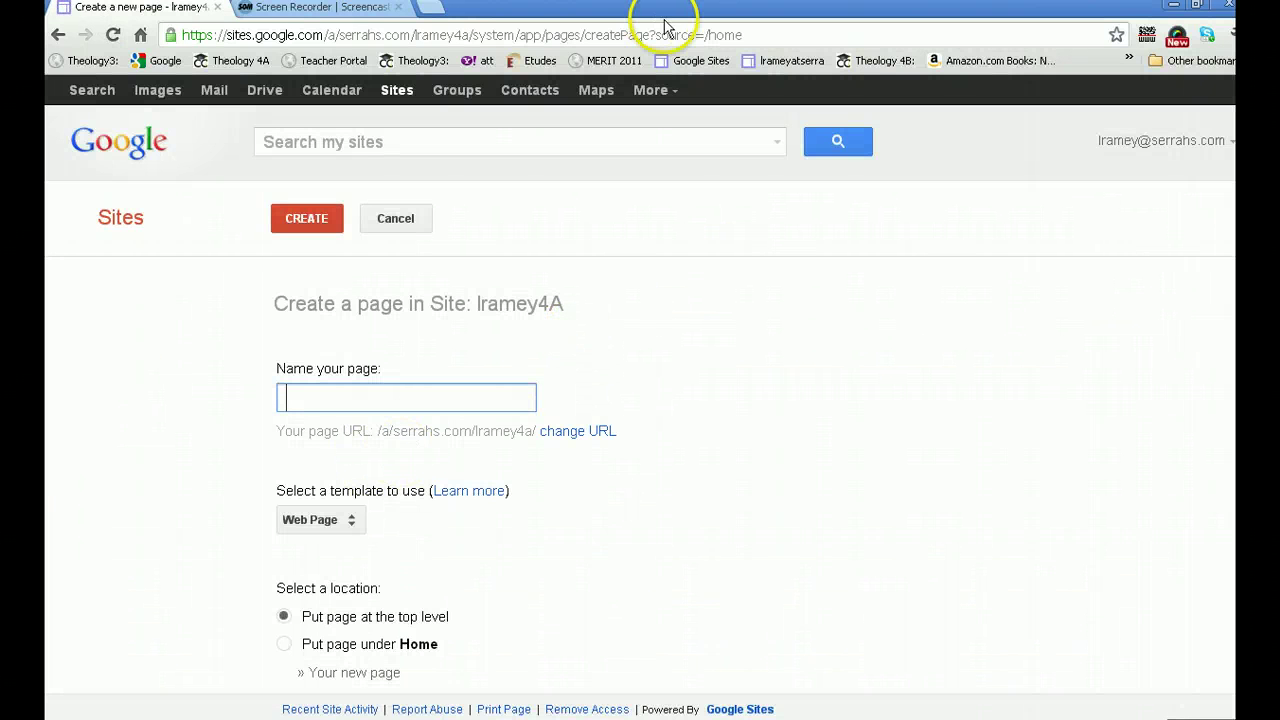
pyautogui.write('Relationships')
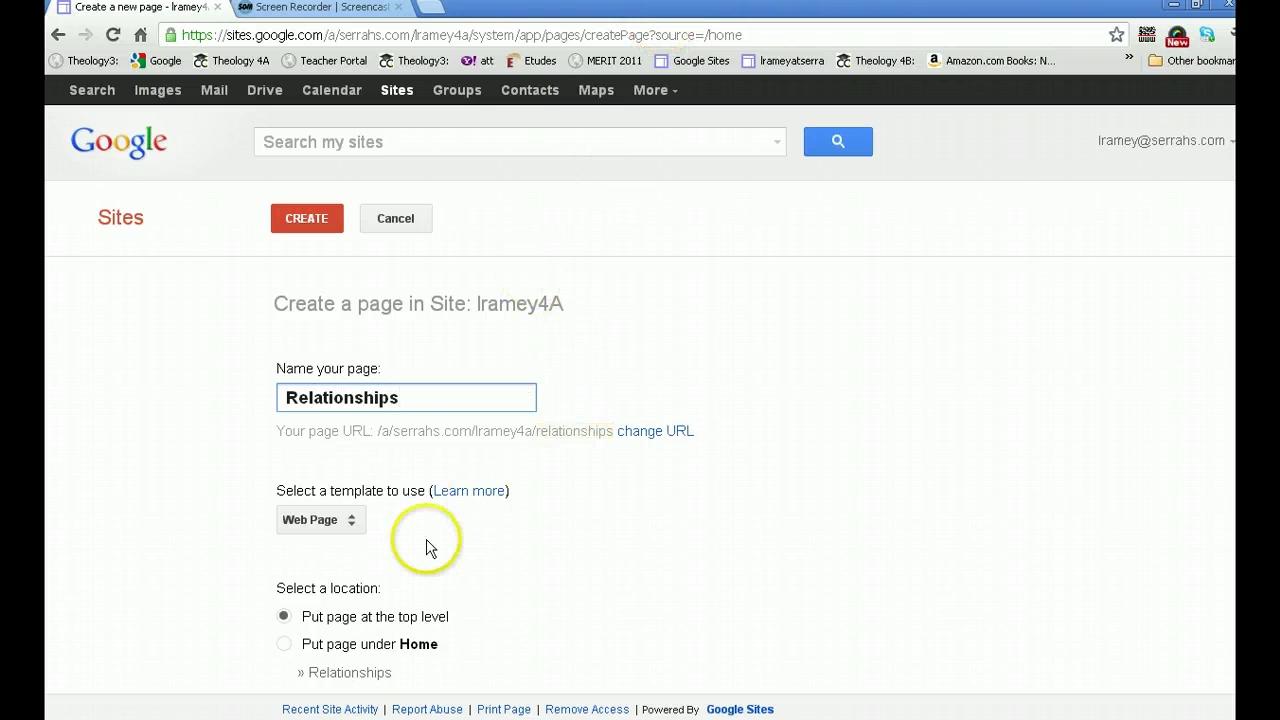
pyautogui.scroll(-1, 445, 545)
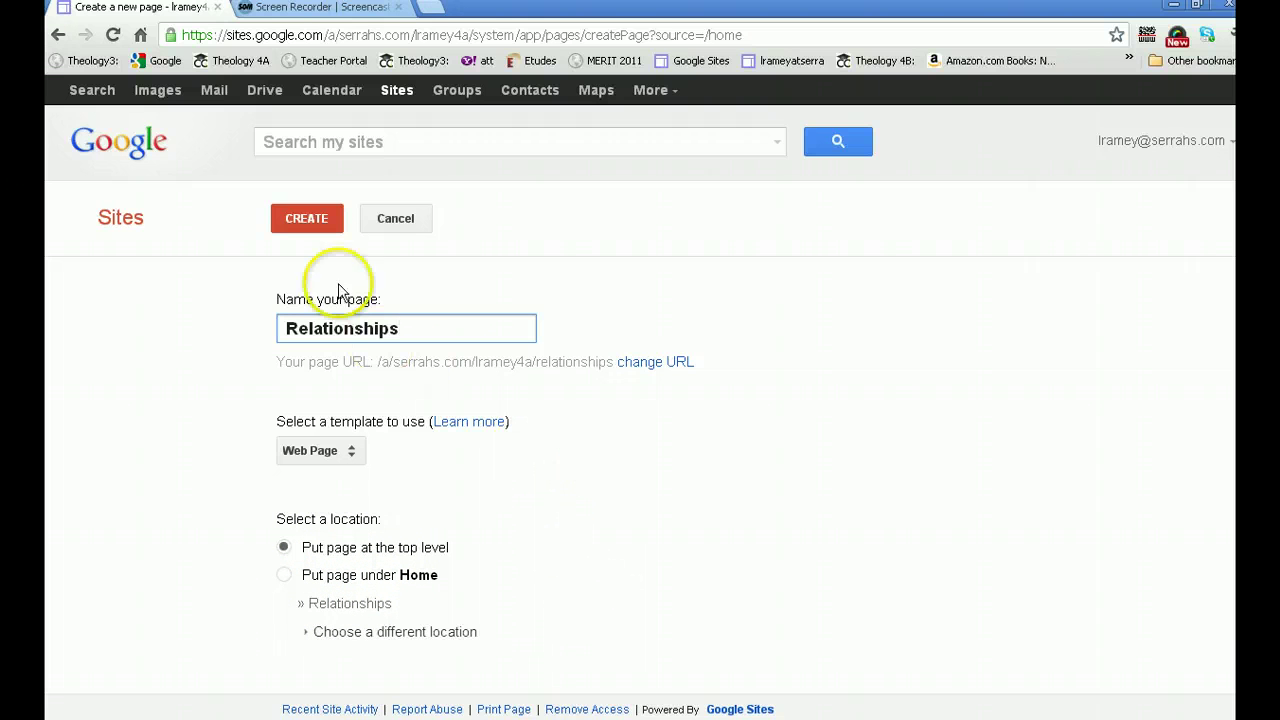
pyautogui.click(296, 220)
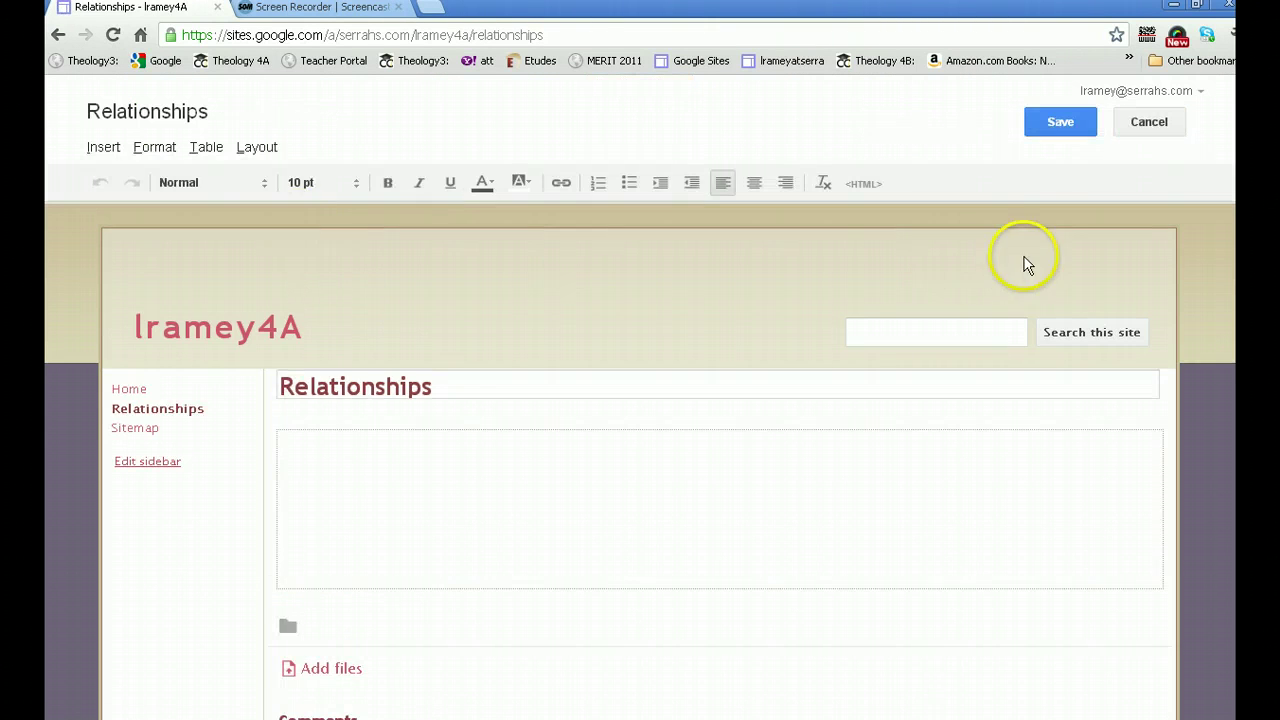
pyautogui.click(1041, 124)
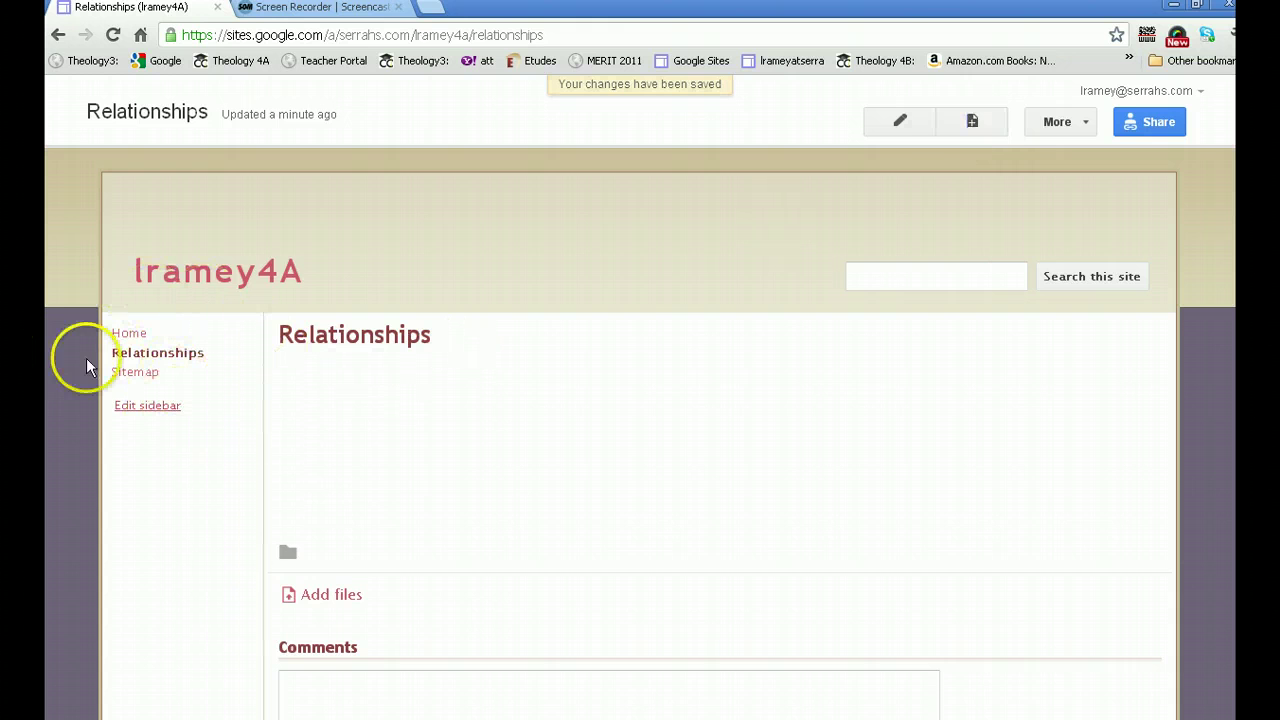
pyautogui.click(966, 126)
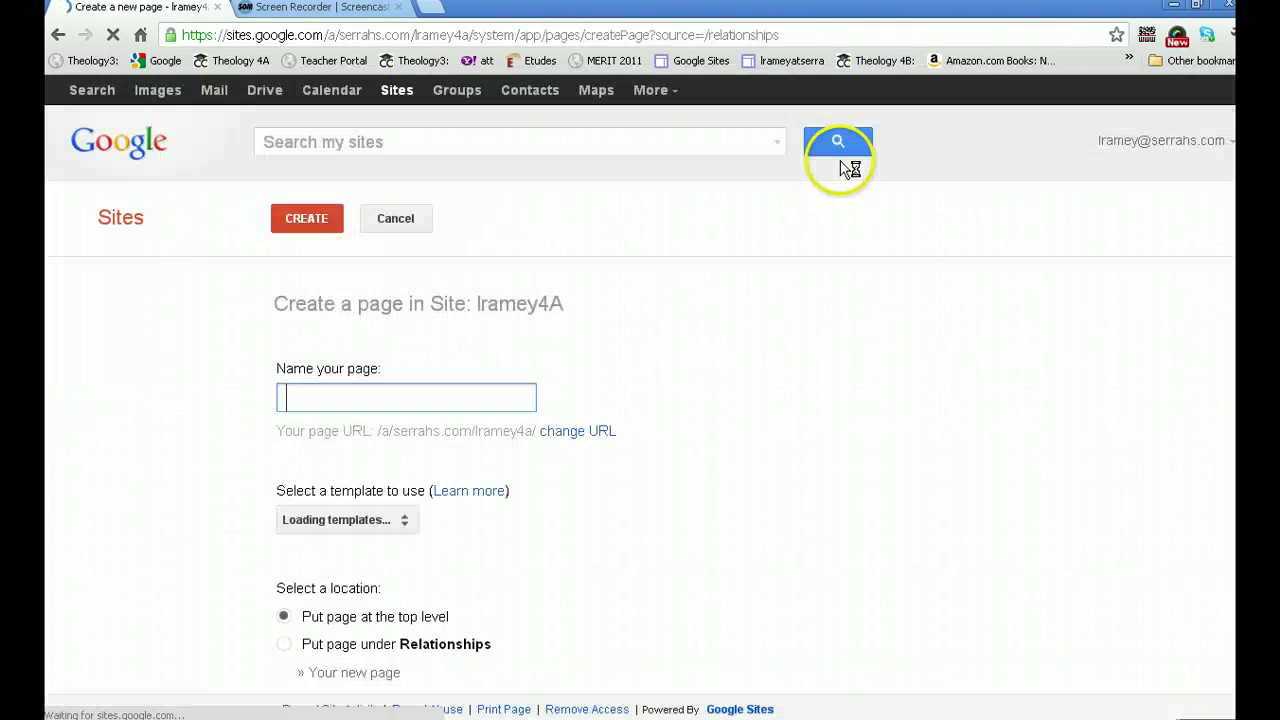
# Step: Create and save a top-level page named Philosophy
pyautogui.click(354, 400)
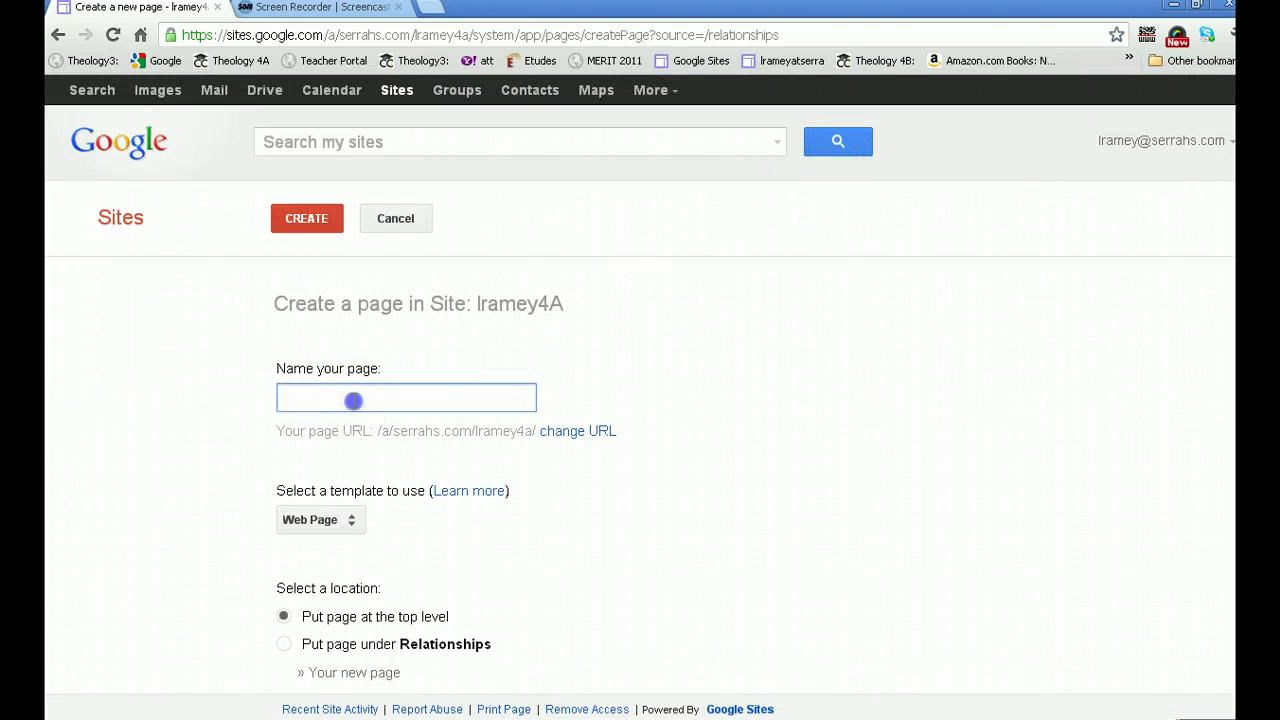
pyautogui.write('P')
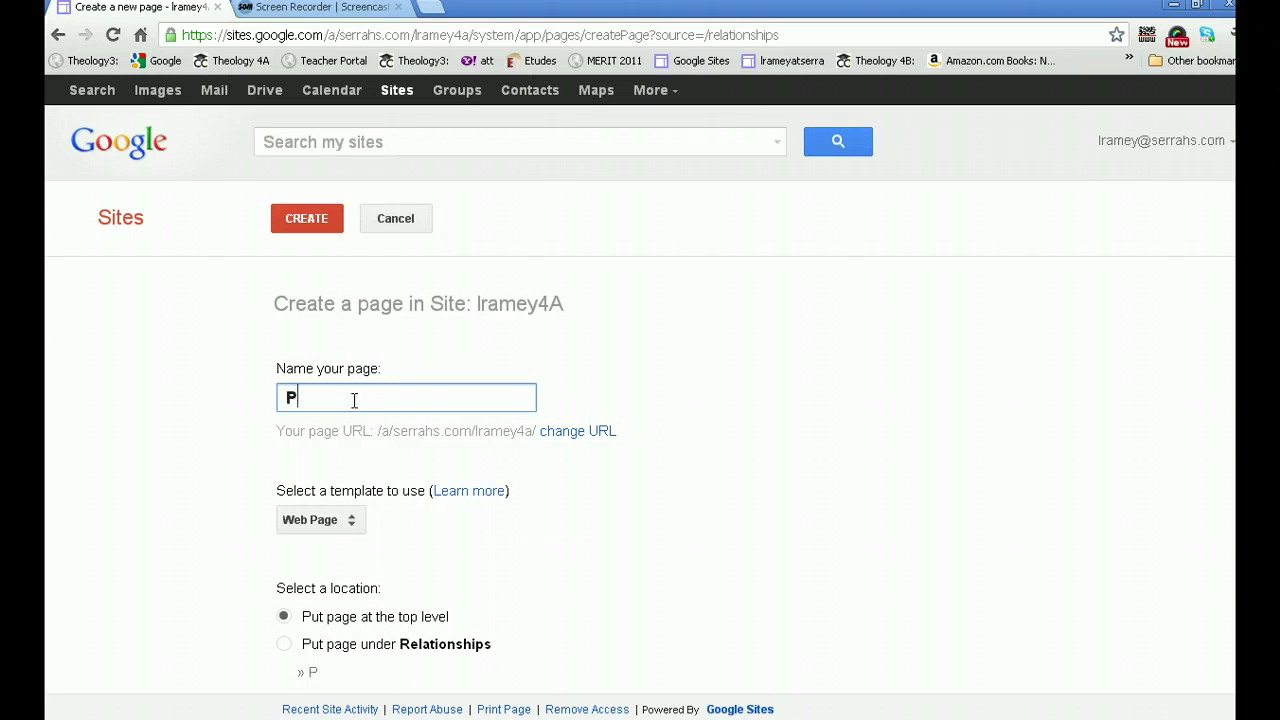
pyautogui.write('hilosophy')
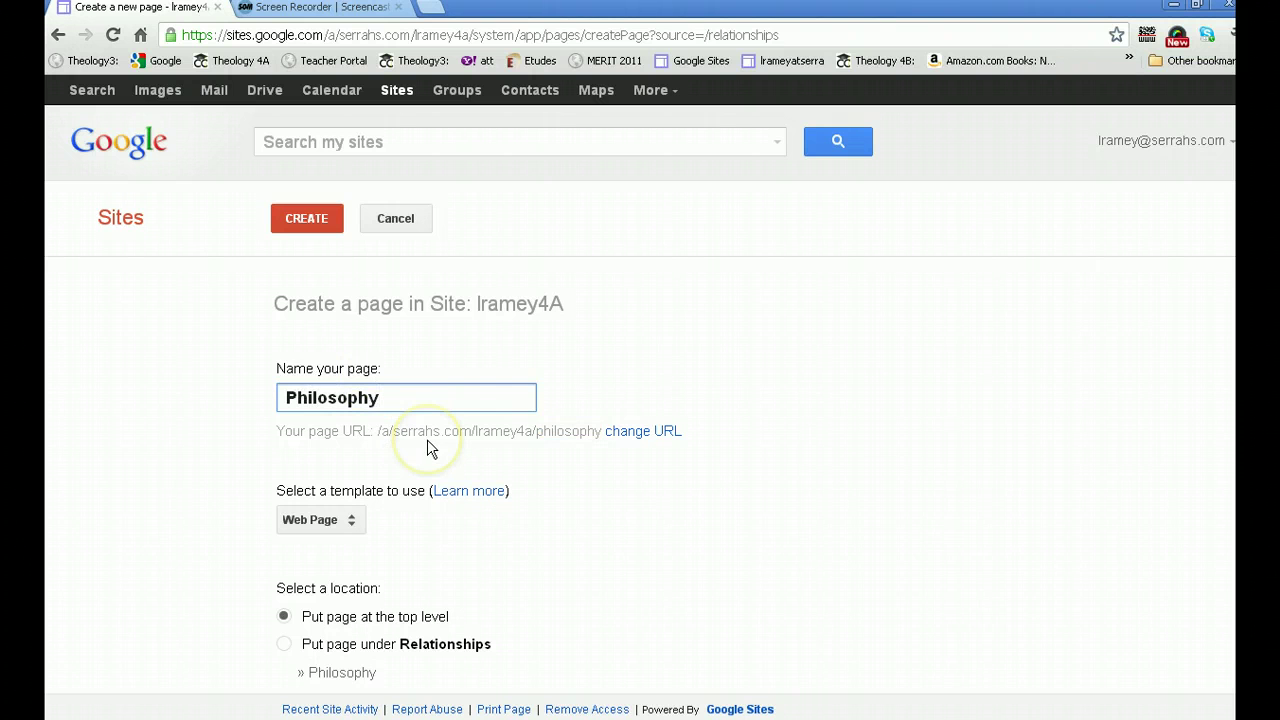
pyautogui.click(297, 222)
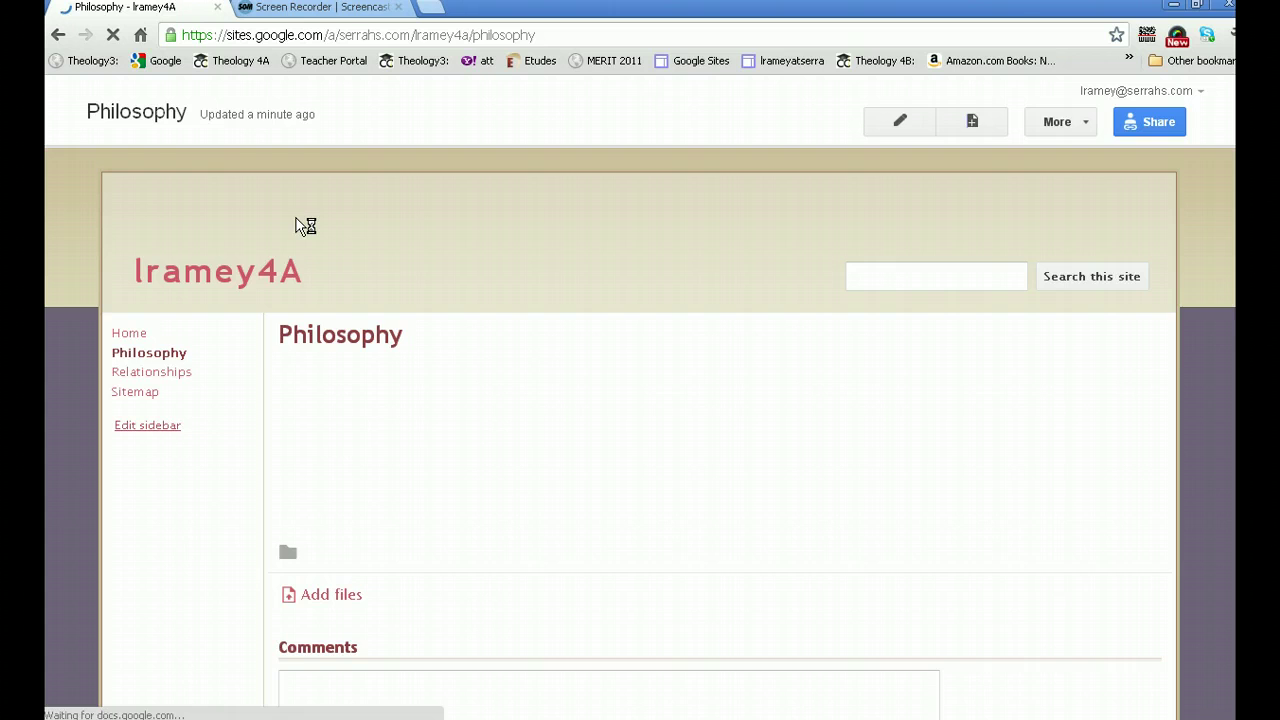
pyautogui.click(343, 225)
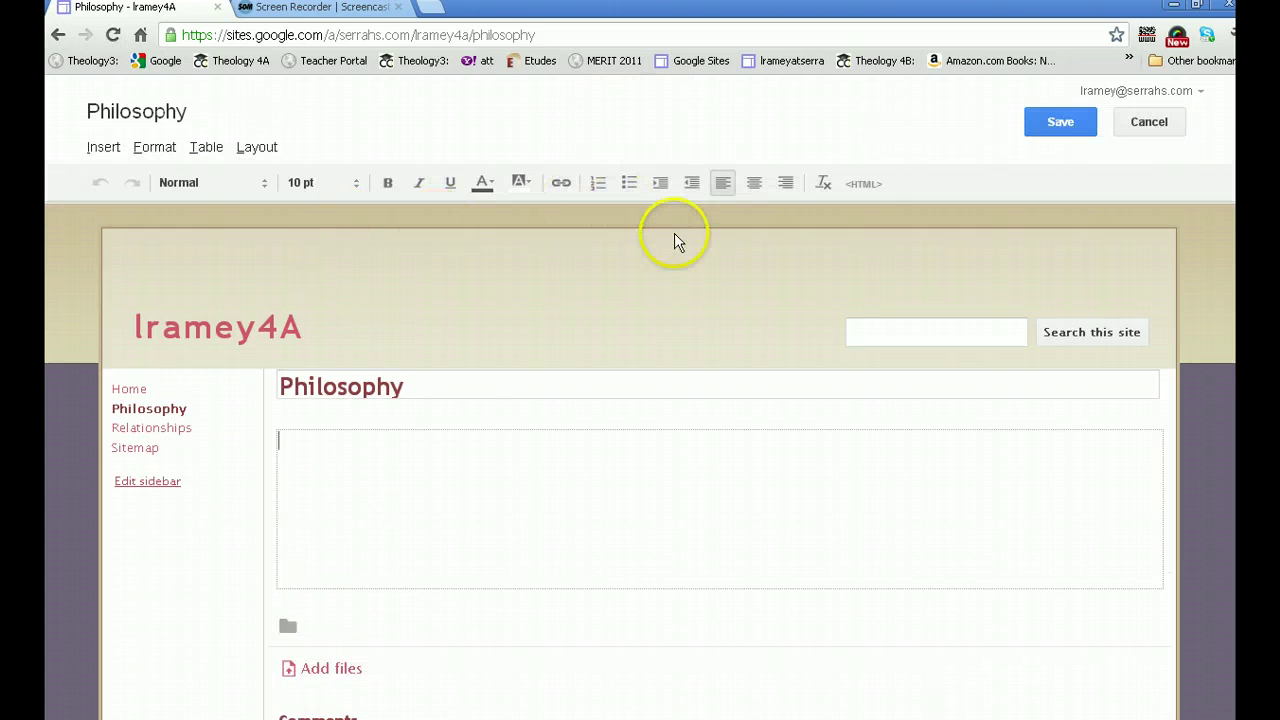
pyautogui.click(1033, 121)
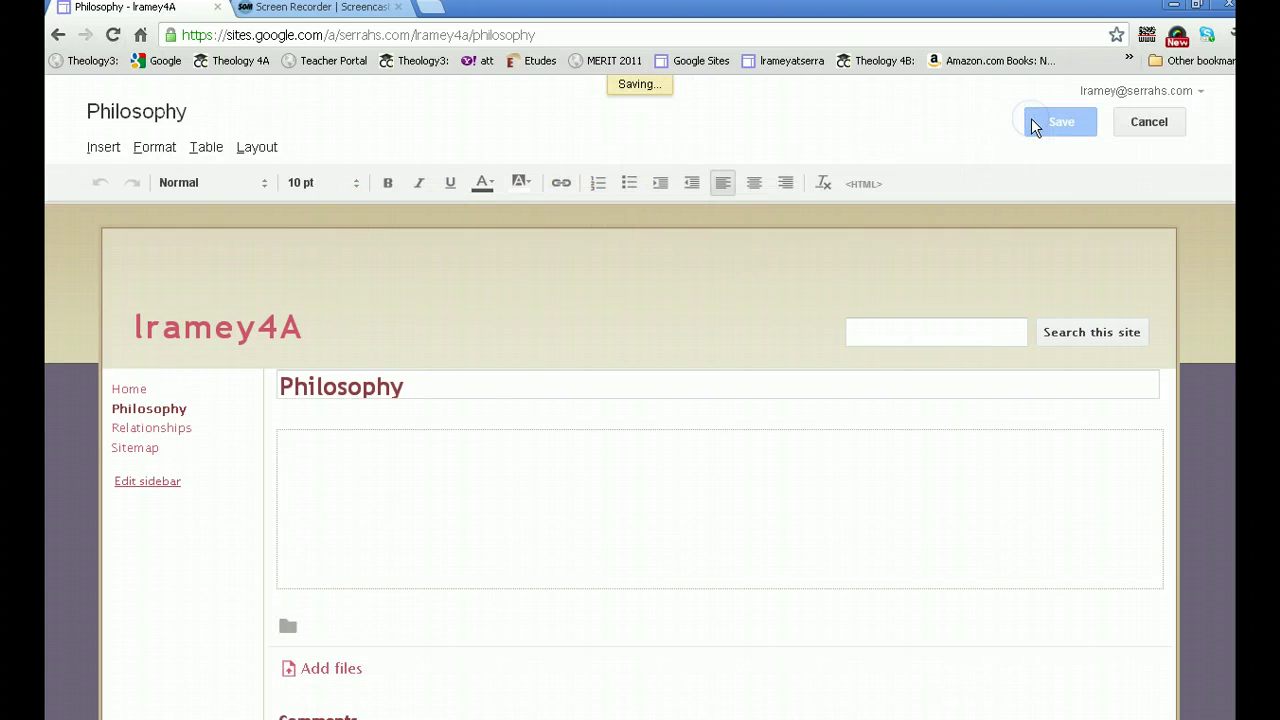
# Step: Create and save a top-level page named Archetypes
pyautogui.click(968, 128)
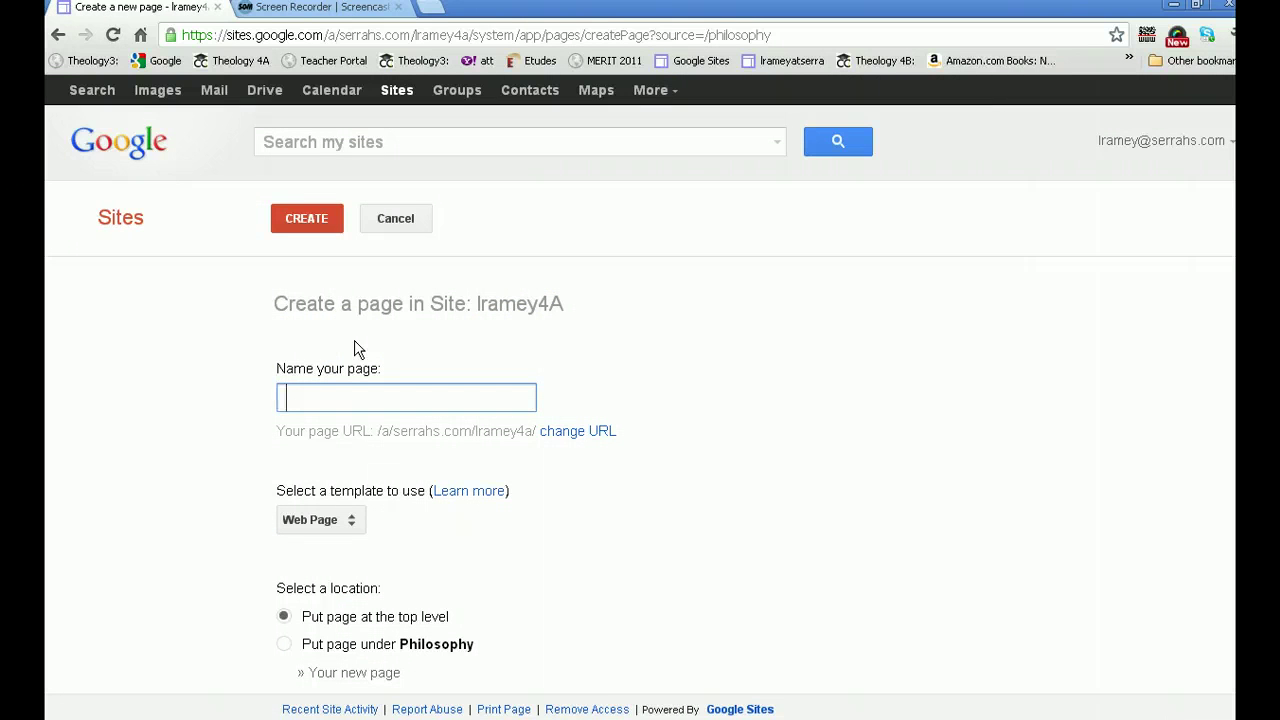
pyautogui.write('Archetypes')
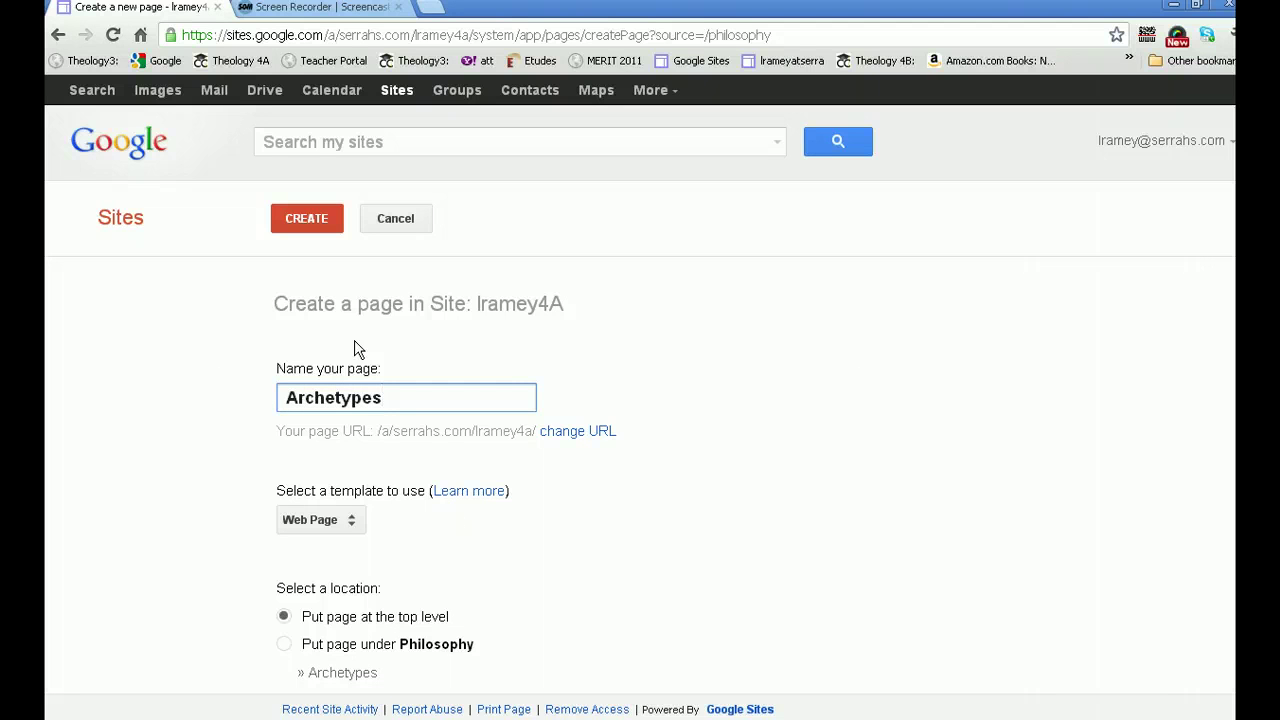
pyautogui.click(358, 348)
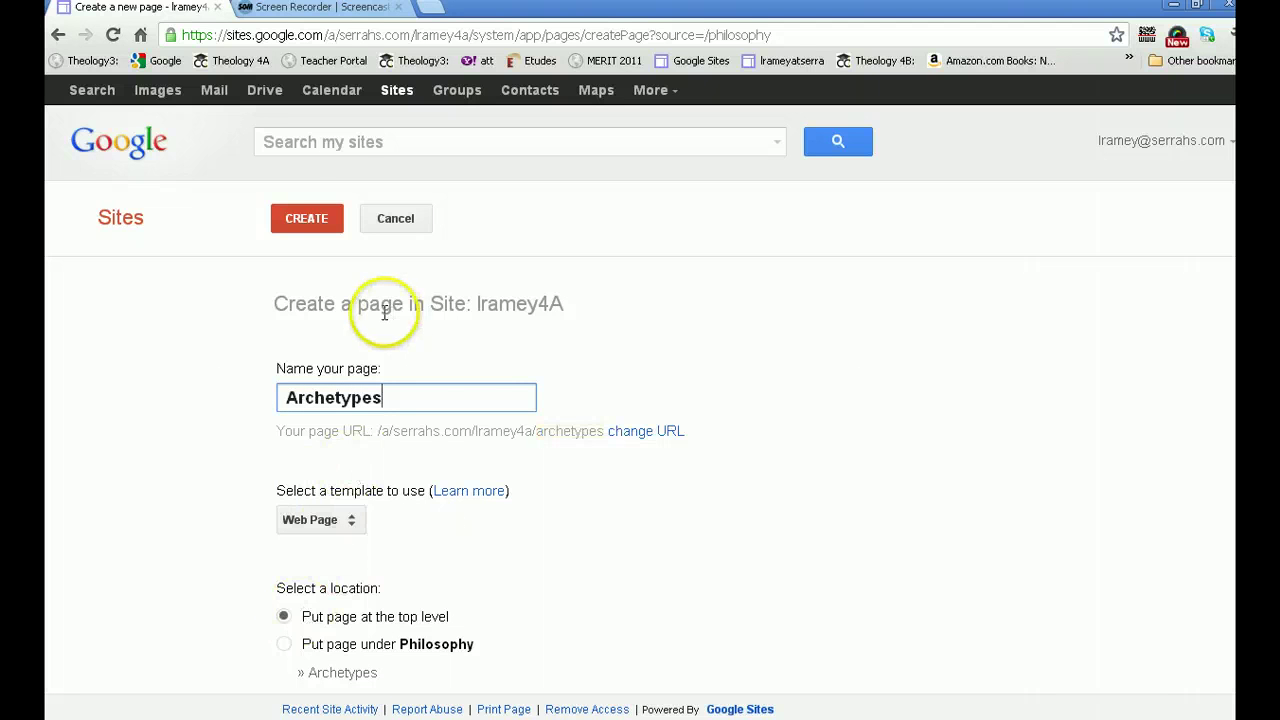
pyautogui.click(311, 226)
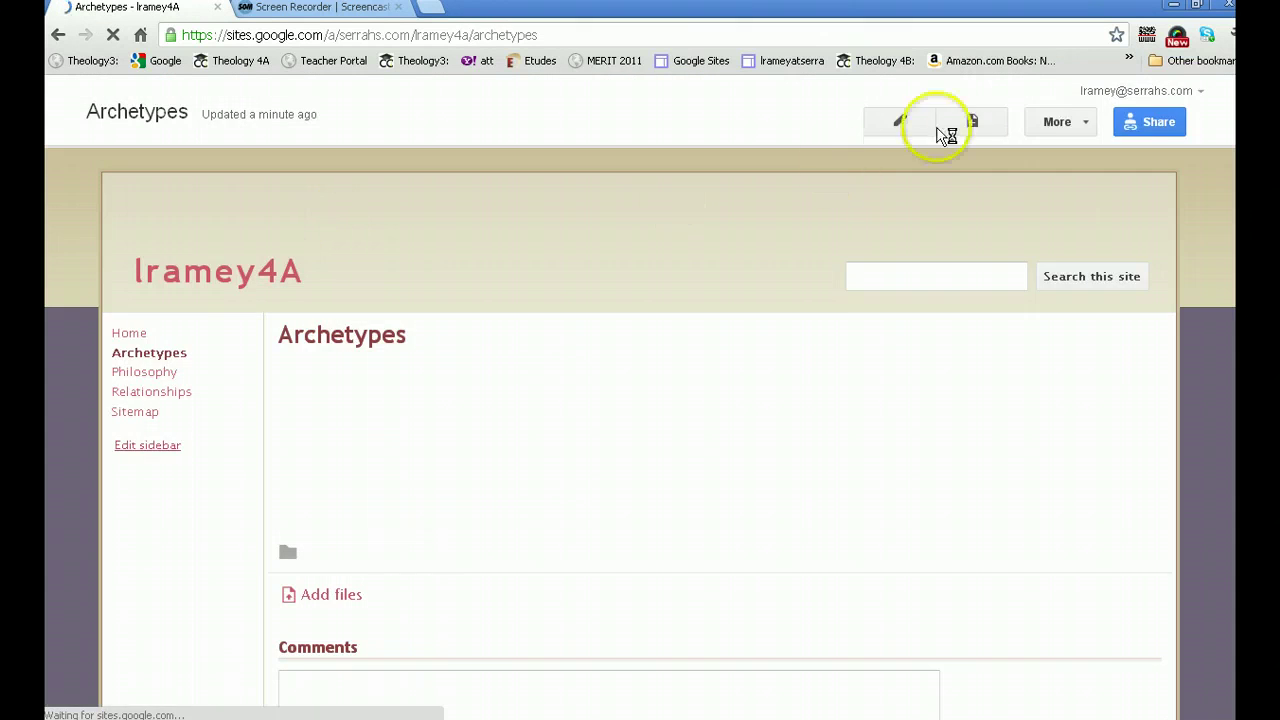
pyautogui.click(1051, 125)
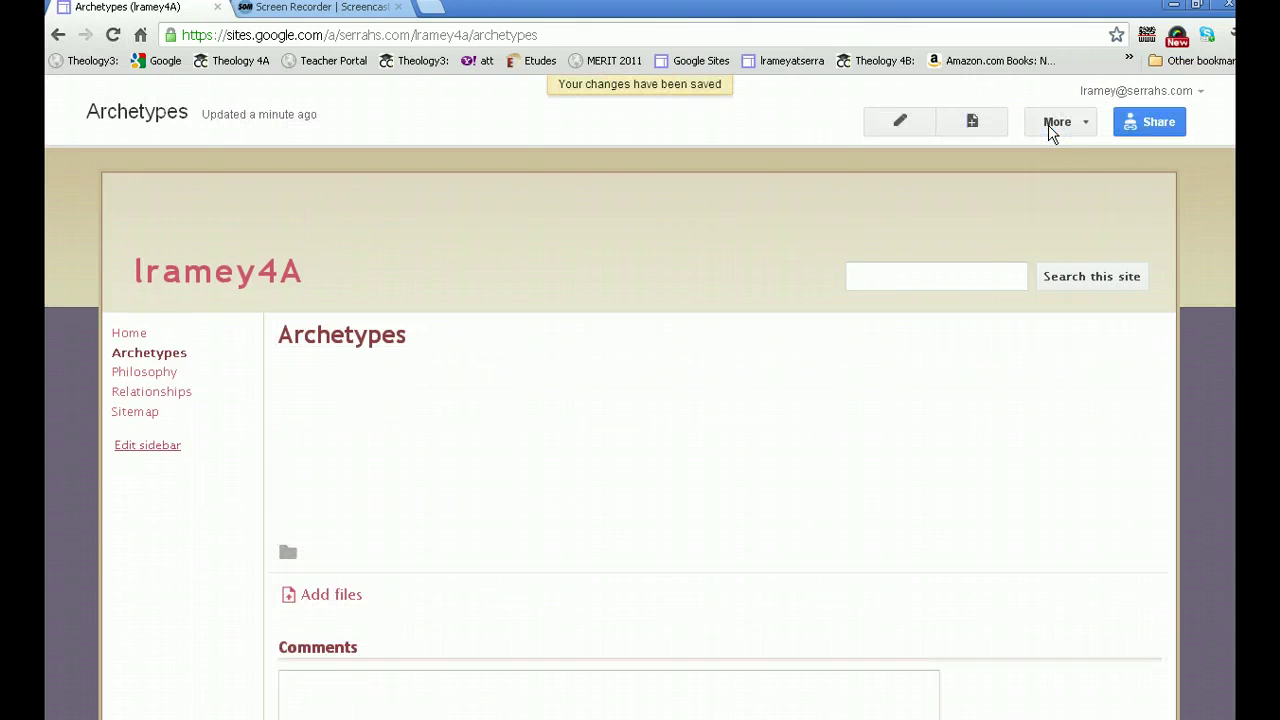
# Step: Create a top-level page named Participation using the Announcements template
pyautogui.click(971, 121)
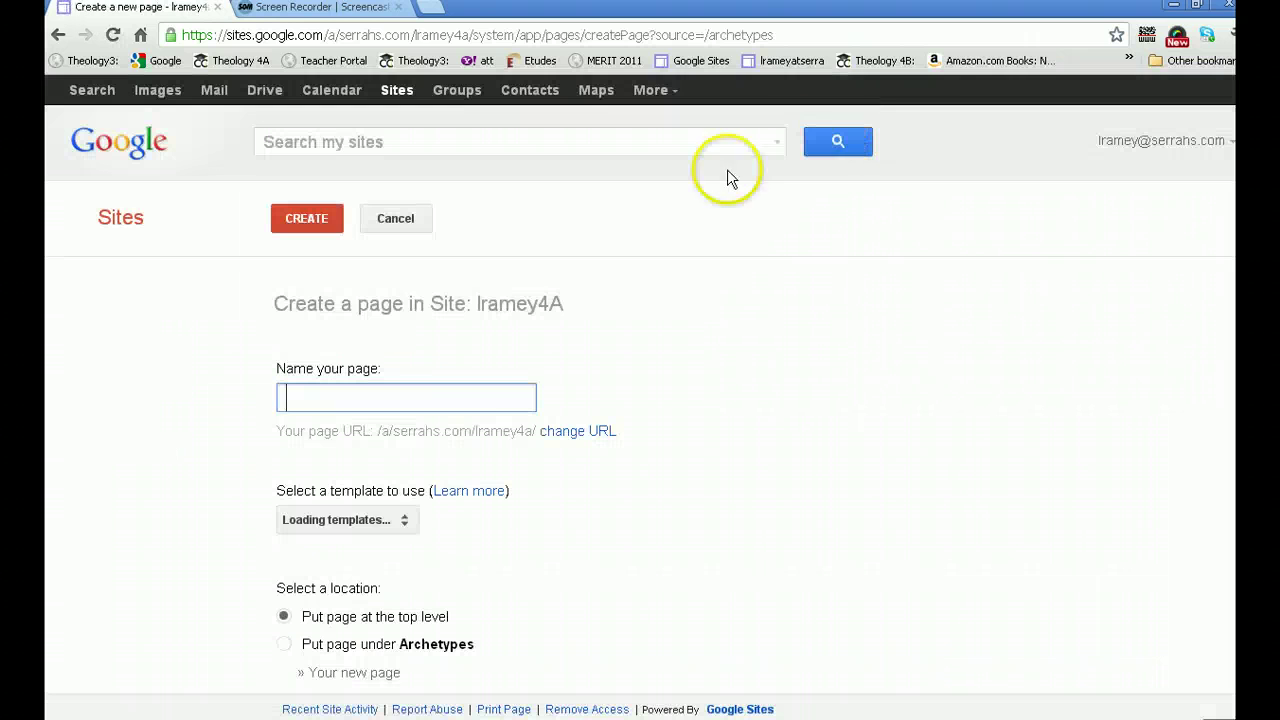
pyautogui.write('Pa')
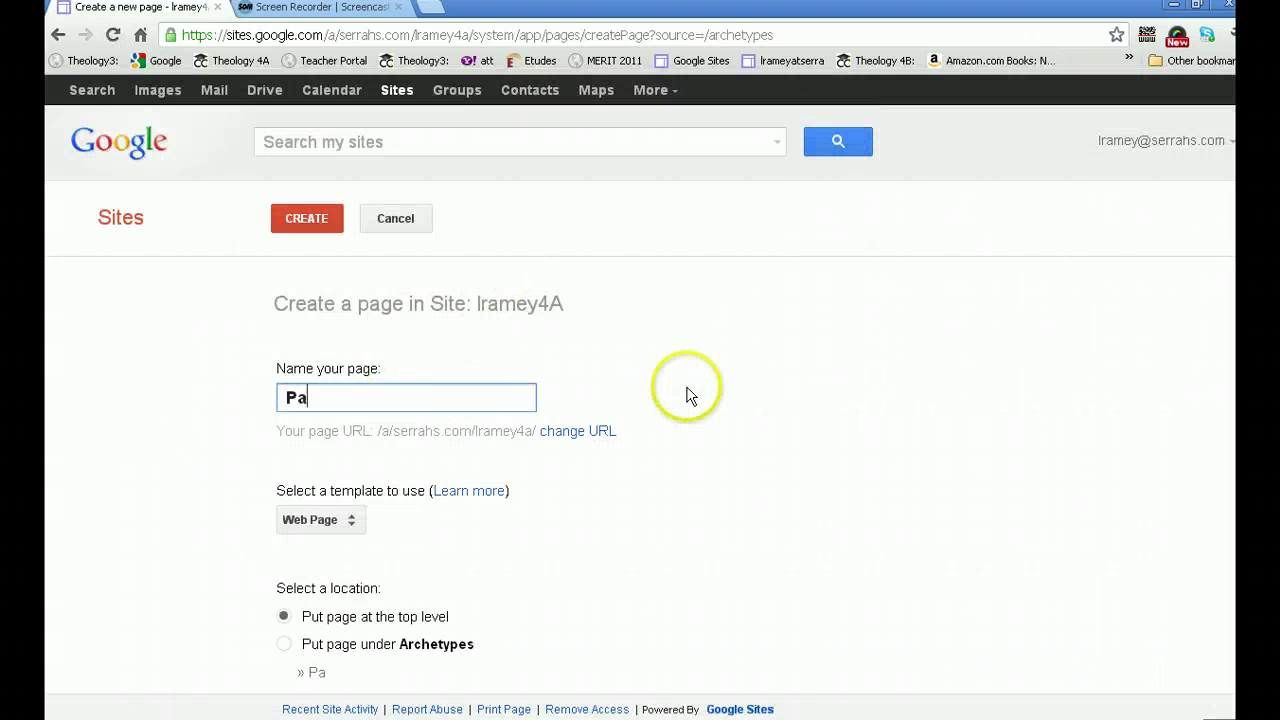
pyautogui.write('rticipatio')
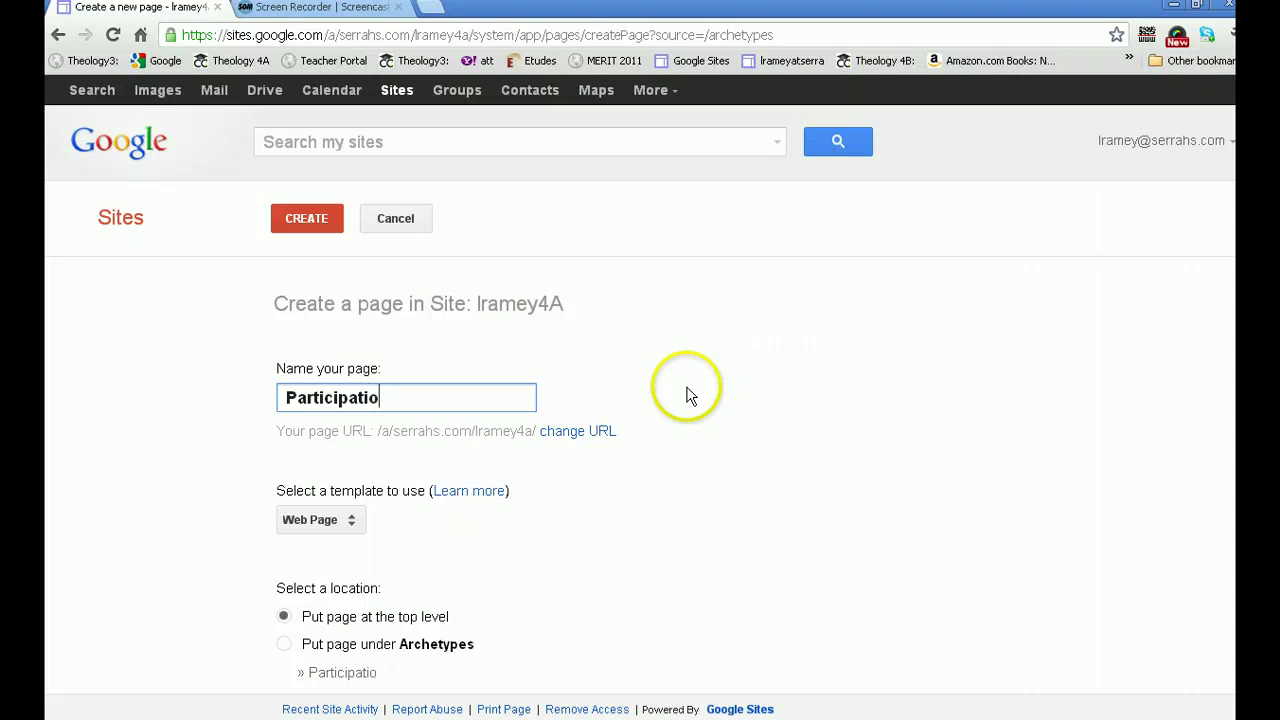
pyautogui.write('n')
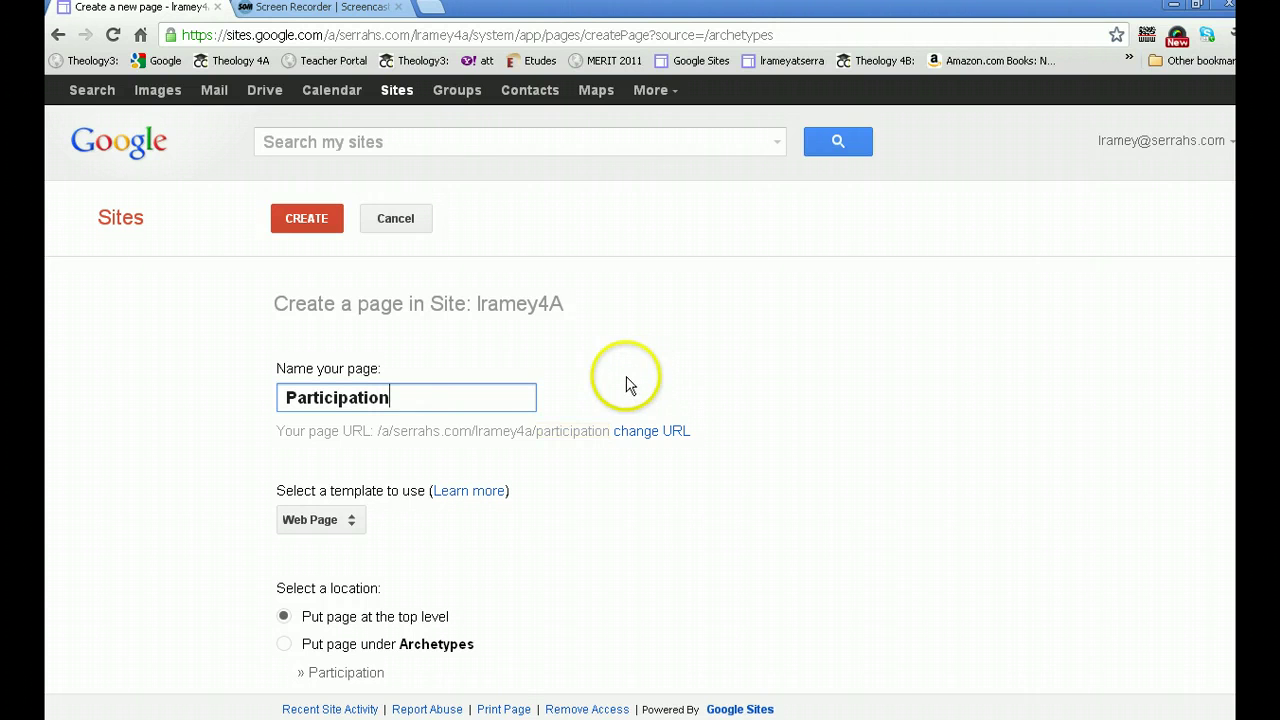
pyautogui.click(349, 524)
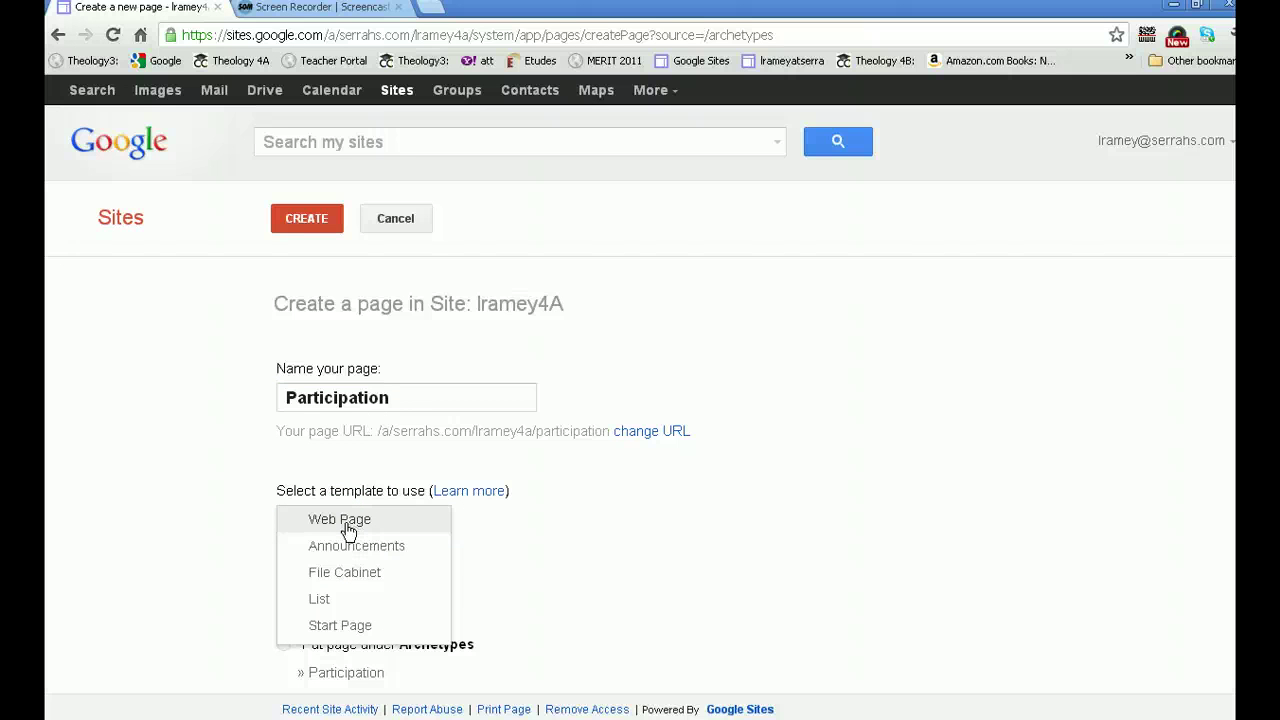
pyautogui.moveTo(347, 528); pyautogui.dragTo(343, 551)
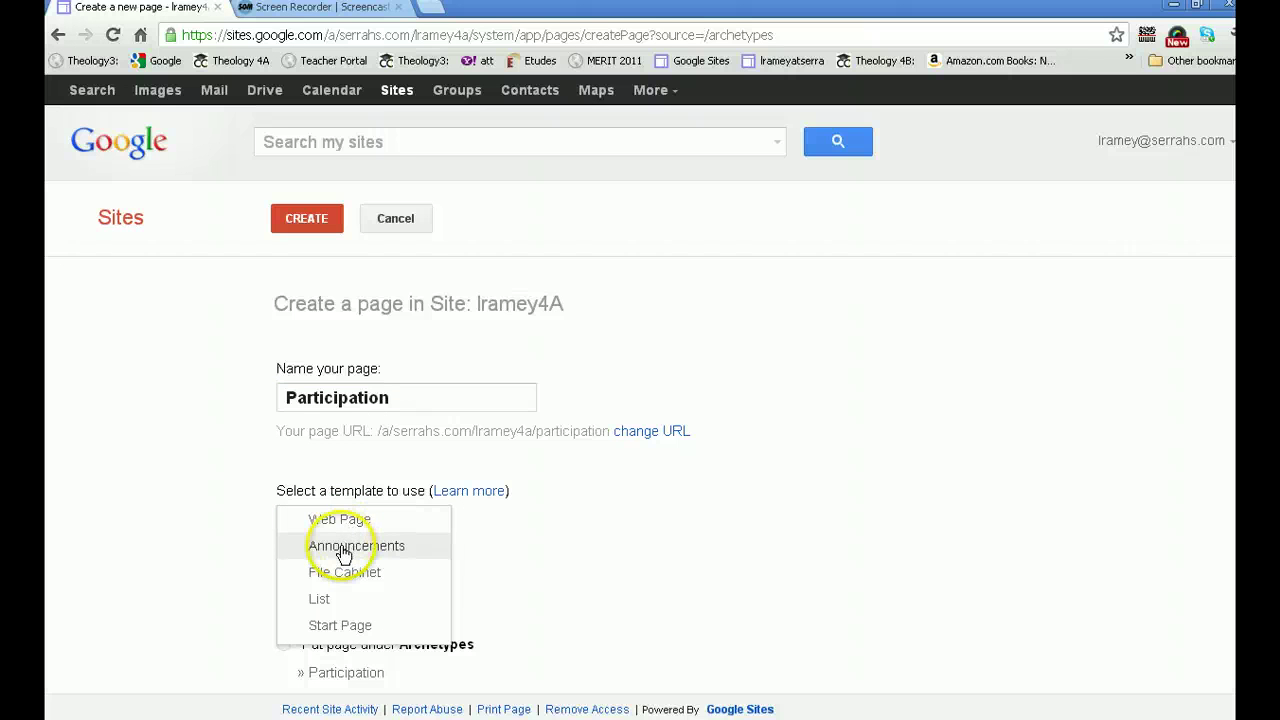
pyautogui.click(341, 548)
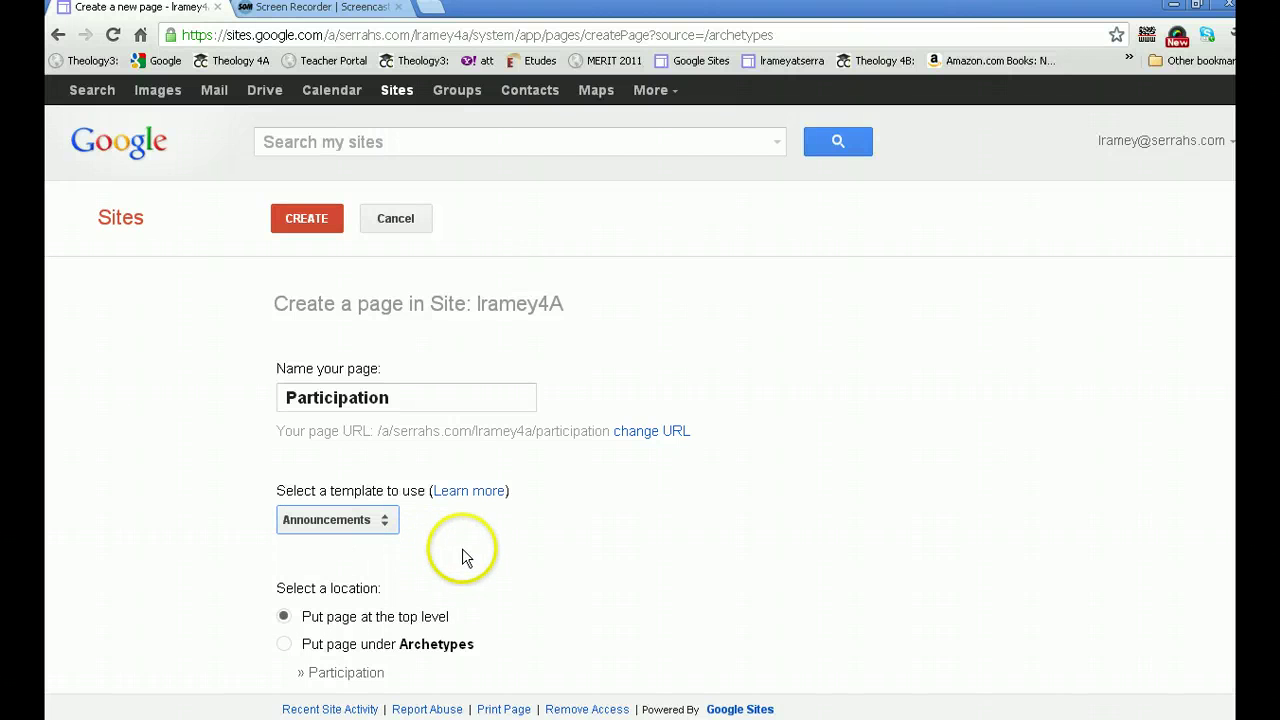
pyautogui.click(306, 219)
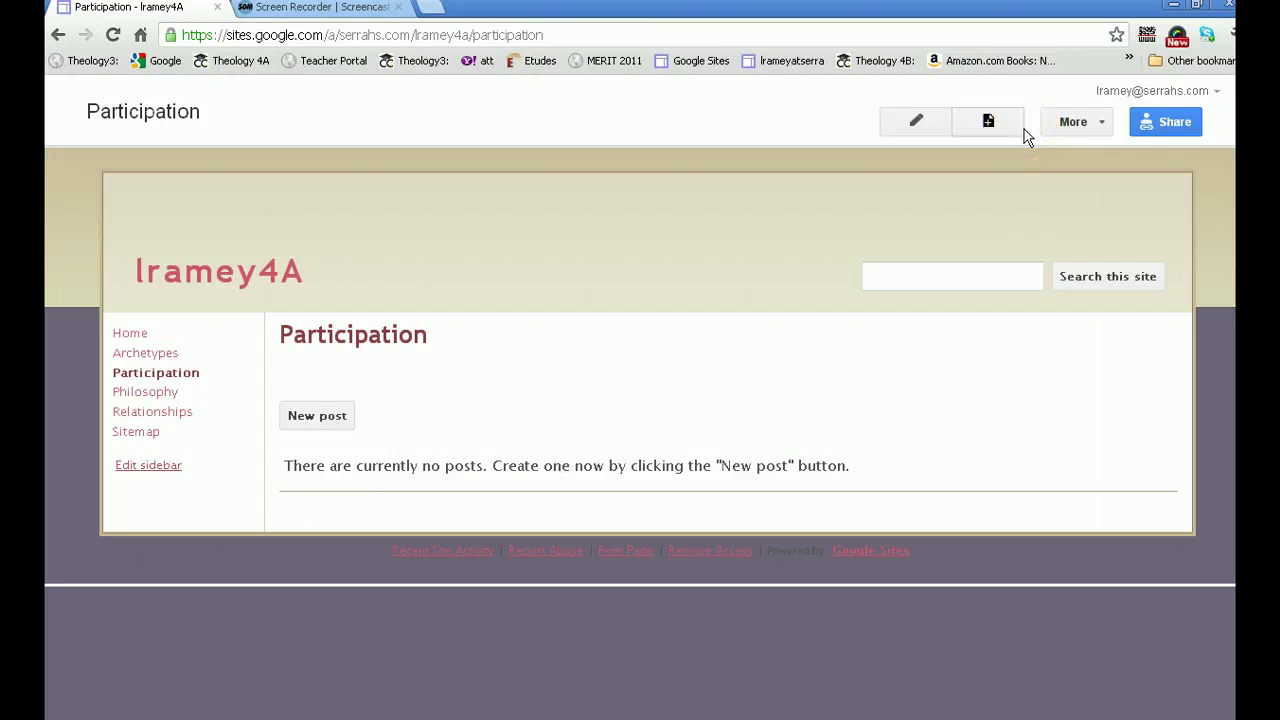
pyautogui.click(839, 123)
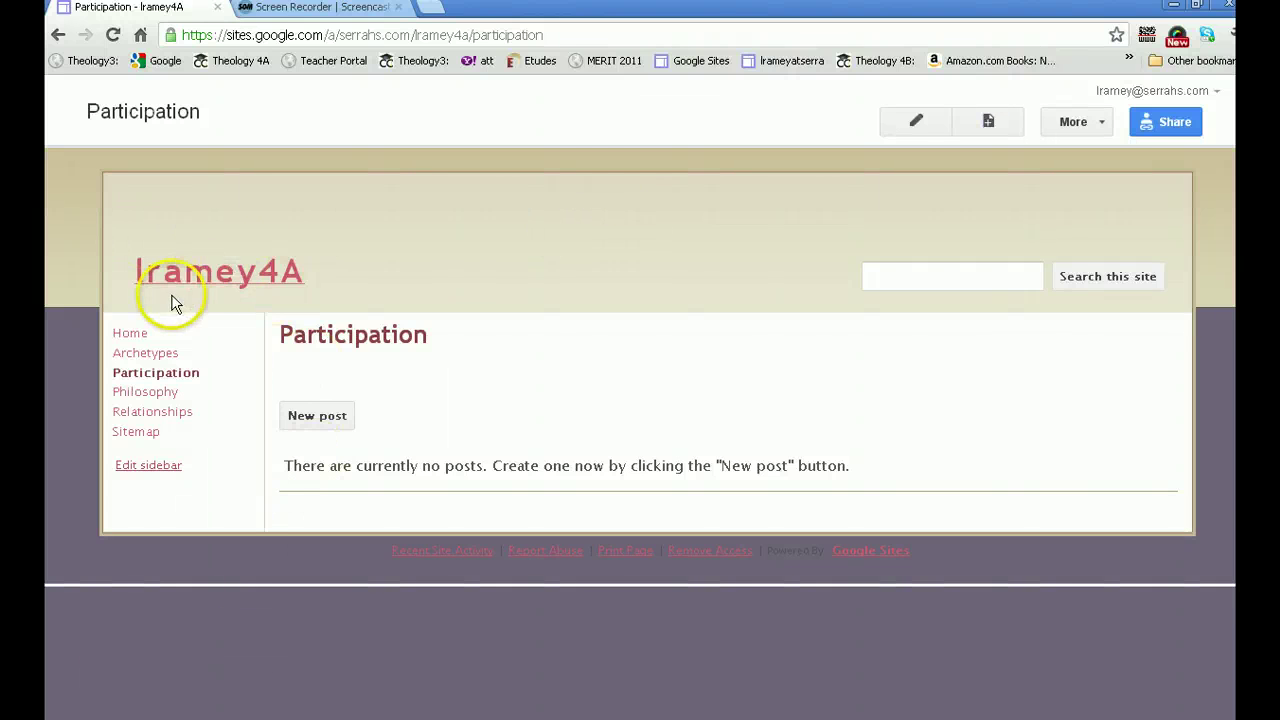
# Step: Open the lramey4A site's Site layout settings from Manage site
pyautogui.click(1070, 124)
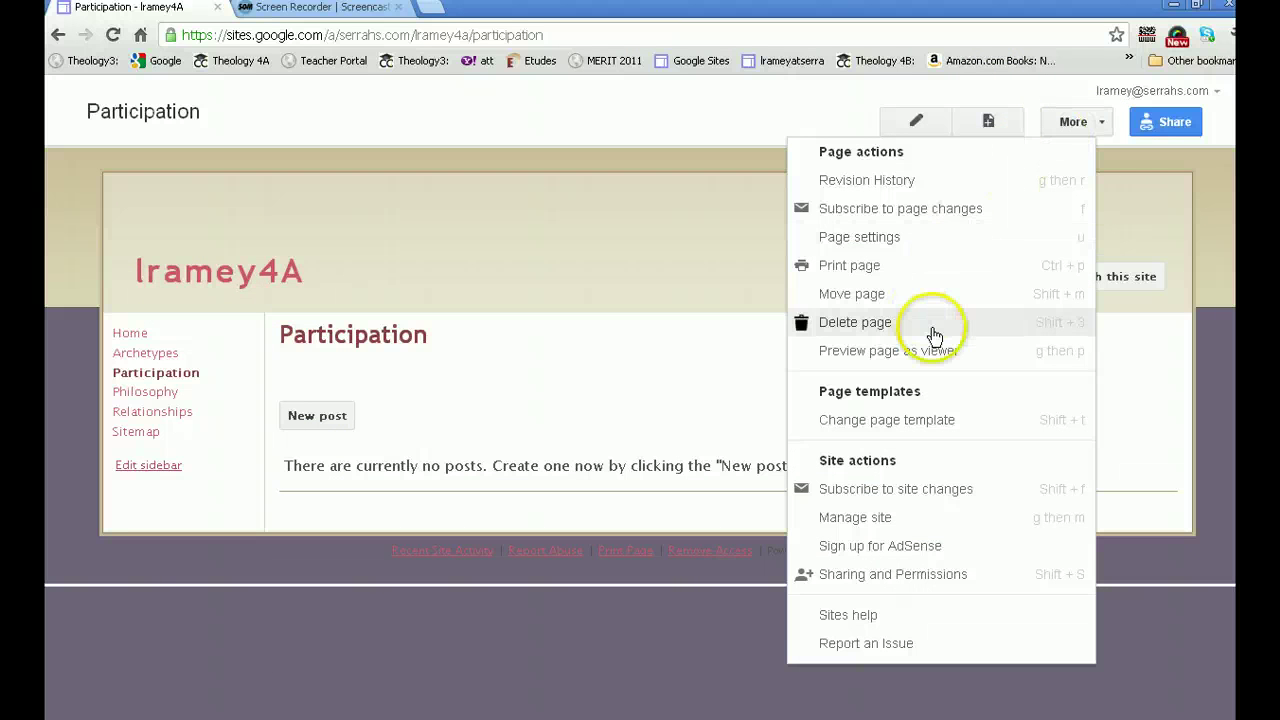
pyautogui.click(856, 518)
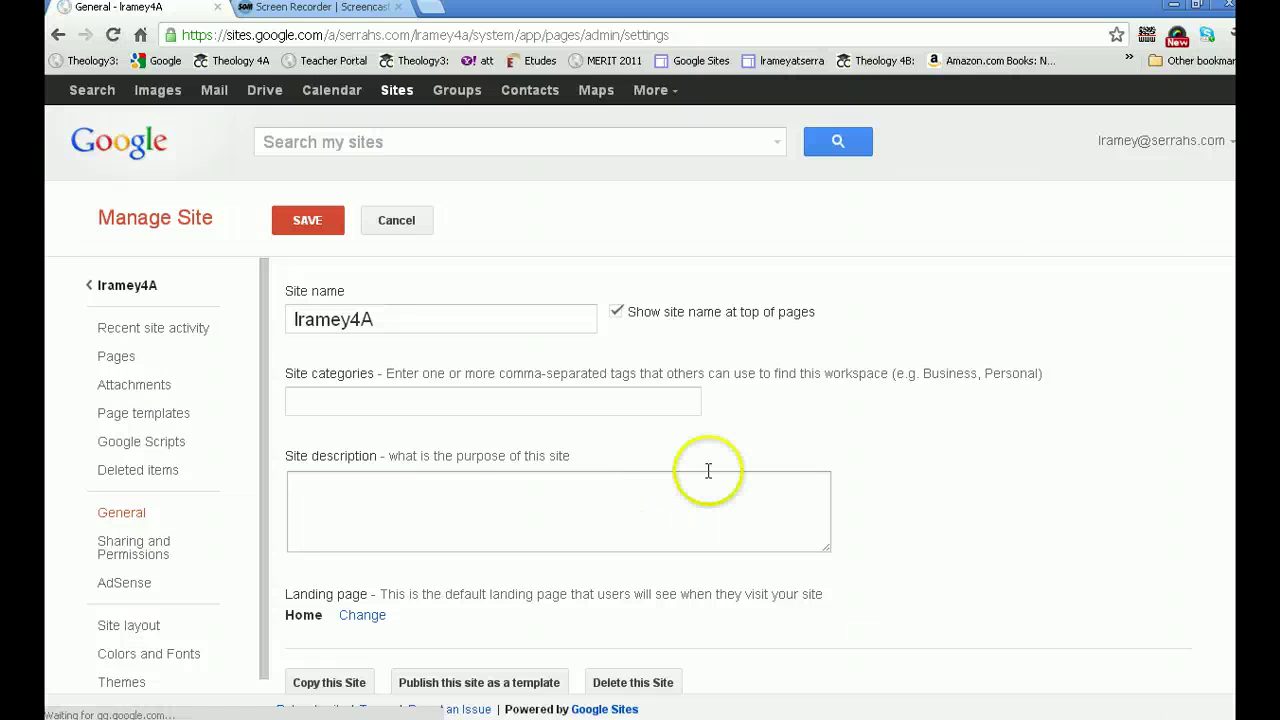
pyautogui.click(100, 628)
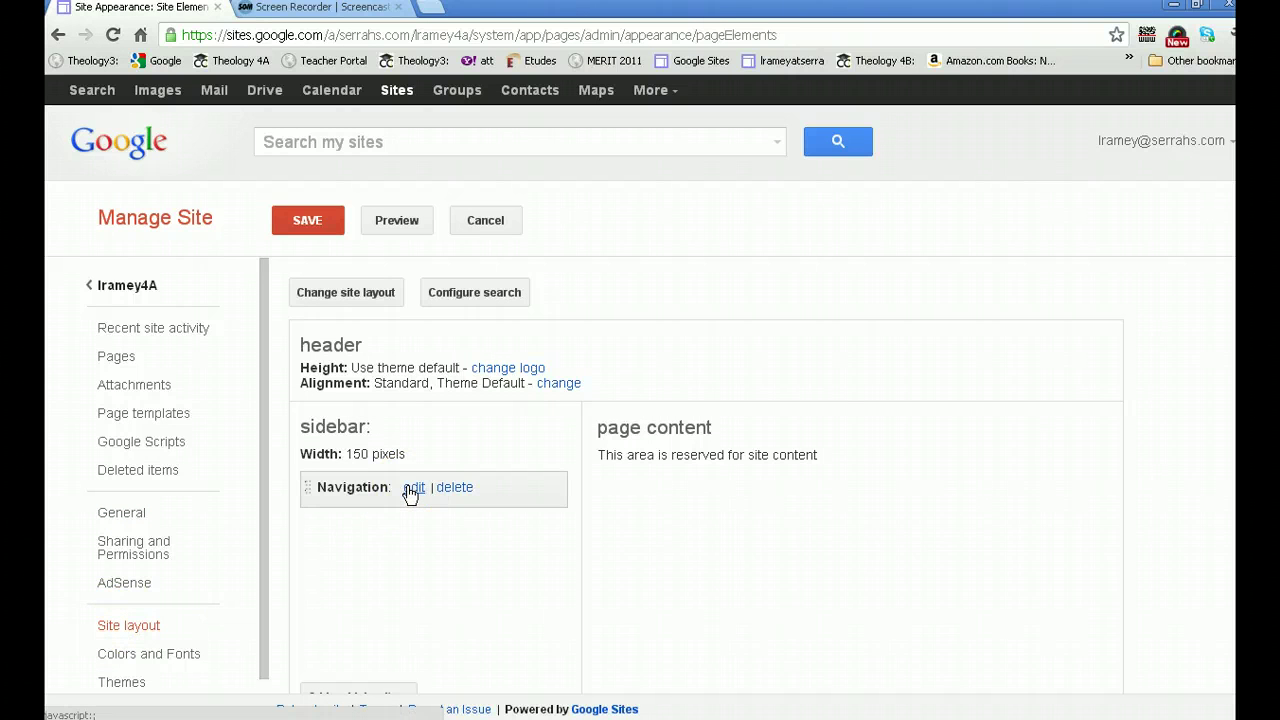
# Step: Edit the sidebar Navigation, turn off auto-organize, and move Philosophy up to just below Home
pyautogui.click(413, 487)
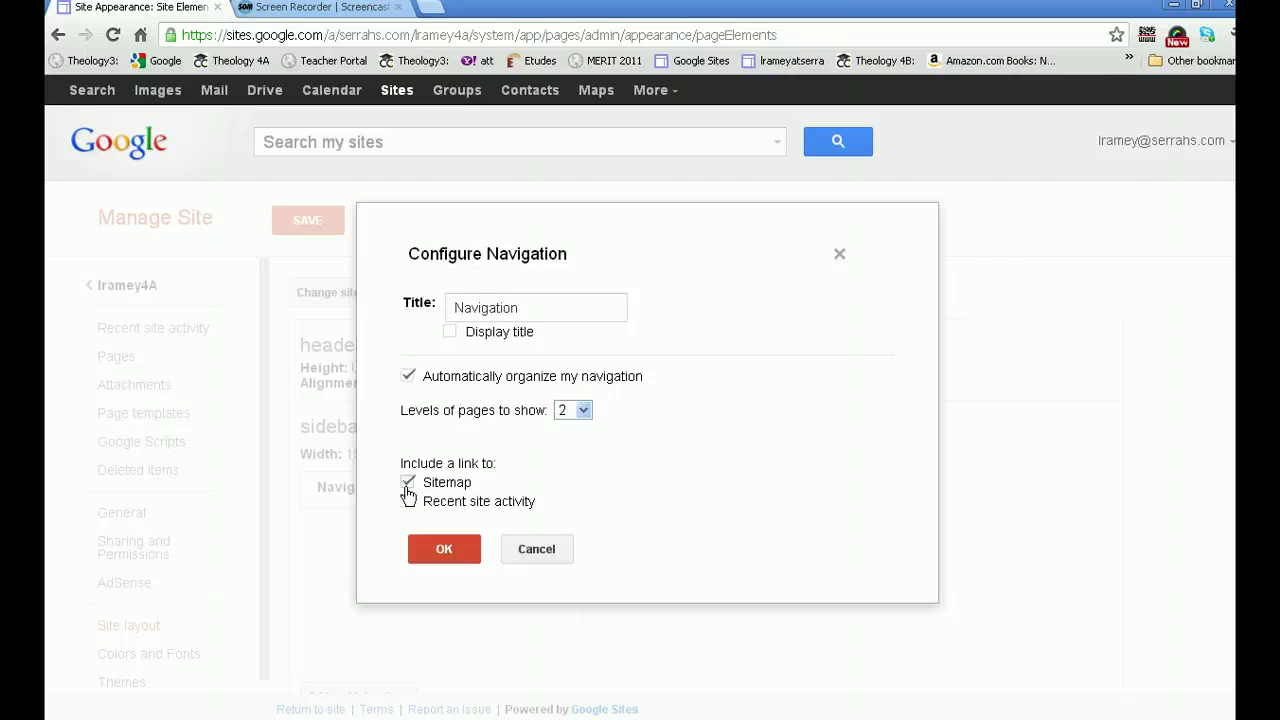
pyautogui.click(408, 484)
pyautogui.click(407, 386)
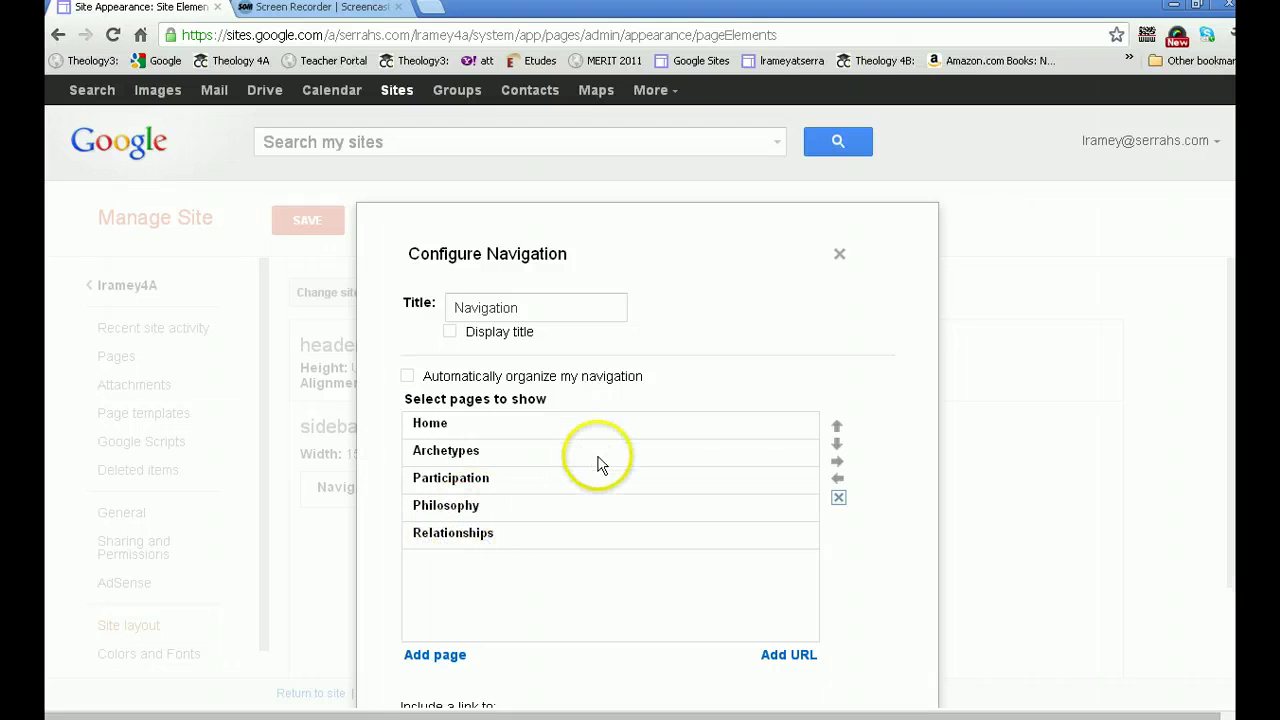
pyautogui.click(466, 505)
pyautogui.click(837, 430)
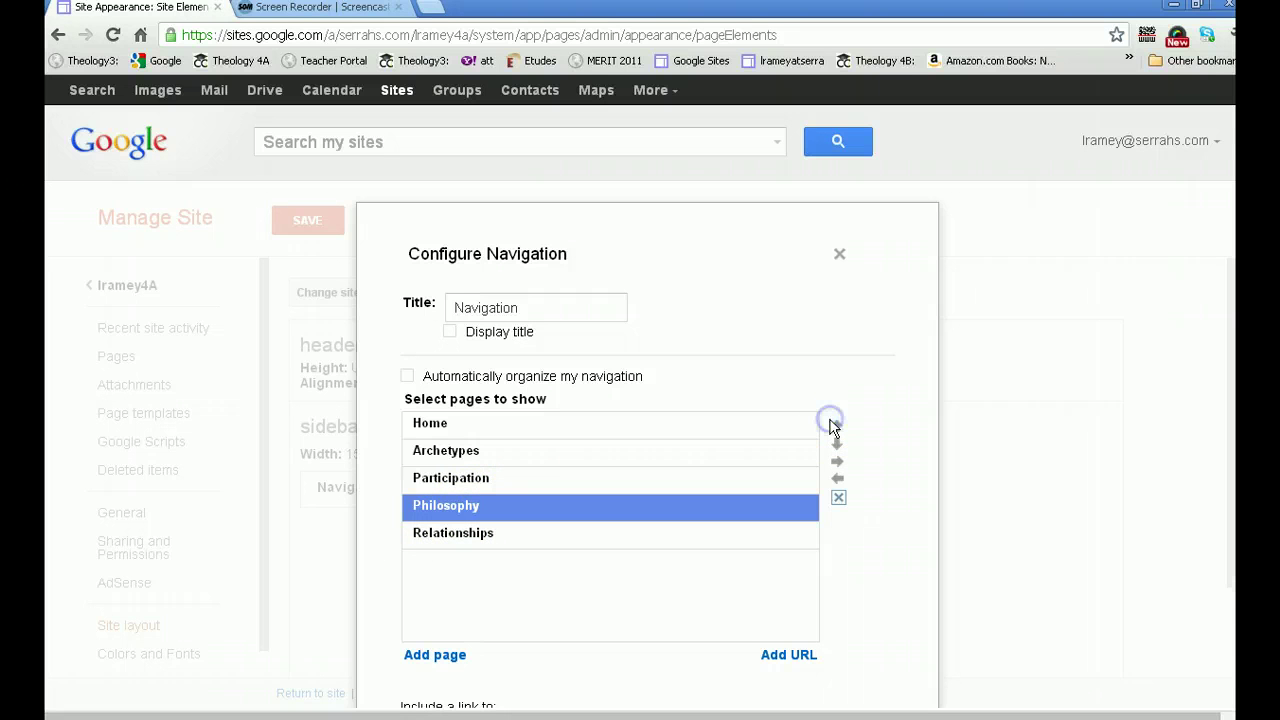
pyautogui.click(837, 430)
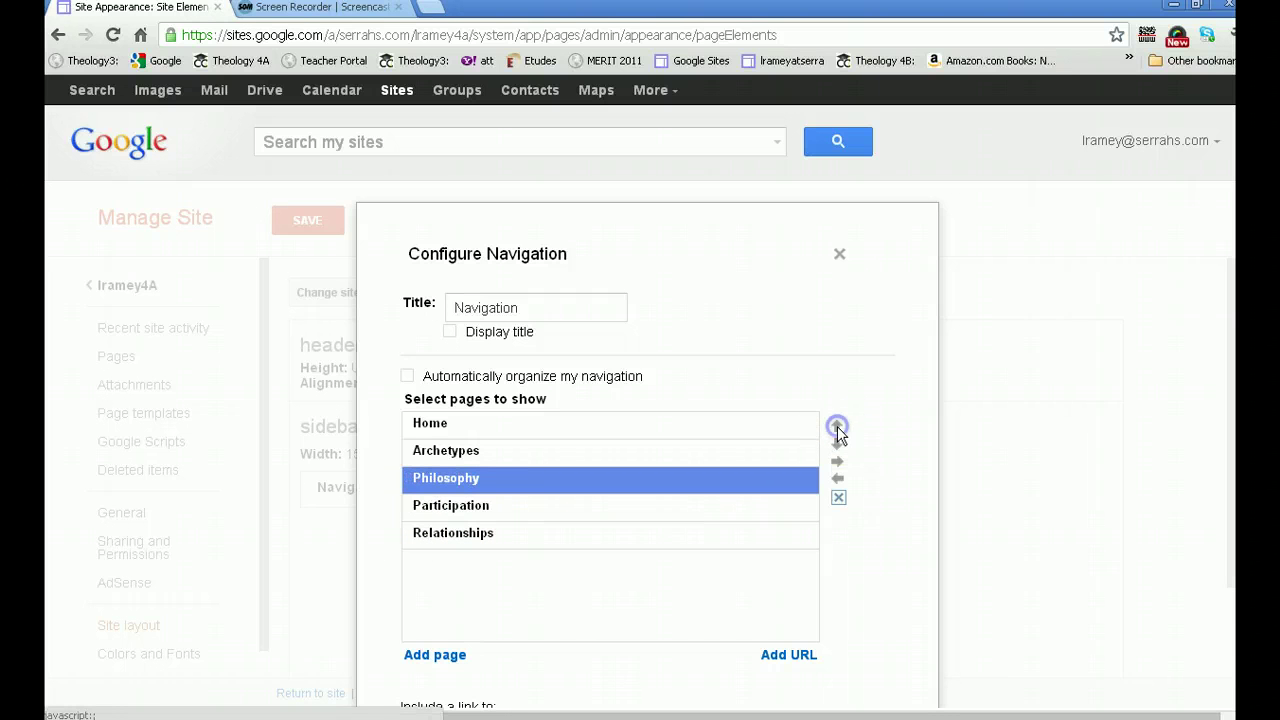
pyautogui.click(837, 430)
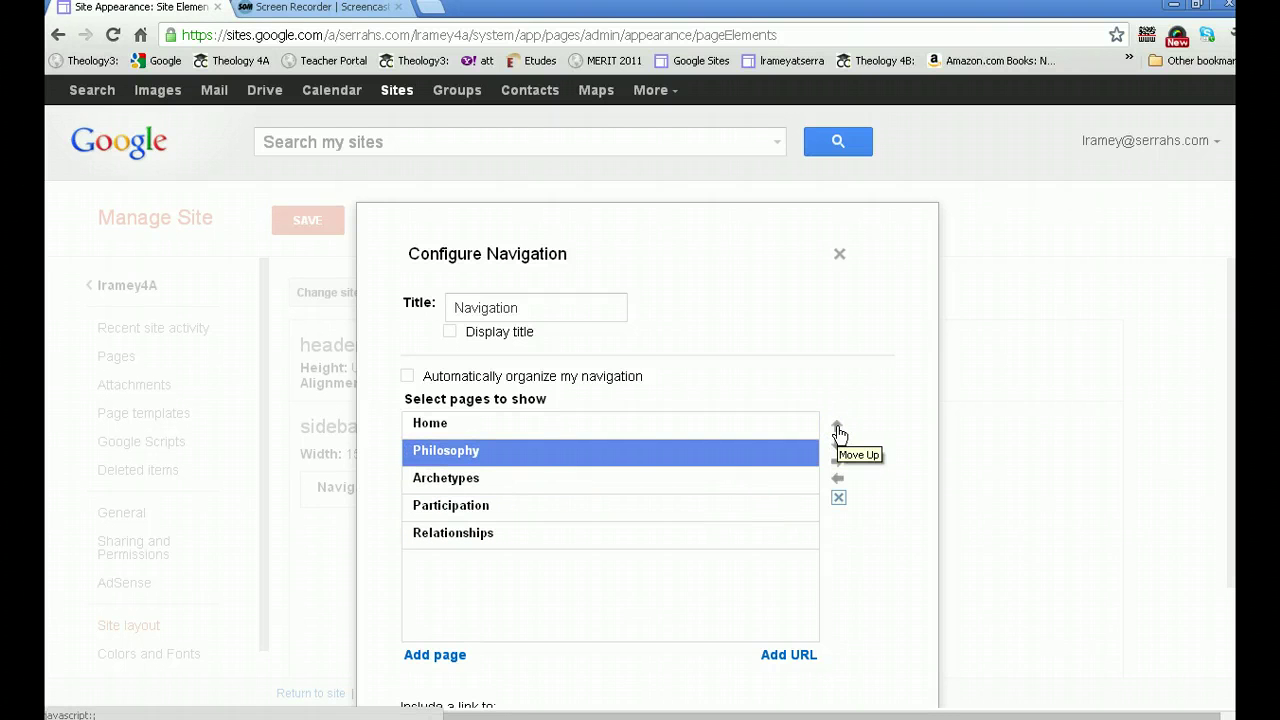
# Step: Move Relationships up below Philosophy, save the layout, and return to the lramey4A Home page
pyautogui.click(488, 537)
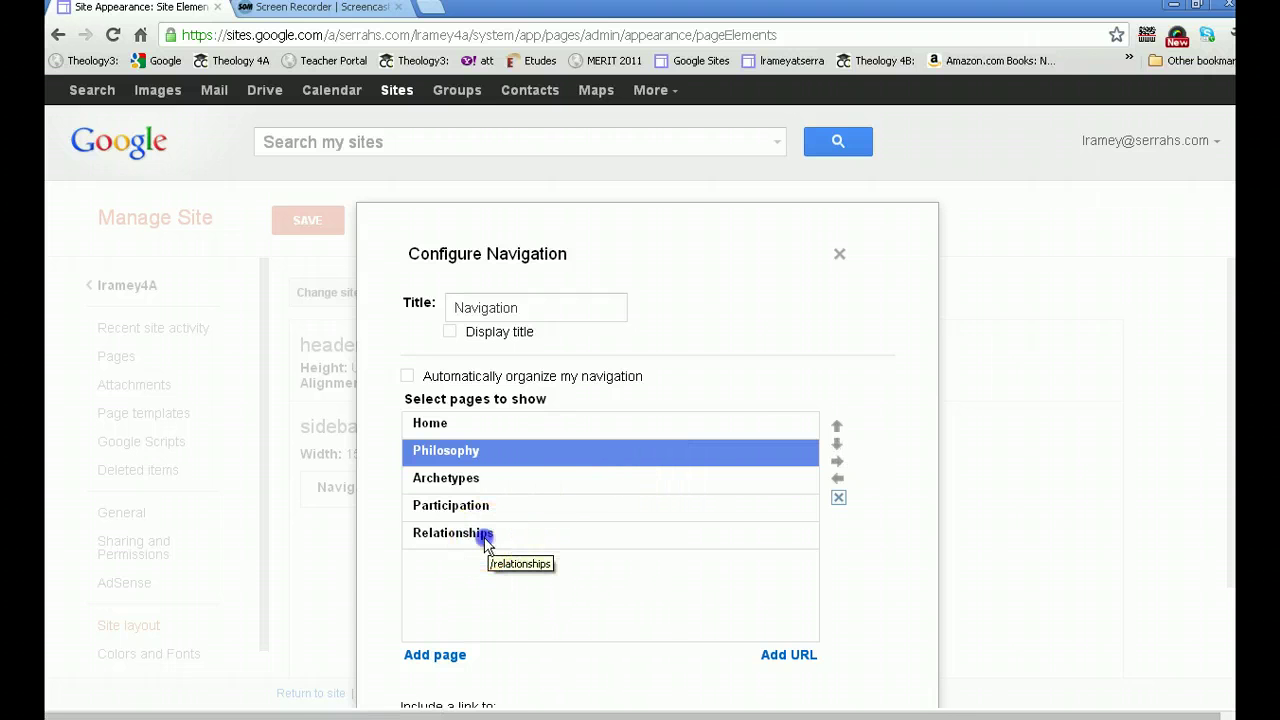
pyautogui.click(836, 428)
pyautogui.click(837, 428)
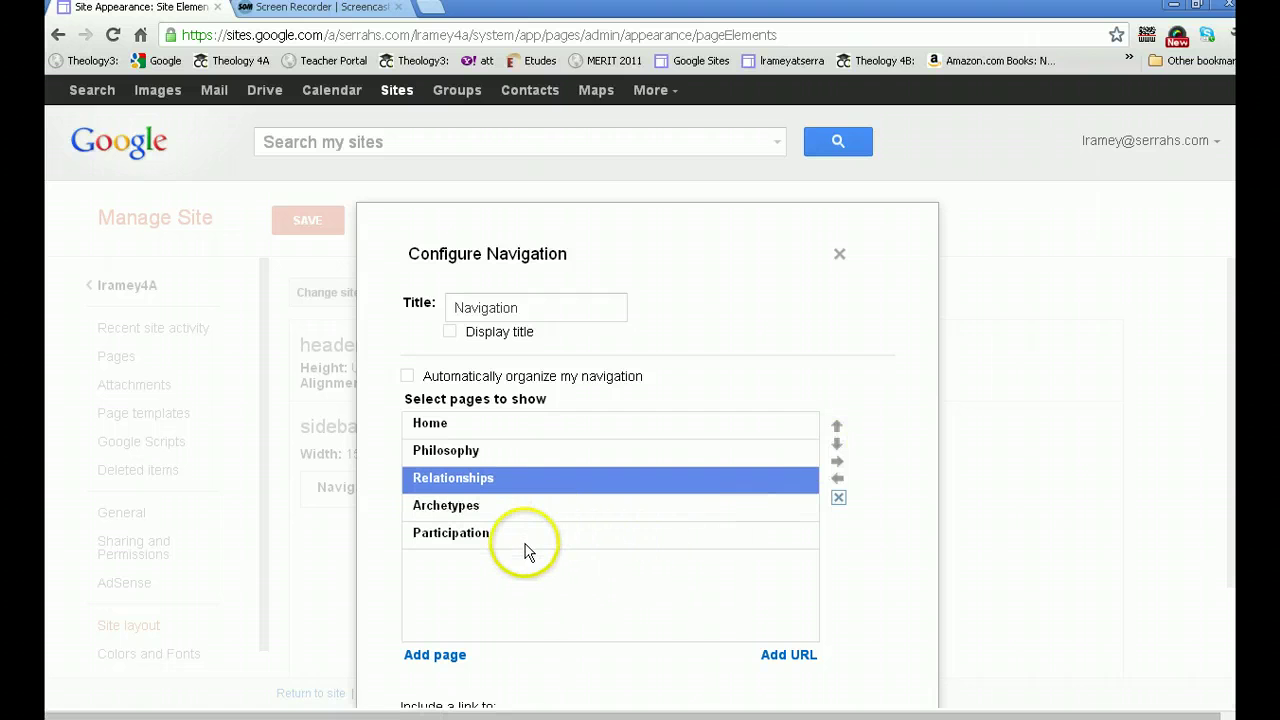
pyautogui.scroll(-3, 485, 580)
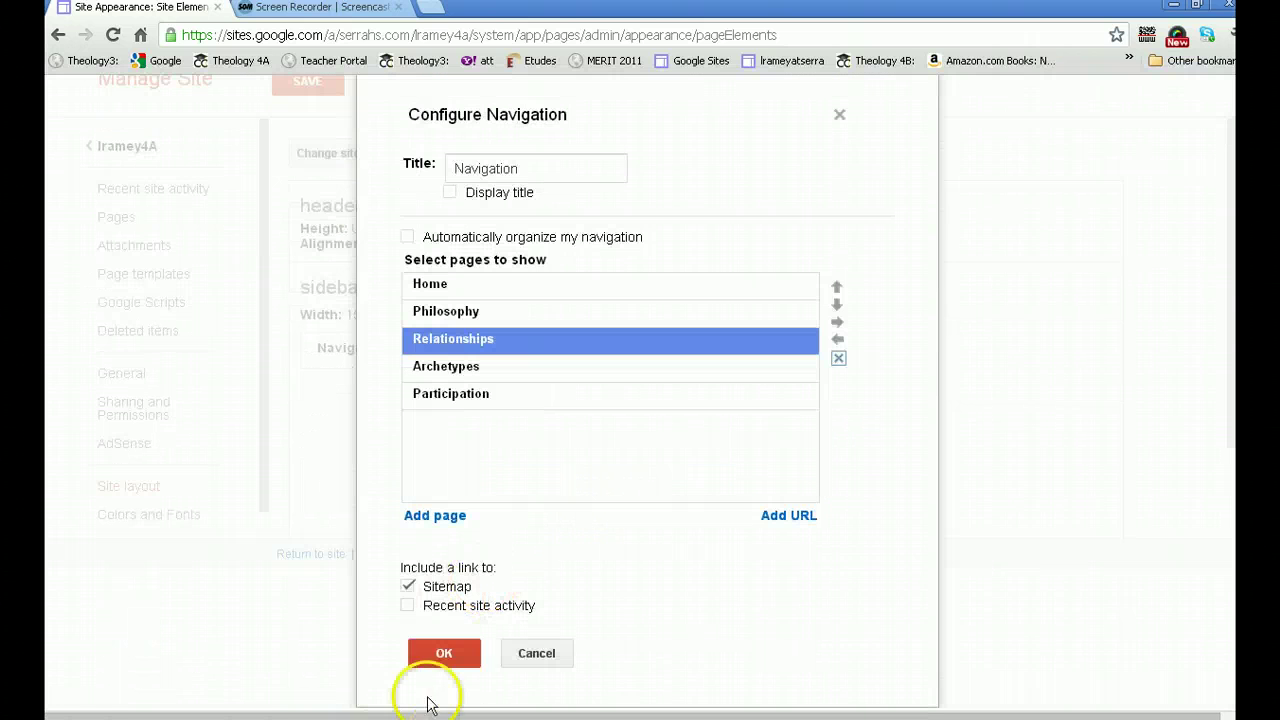
pyautogui.click(444, 652)
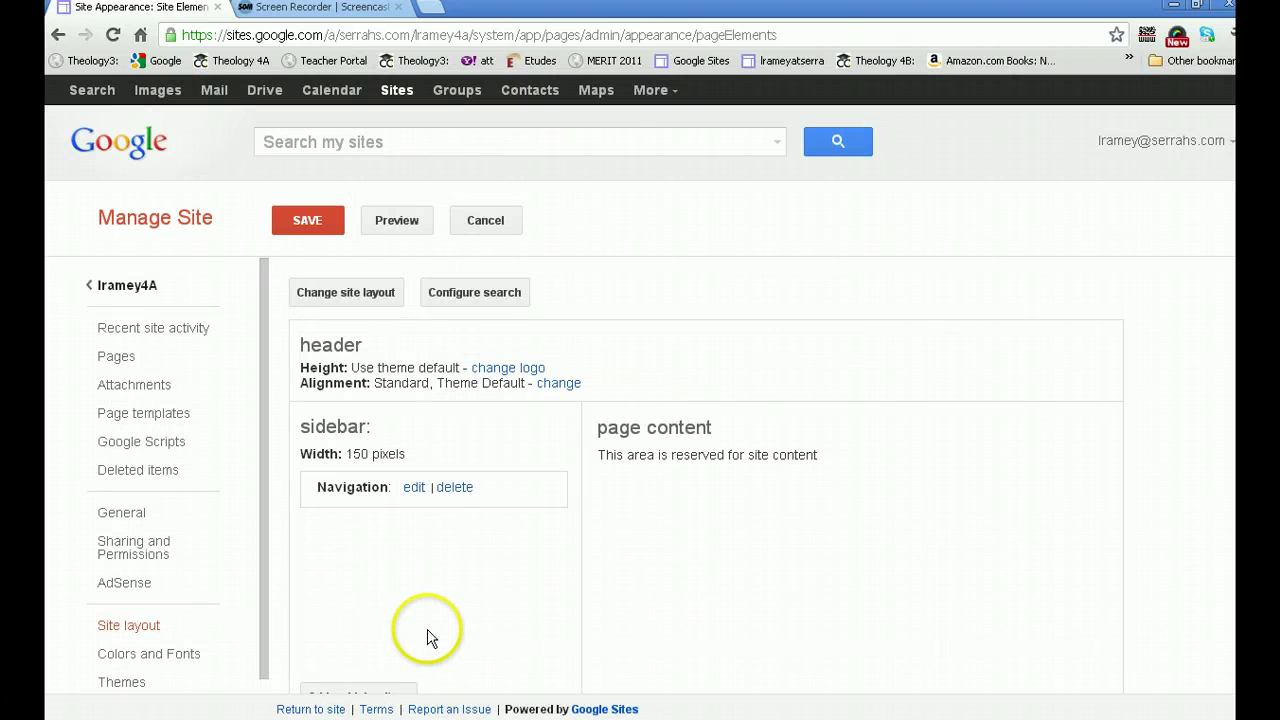
pyautogui.click(305, 221)
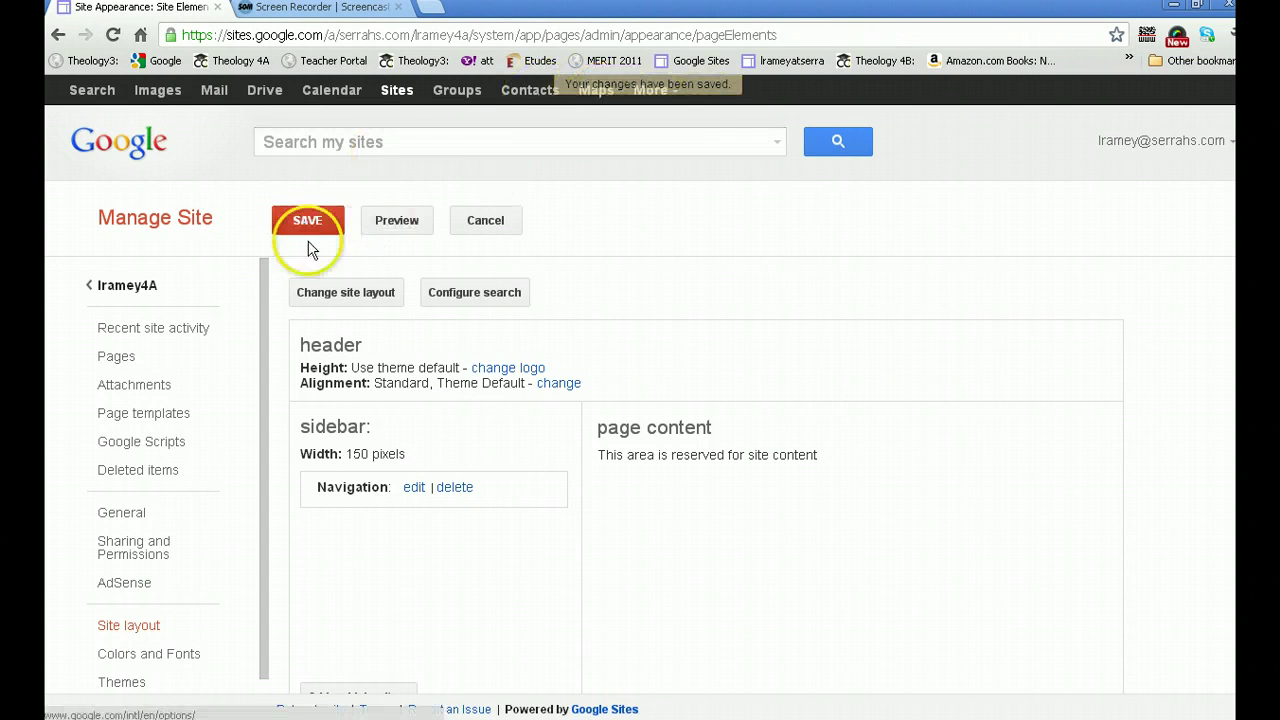
pyautogui.click(126, 289)
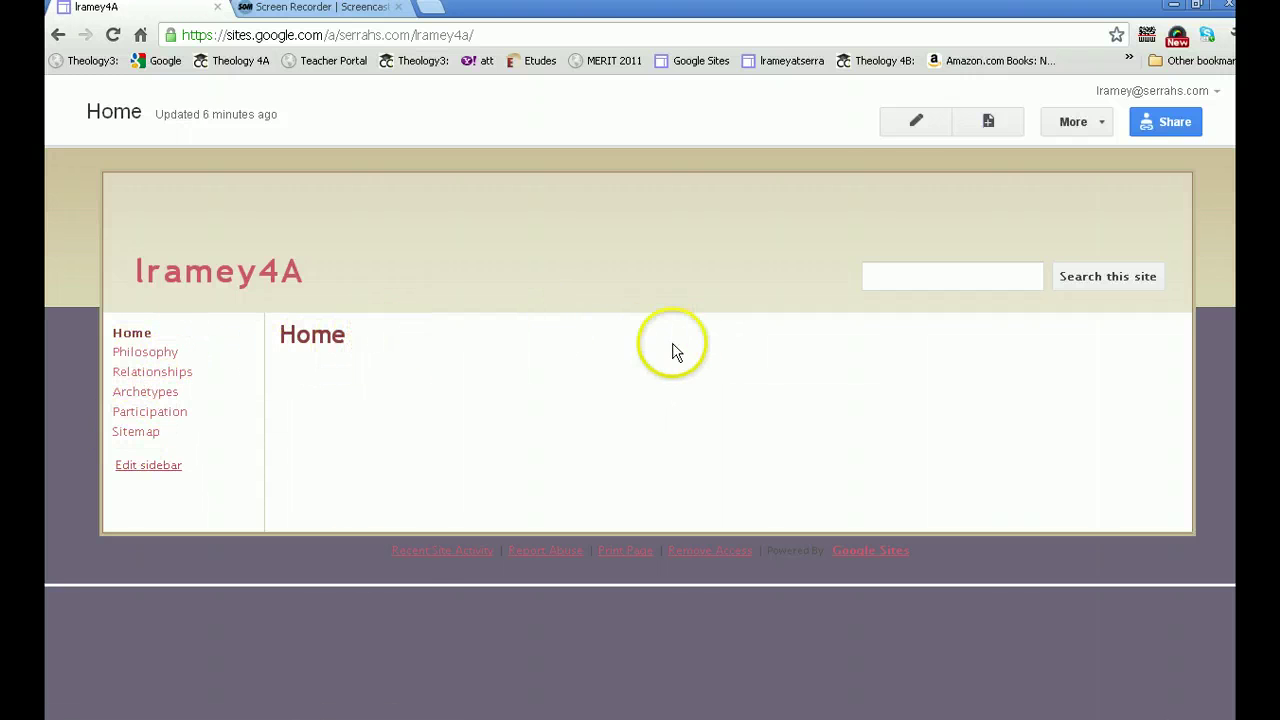
# Step: Write a Home page introduction with the student's name, Theology 4A, home town, and love of badminton
pyautogui.click(914, 122)
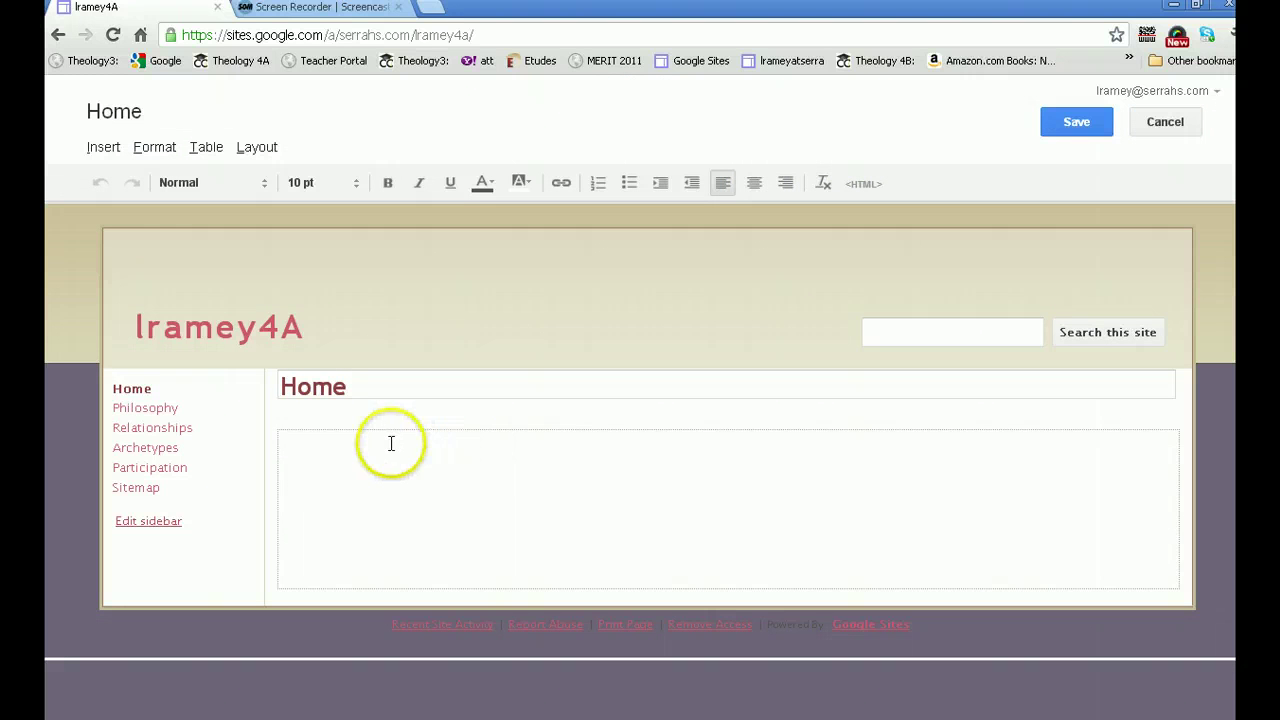
pyautogui.click(300, 448)
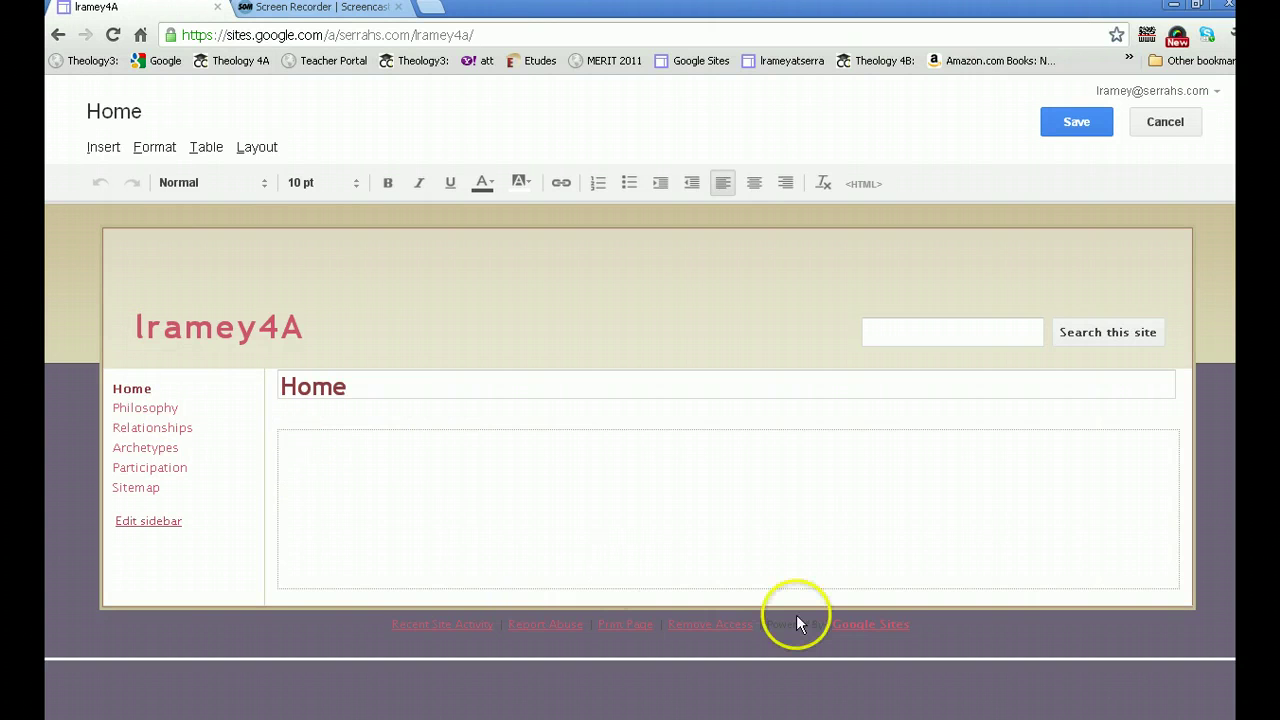
pyautogui.write('My name is Laura ')
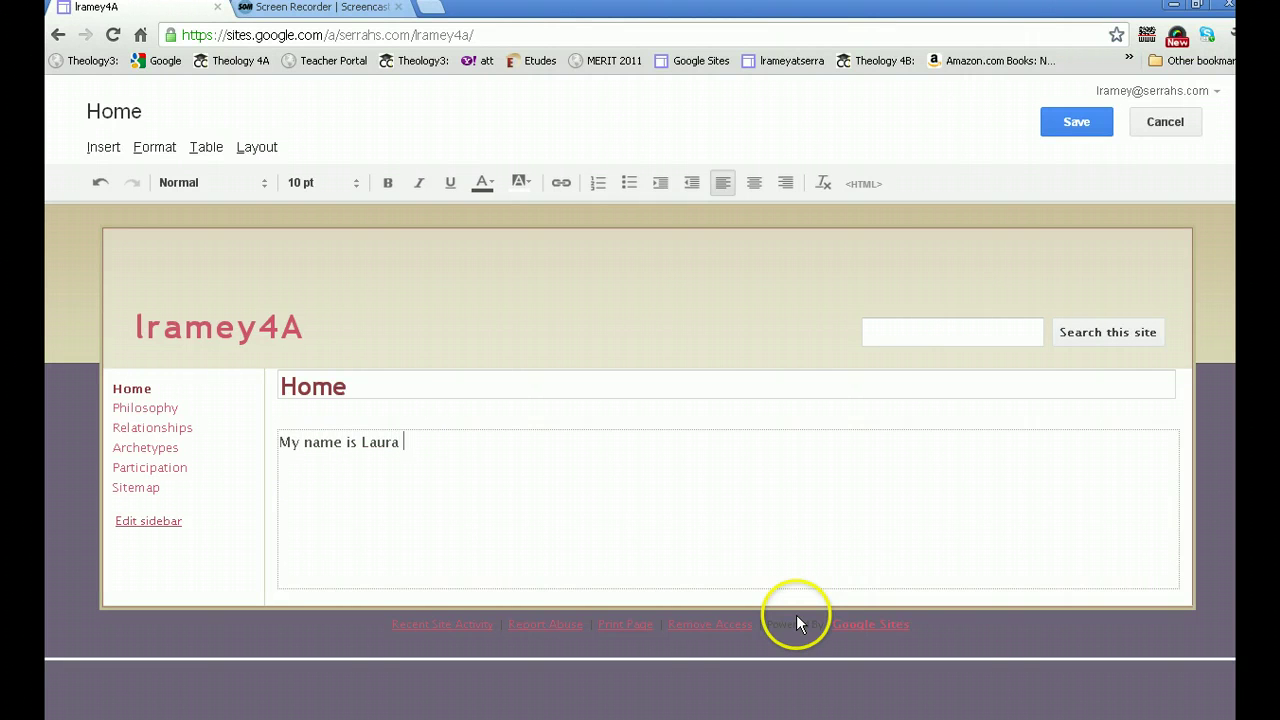
pyautogui.write('Ramey and I am a student')
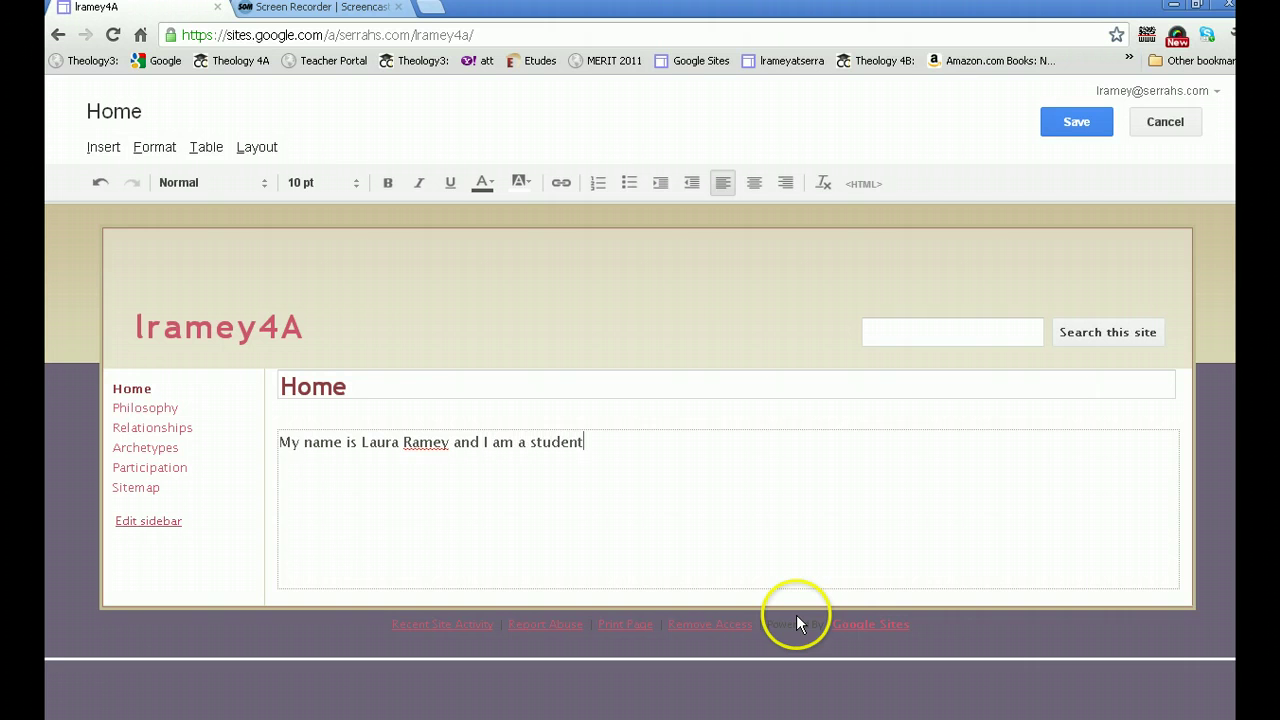
pyautogui.write(' in Theology 4A. ')
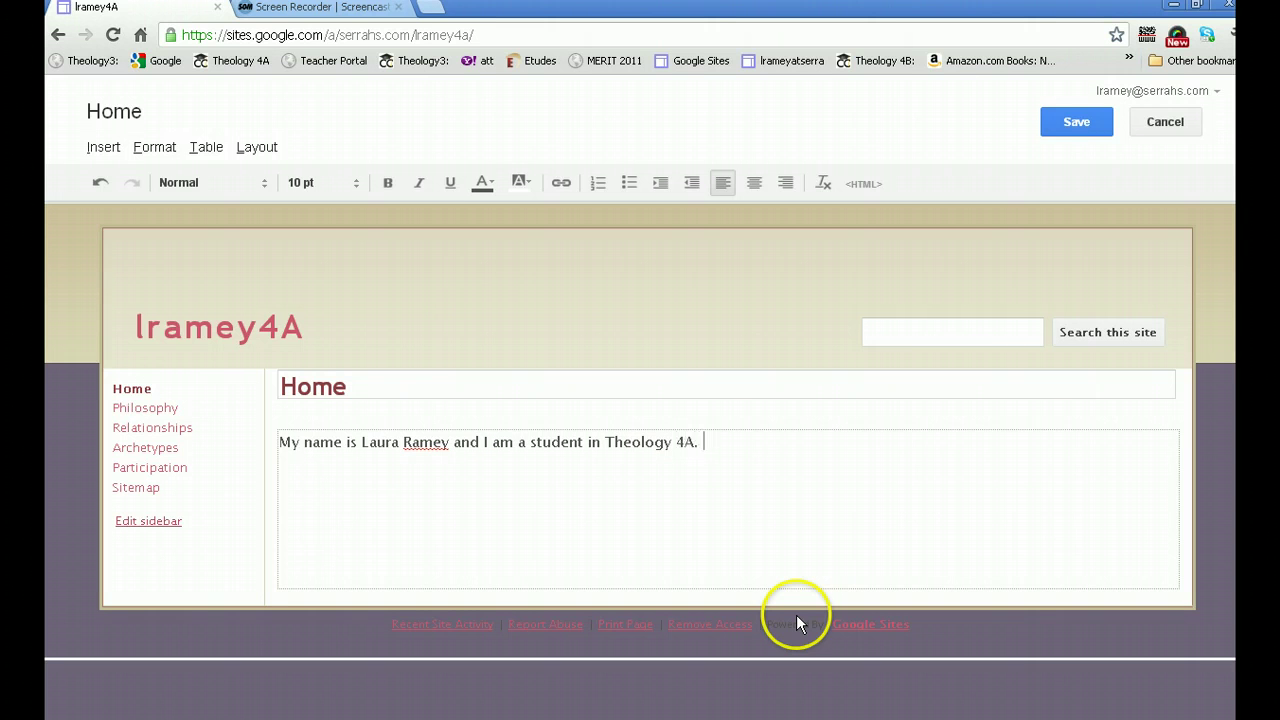
pyautogui.write('I live in Foster City.')
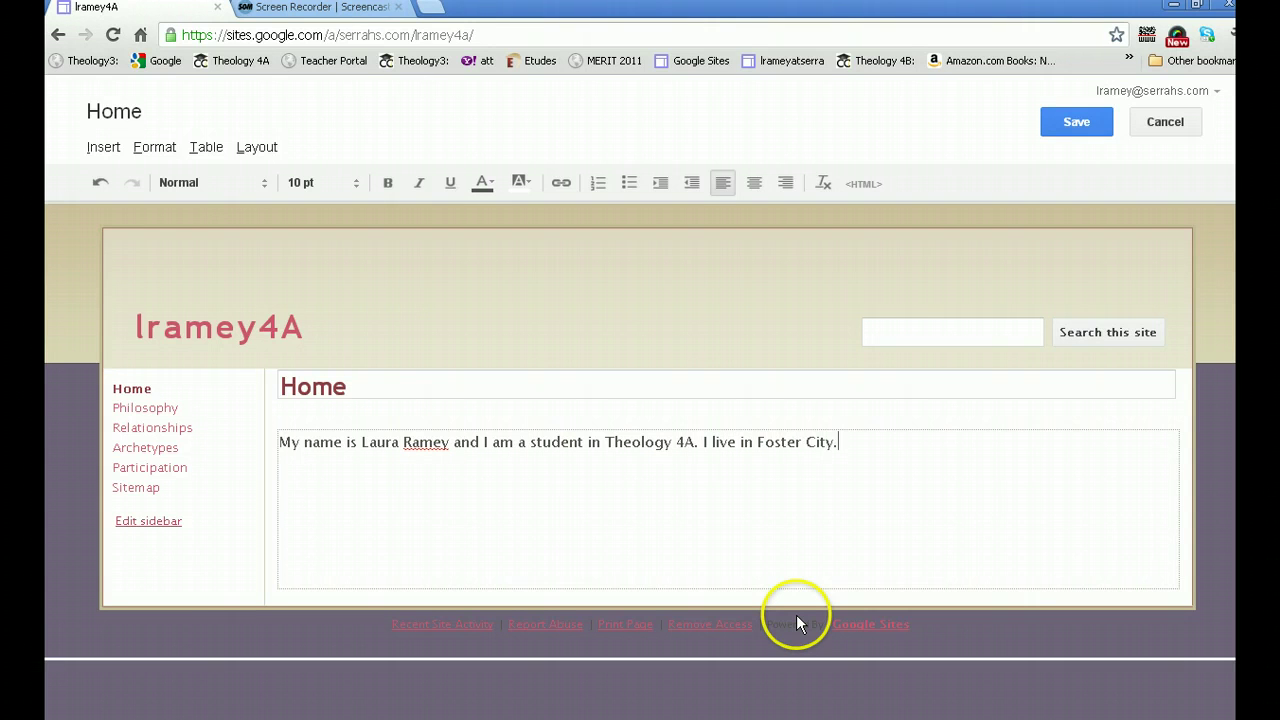
pyautogui.write(' I love to play badminsto')
pyautogui.press('BackSpace')
pyautogui.press('BackSpace')
pyautogui.press('BackSpace')
pyautogui.write('ton.')
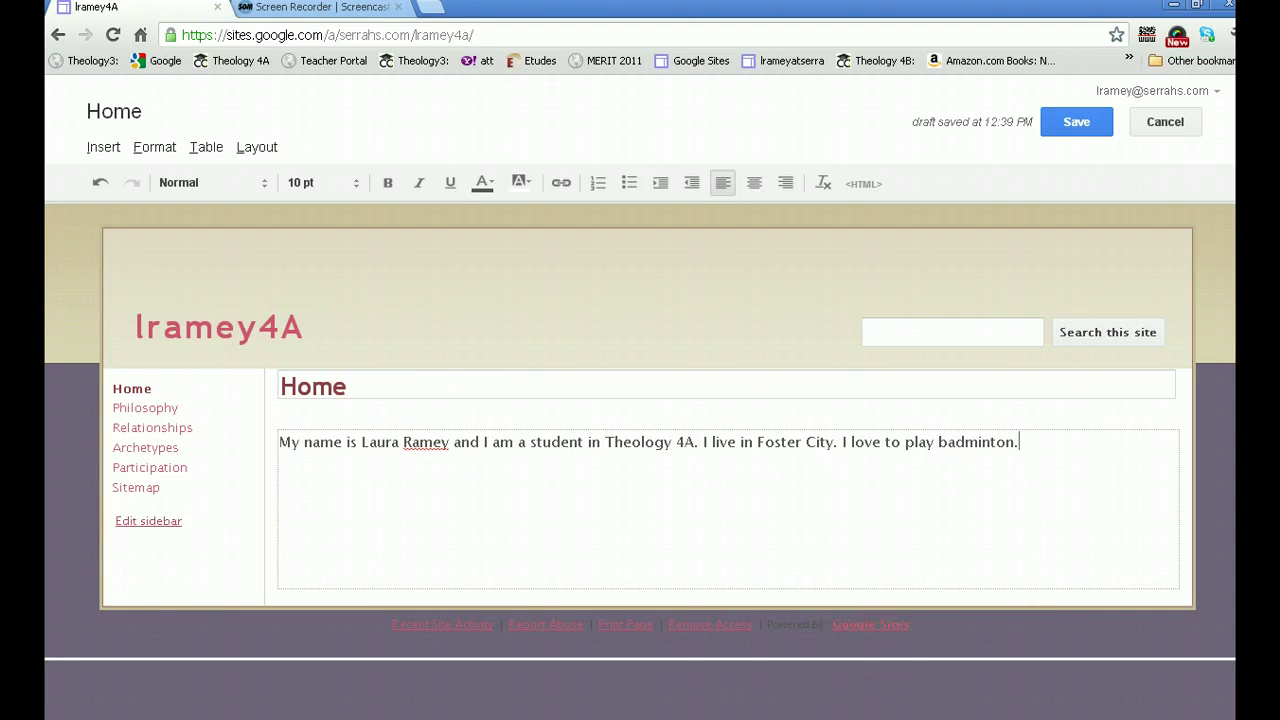
# Step: Start inserting an image from a web address, cancel it, and reopen the Insert menu
pyautogui.click(102, 148)
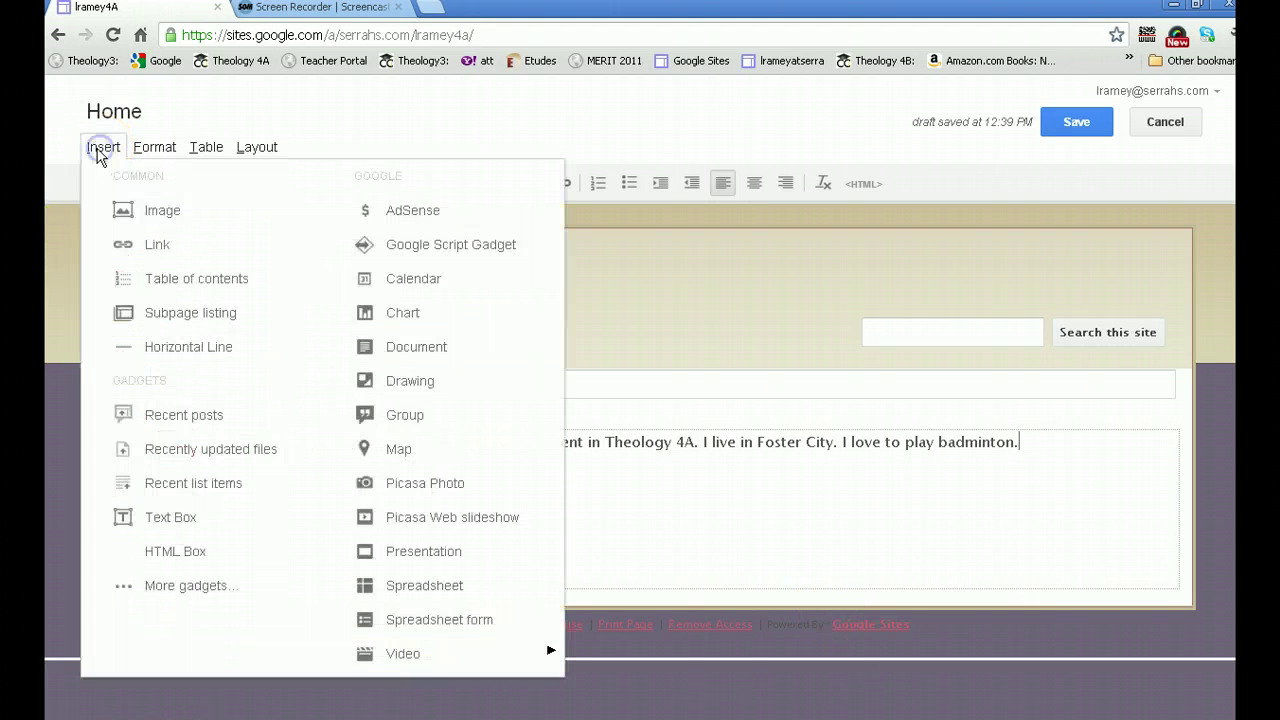
pyautogui.click(122, 212)
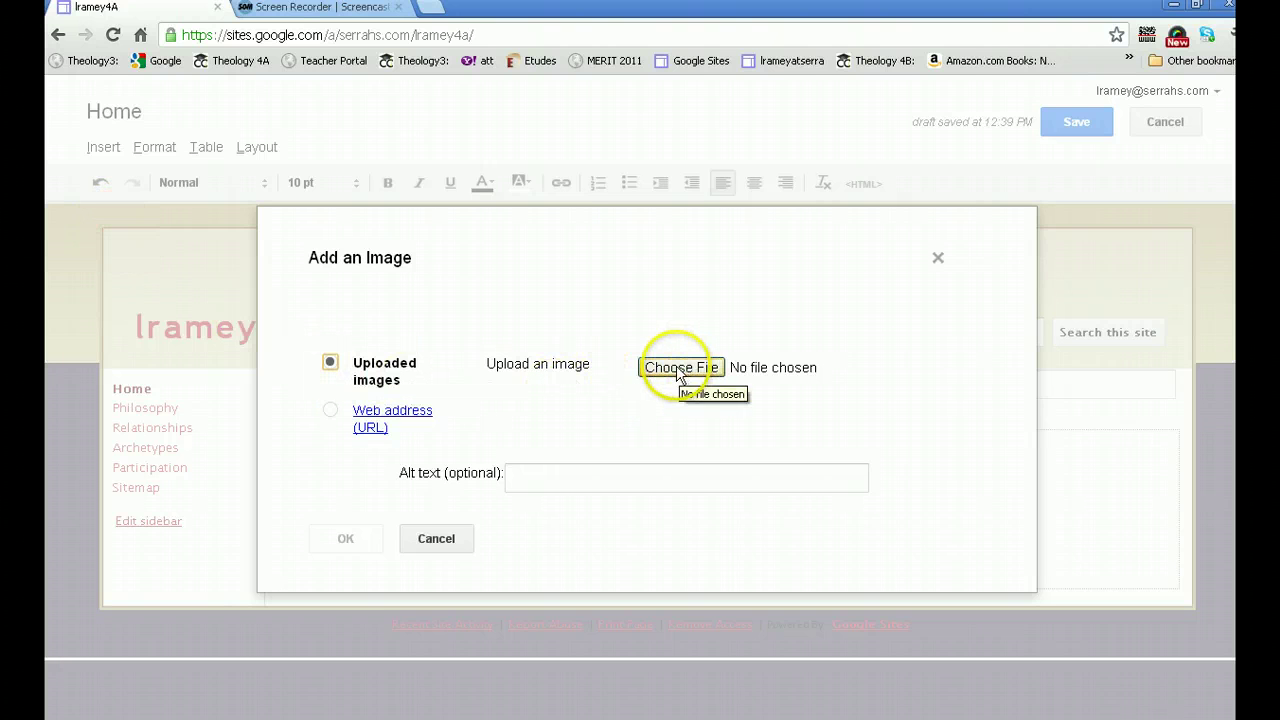
pyautogui.click(333, 413)
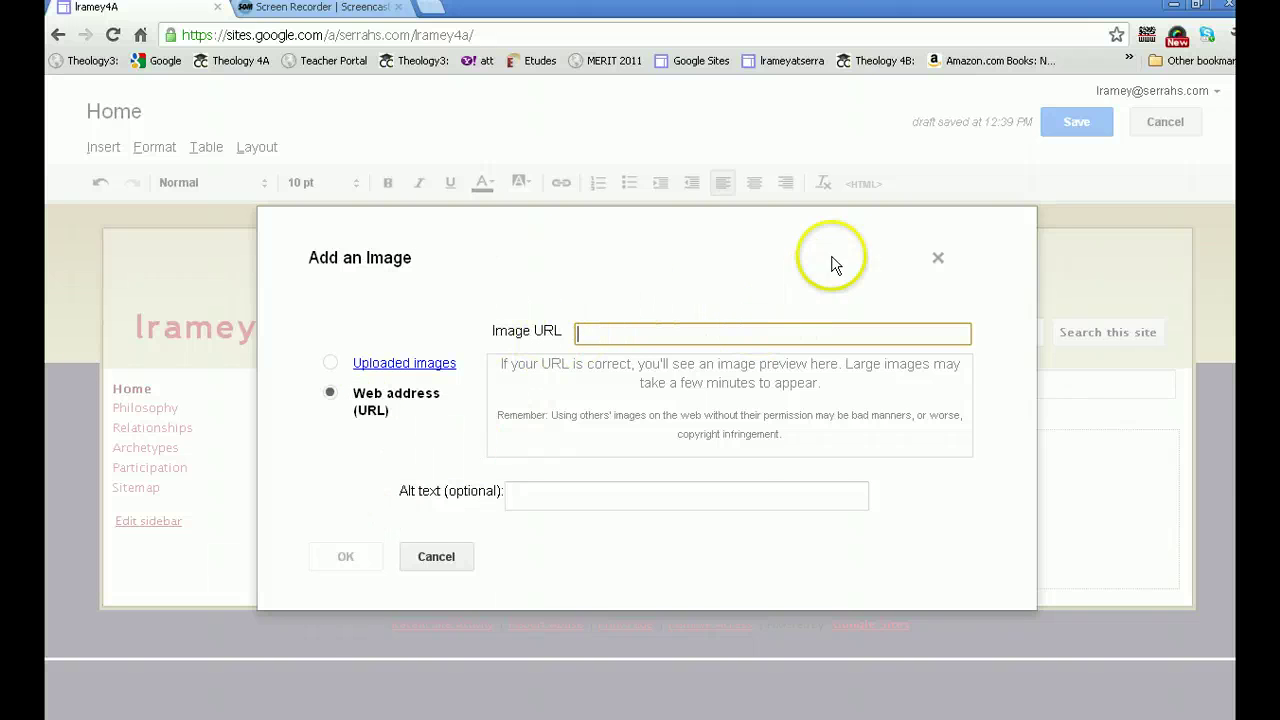
pyautogui.click(938, 257)
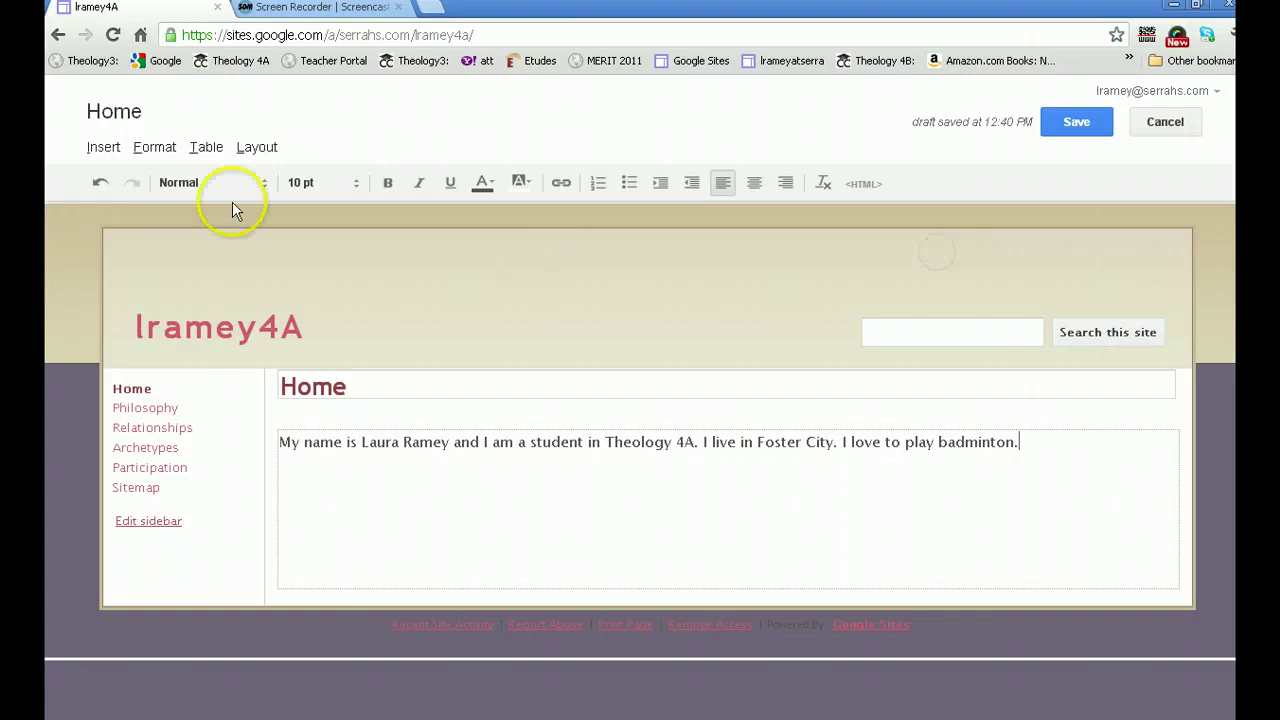
pyautogui.click(100, 148)
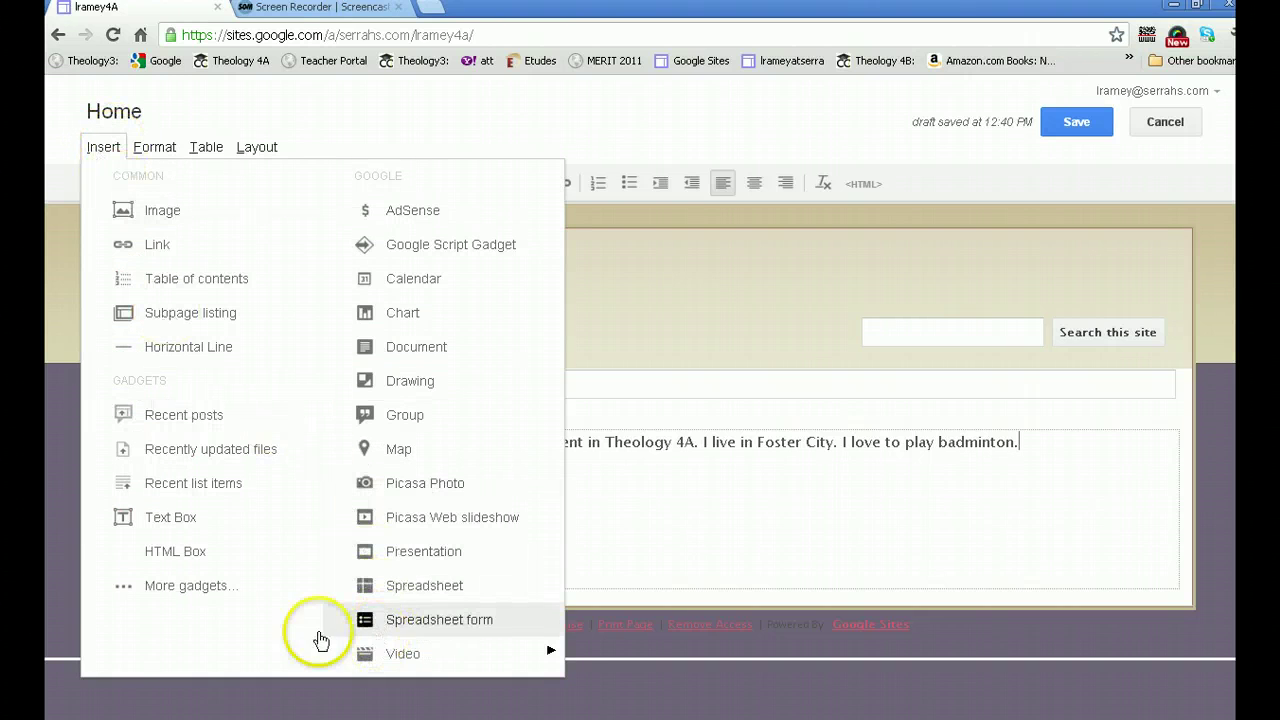
pyautogui.click(160, 585)
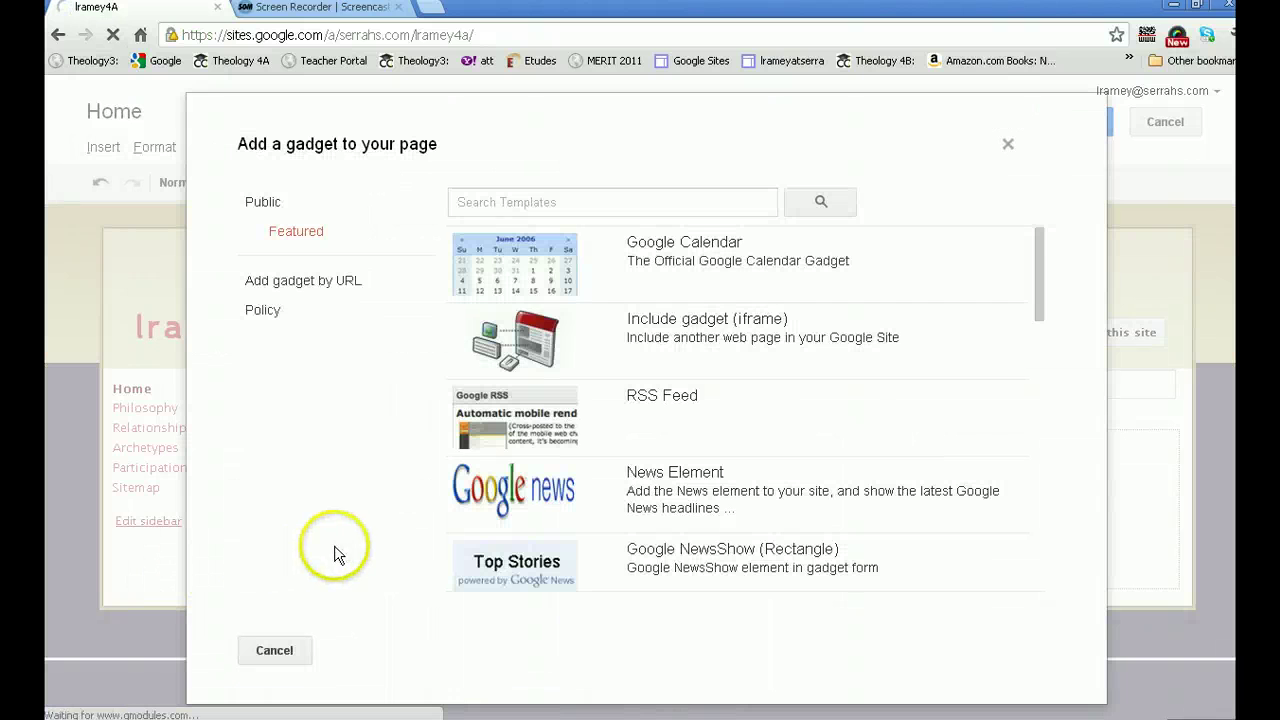
pyautogui.click(660, 337)
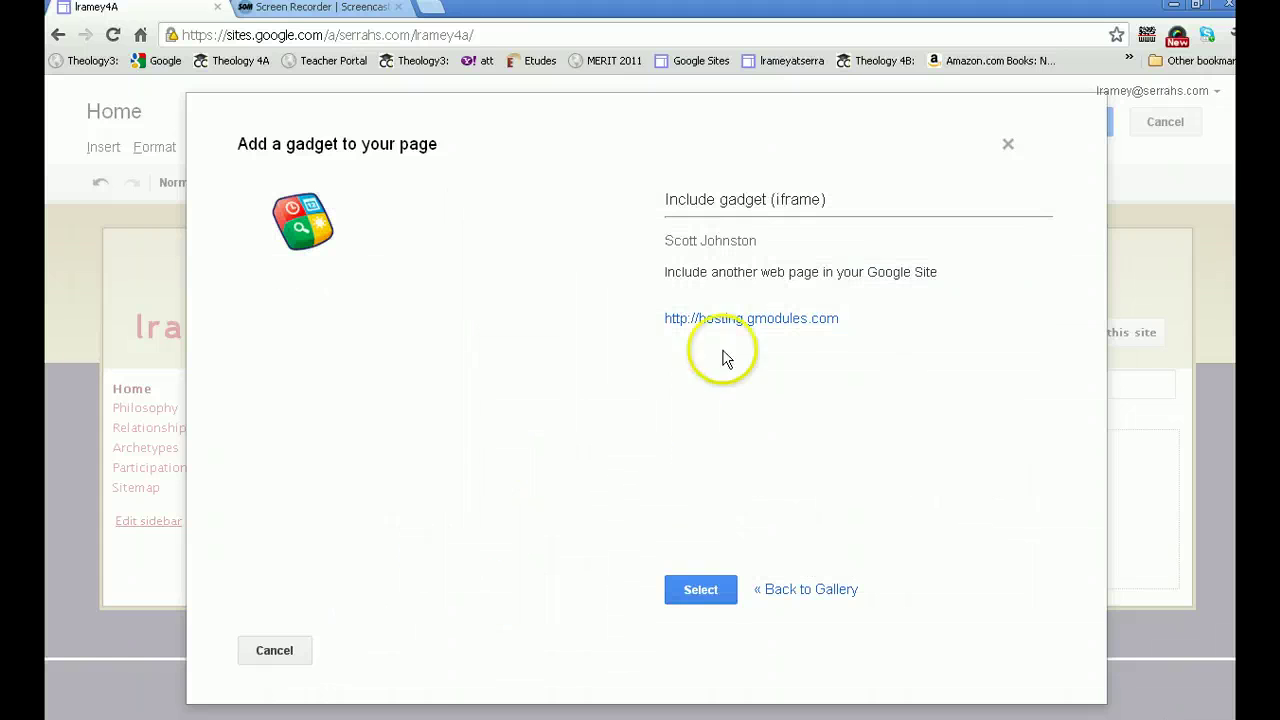
pyautogui.click(690, 592)
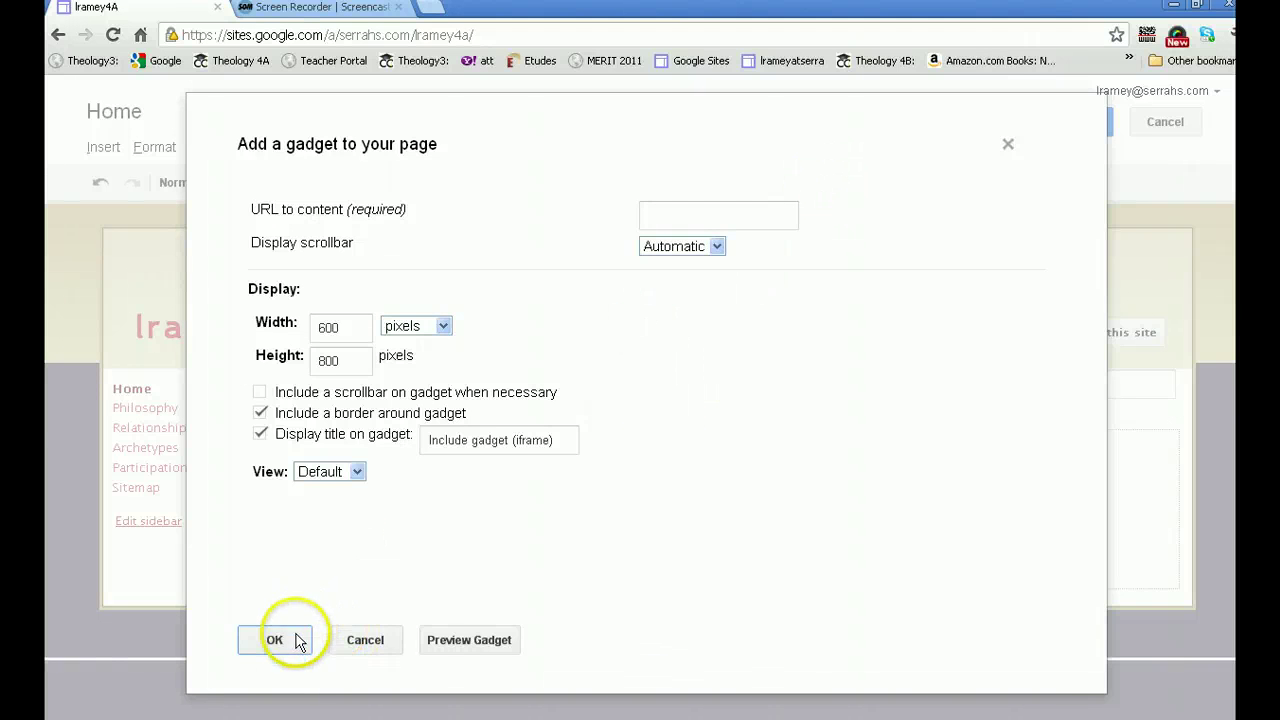
pyautogui.click(1008, 144)
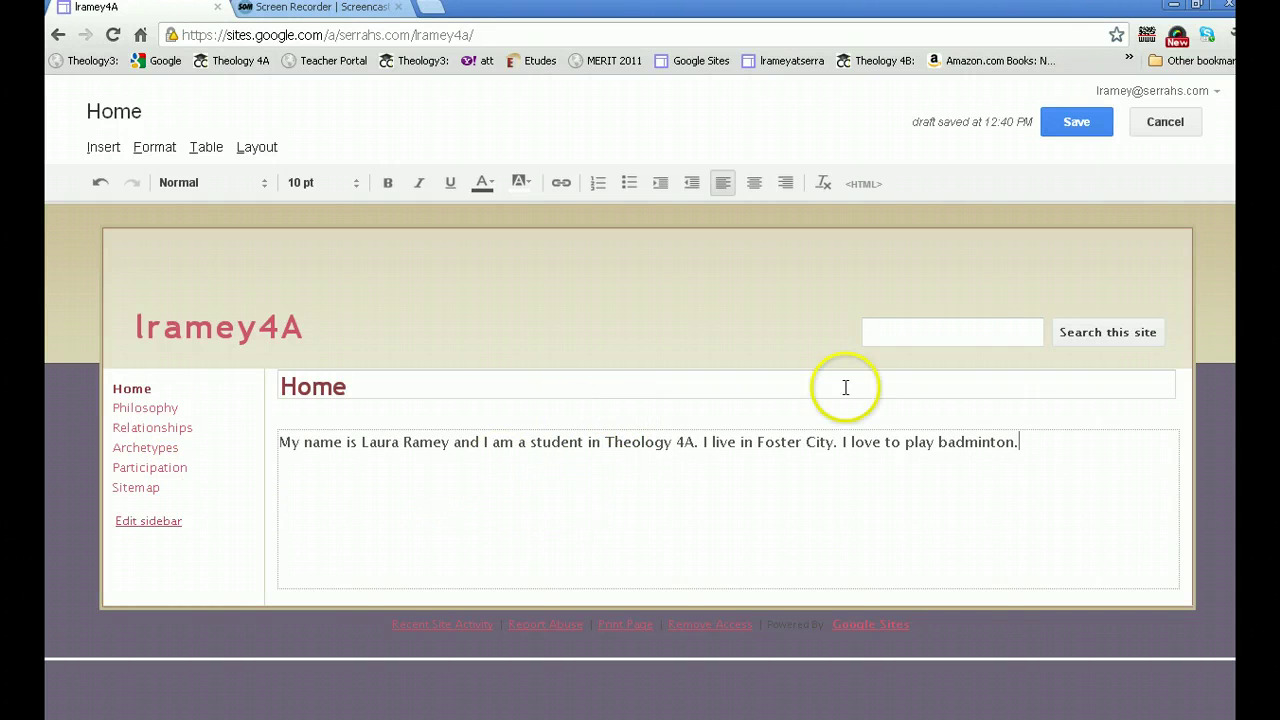
# Step: Save the Home page introduction
pyautogui.click(1076, 123)
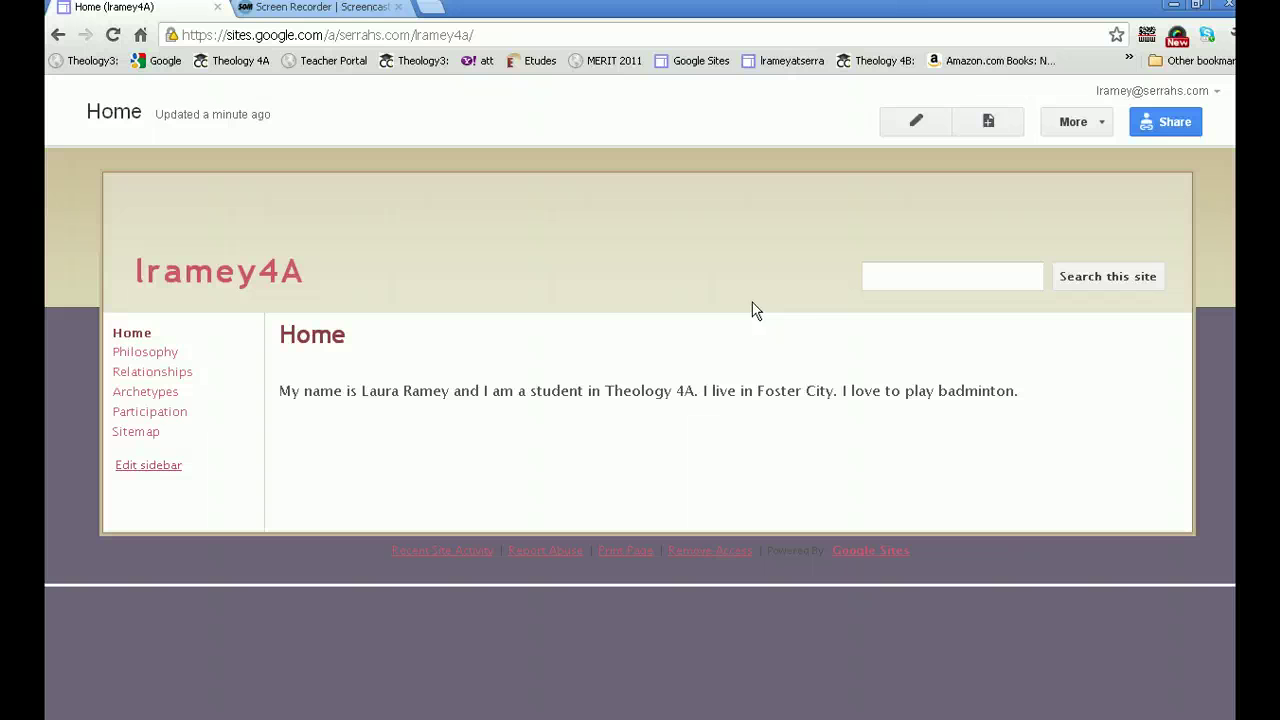
# Step: Go to the Philosophy page from the sidebar
pyautogui.click(123, 352)
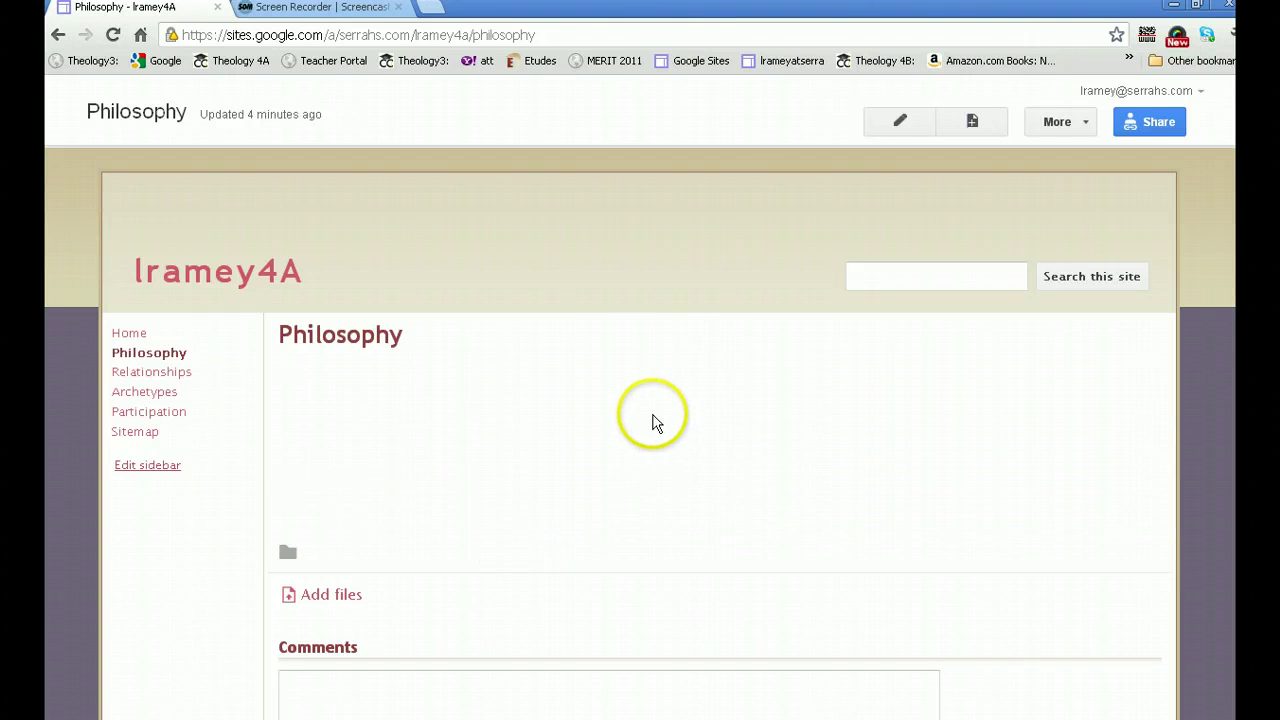
# Step: Post the comment 'This is terrific grammar and sp' on the Philosophy page
pyautogui.scroll(-1, 678, 372)
pyautogui.scroll(1, 678, 372)
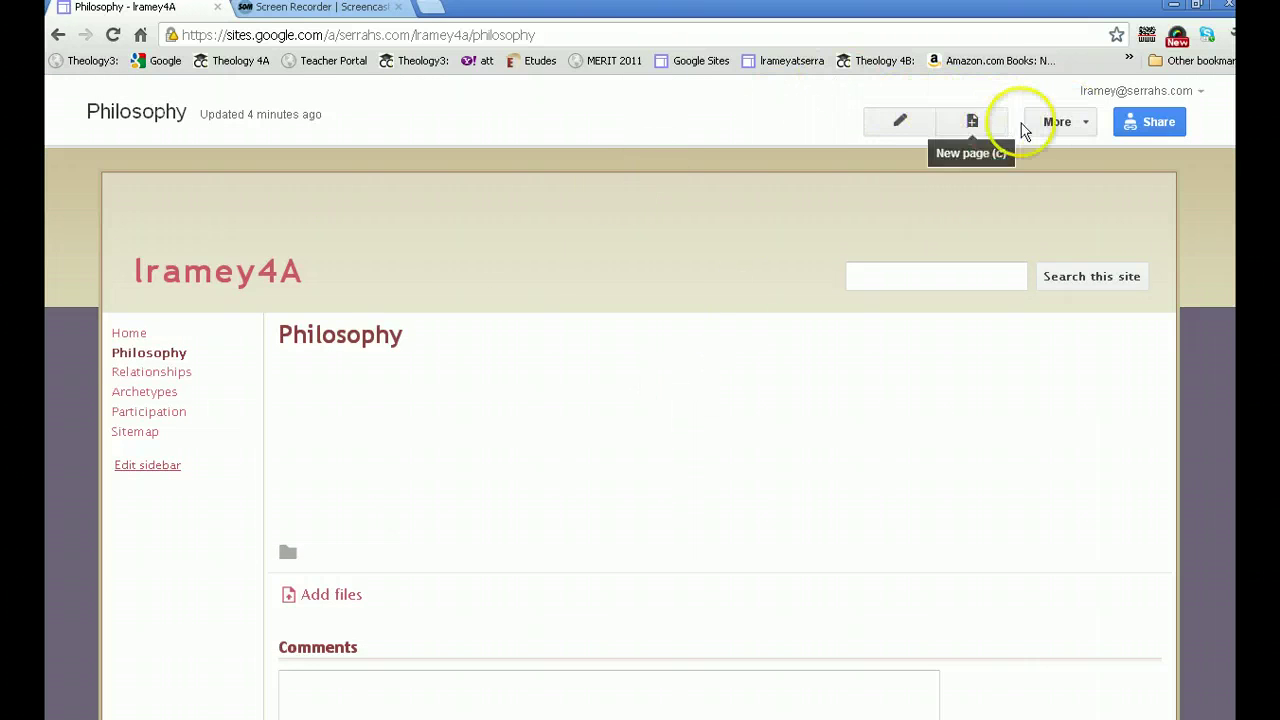
pyautogui.scroll(-1, 560, 438)
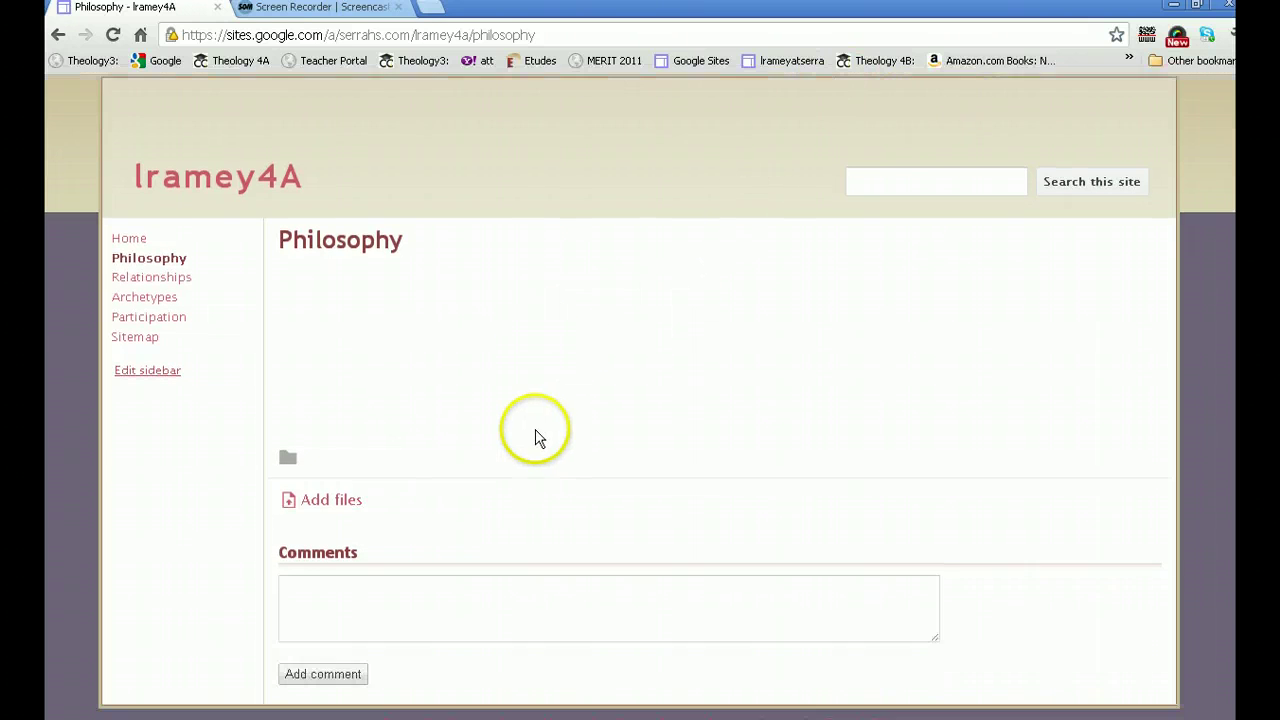
pyautogui.click(317, 588)
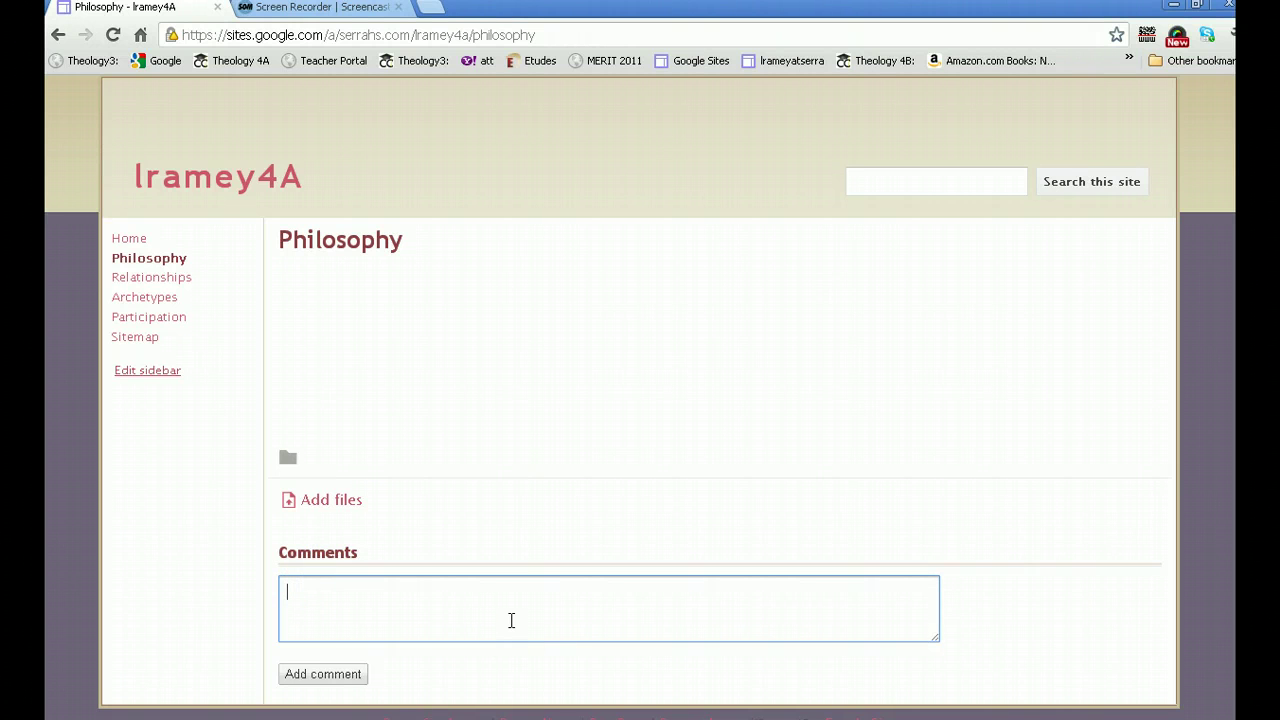
pyautogui.write('This is terrific! Just re-read for')
pyautogui.write('grammar')
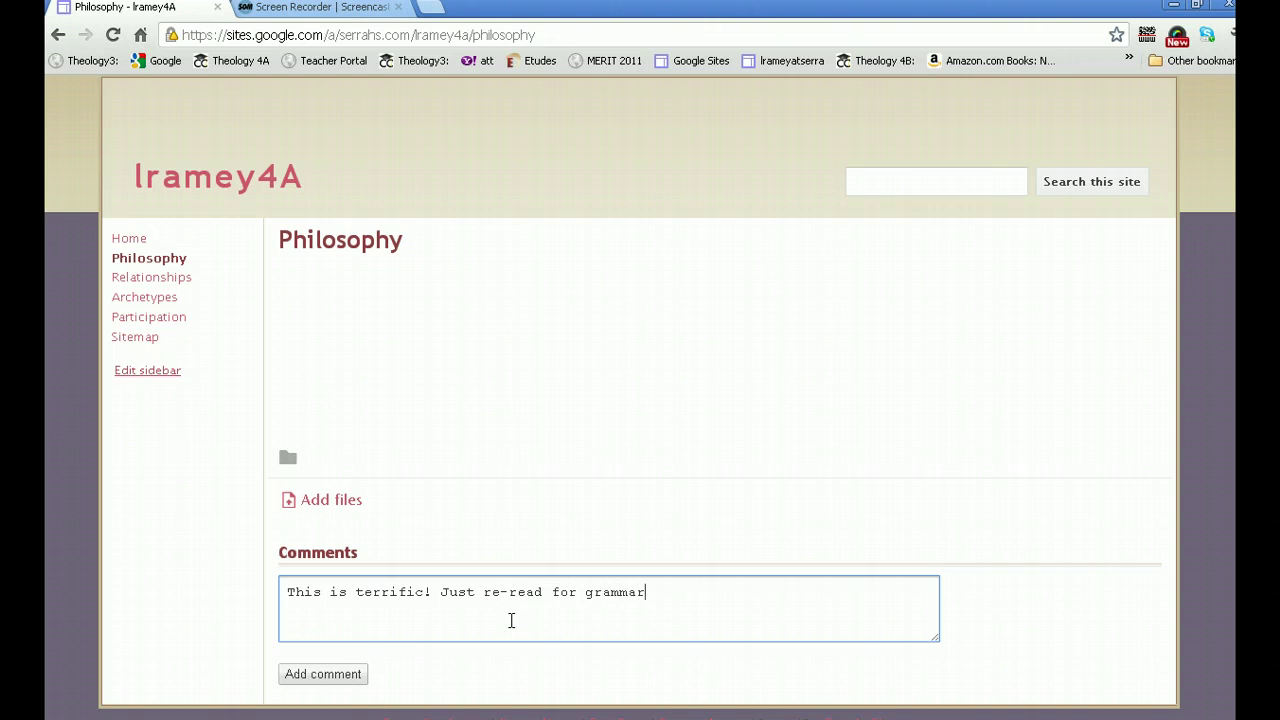
pyautogui.write(' and spelling errors.')
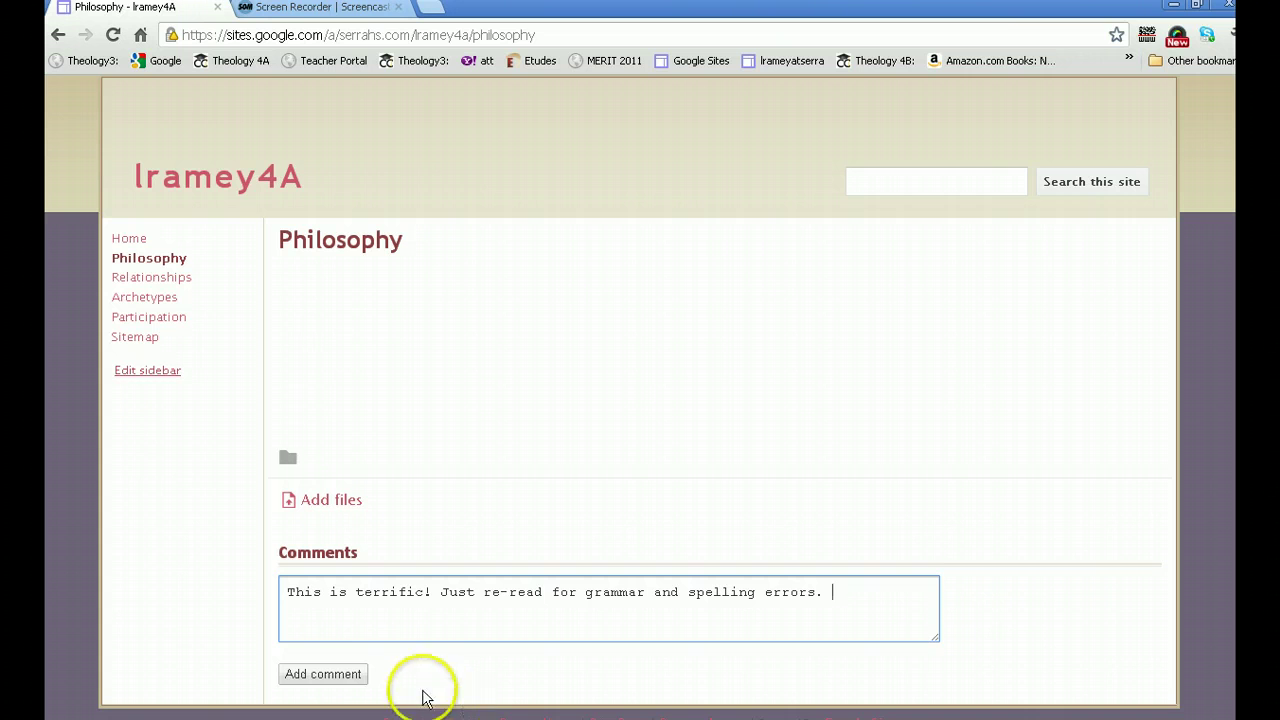
pyautogui.click(321, 674)
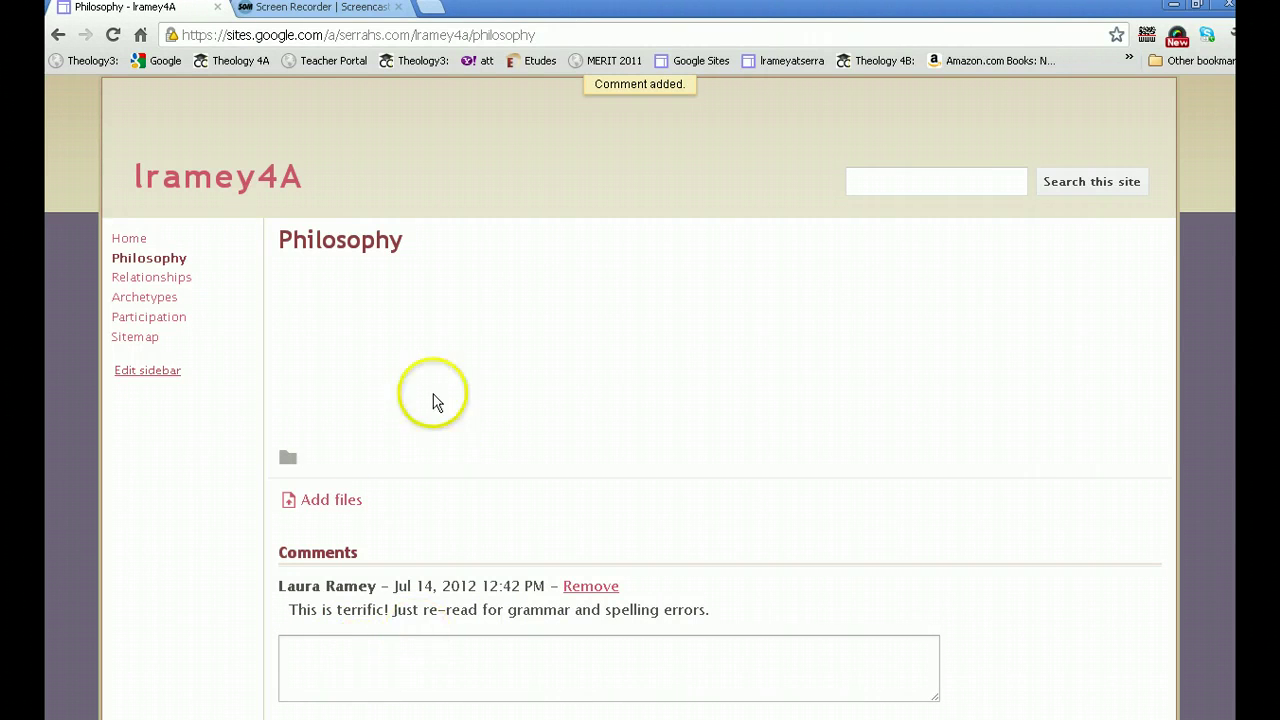
# Step: Remove the posted test comment so the Comments section is empty
pyautogui.click(589, 587)
pyautogui.click(600, 600)
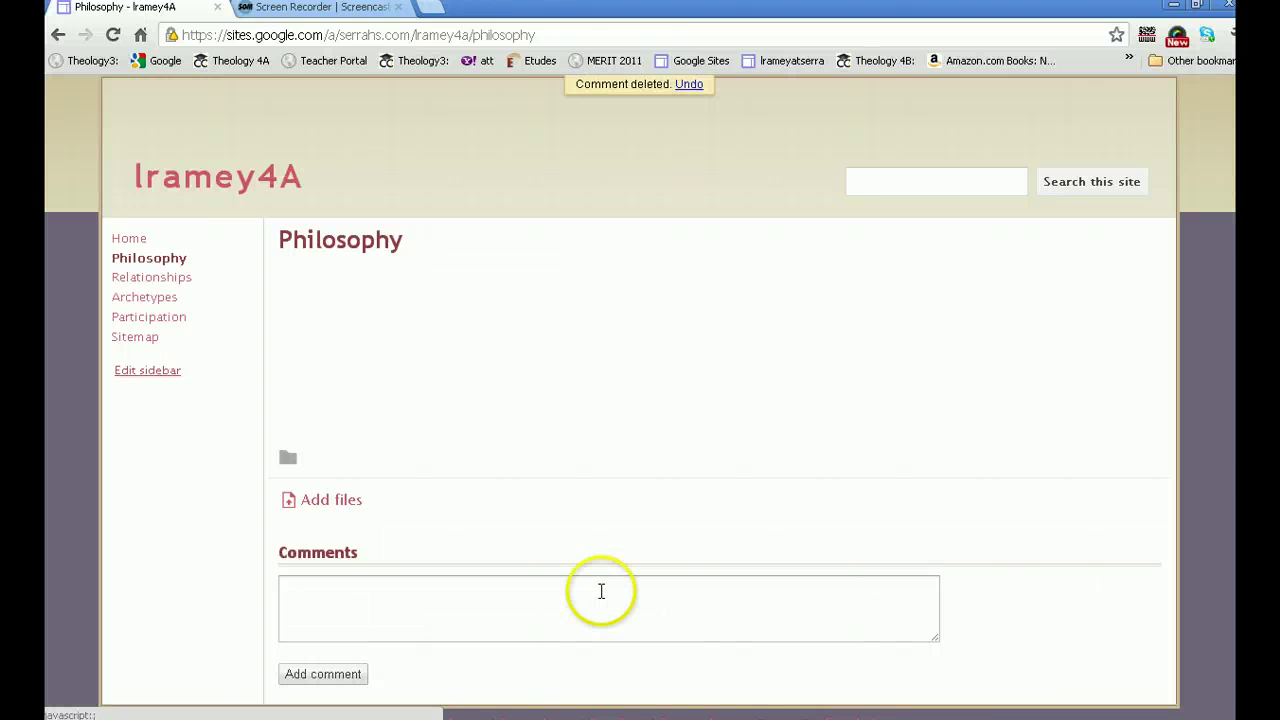
pyautogui.scroll(2, 857, 300)
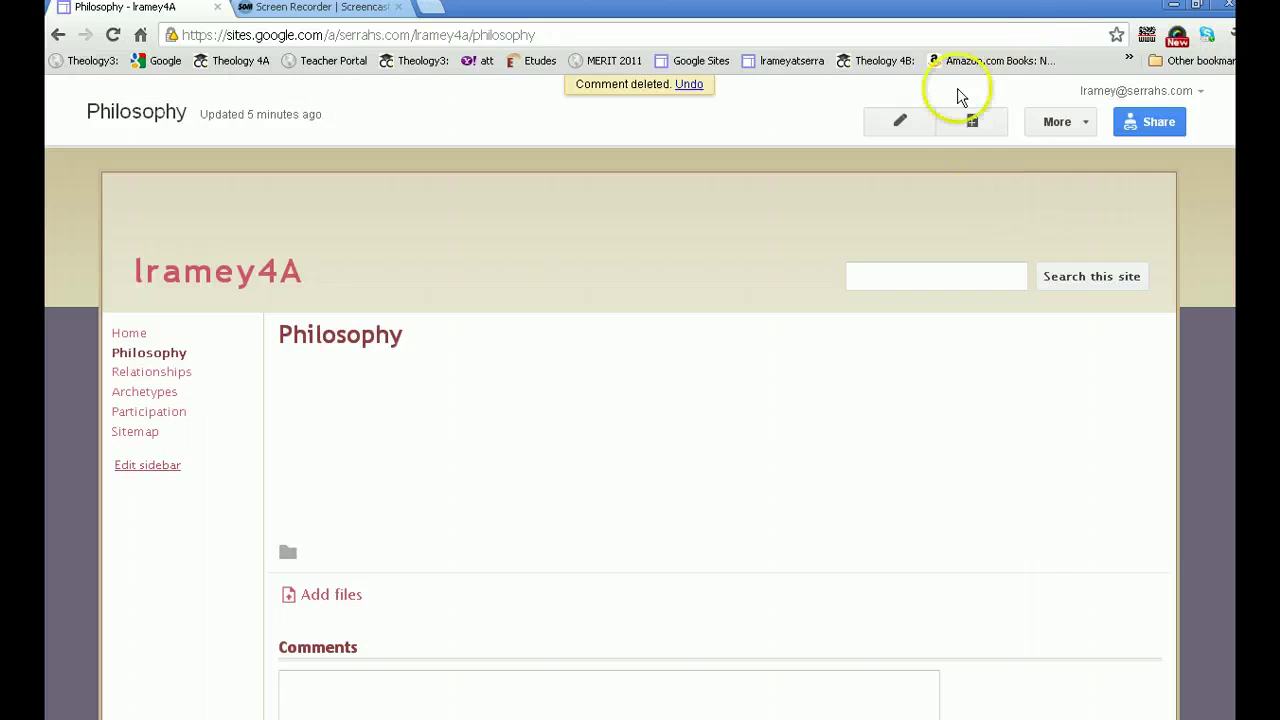
# Step: In the Philosophy page settings, disable attachments and comments and save
pyautogui.click(1048, 121)
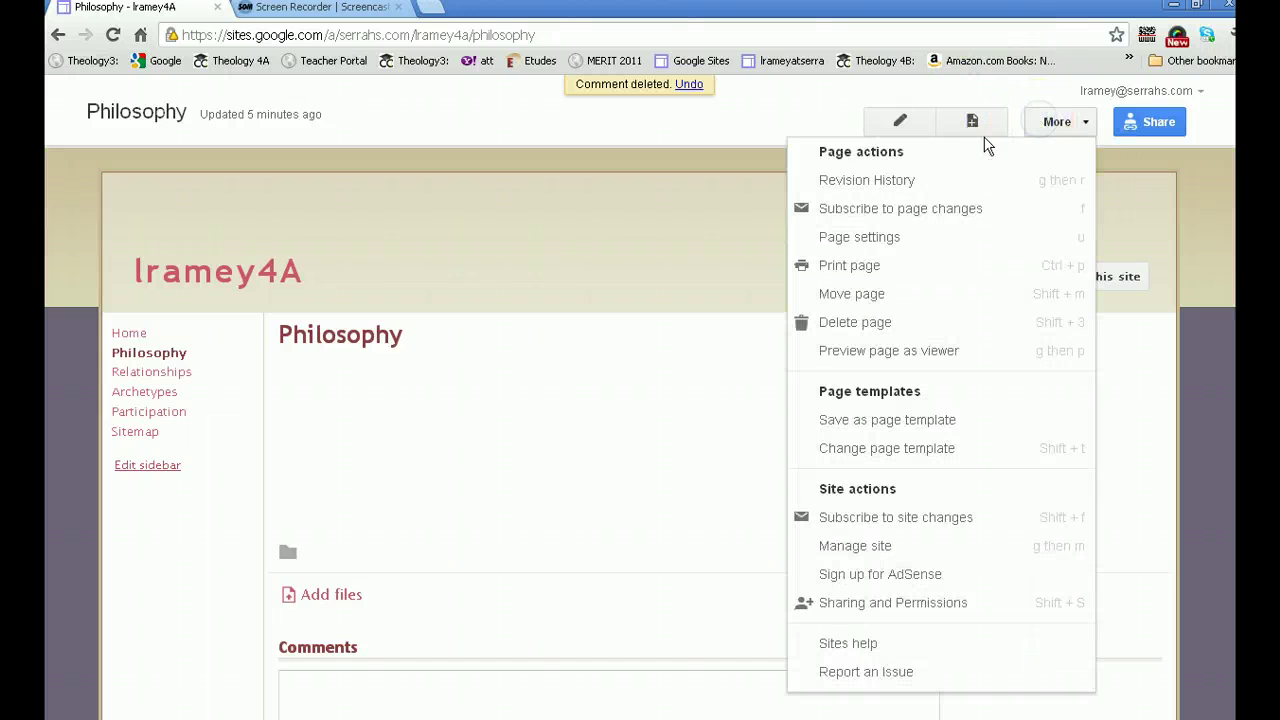
pyautogui.click(897, 238)
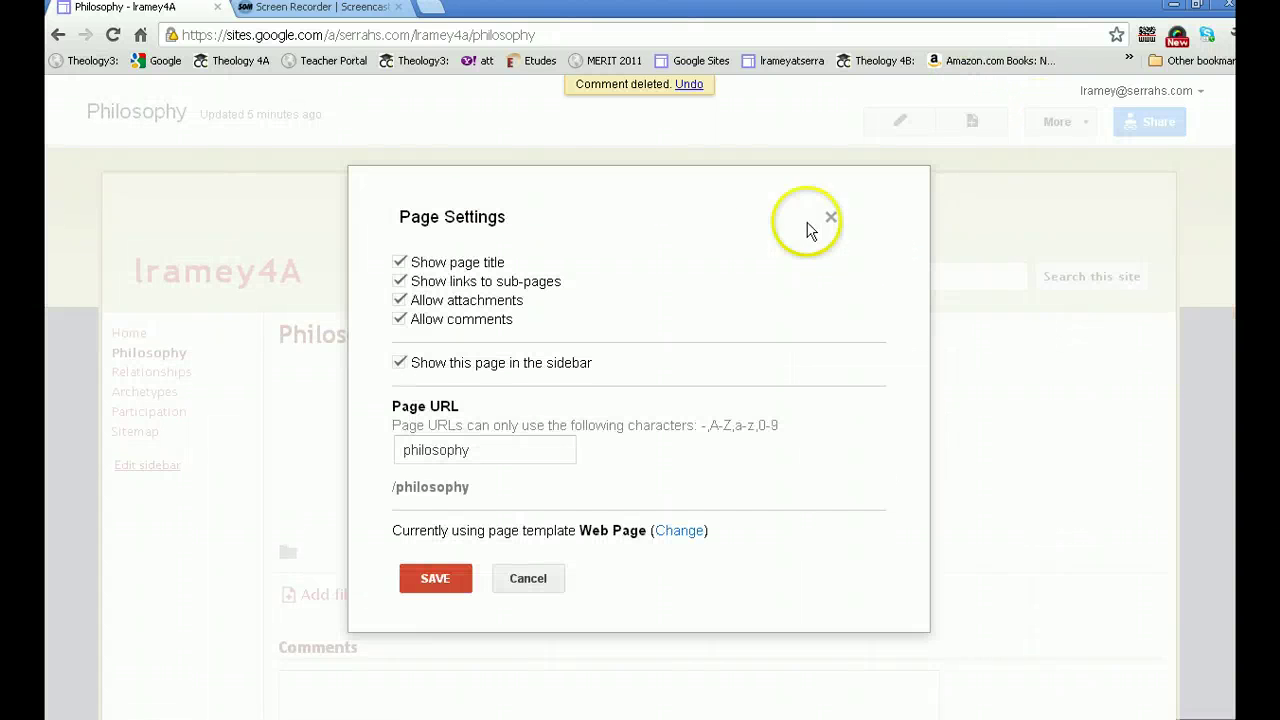
pyautogui.click(400, 320)
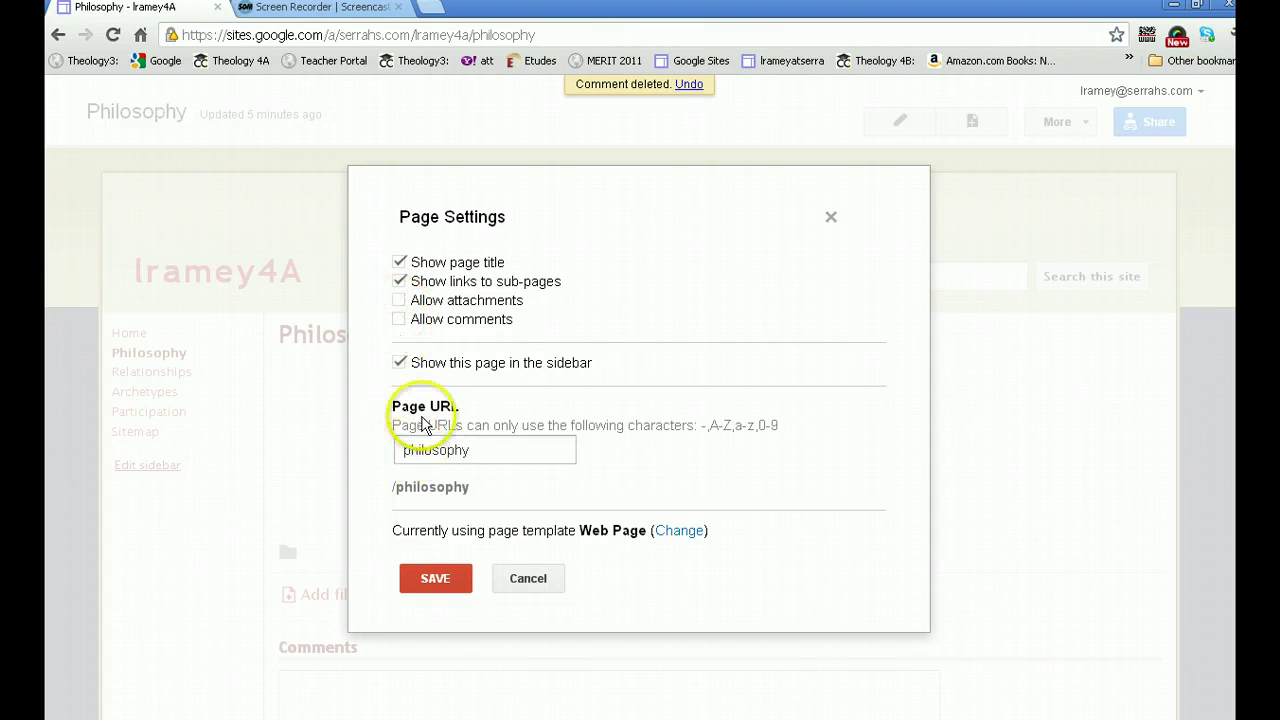
pyautogui.click(430, 577)
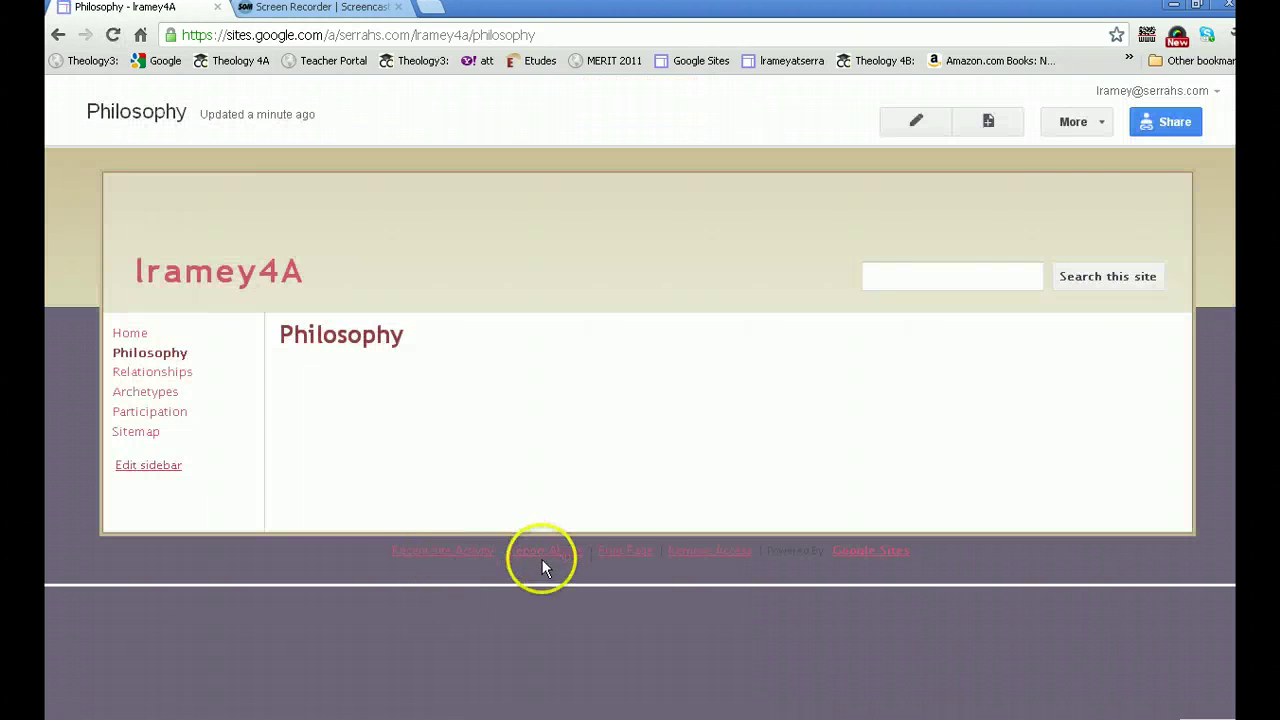
# Step: View the Philosophy page's revision history, then open the lrameyatserra site's 4B – Social Justice page
pyautogui.click(1103, 121)
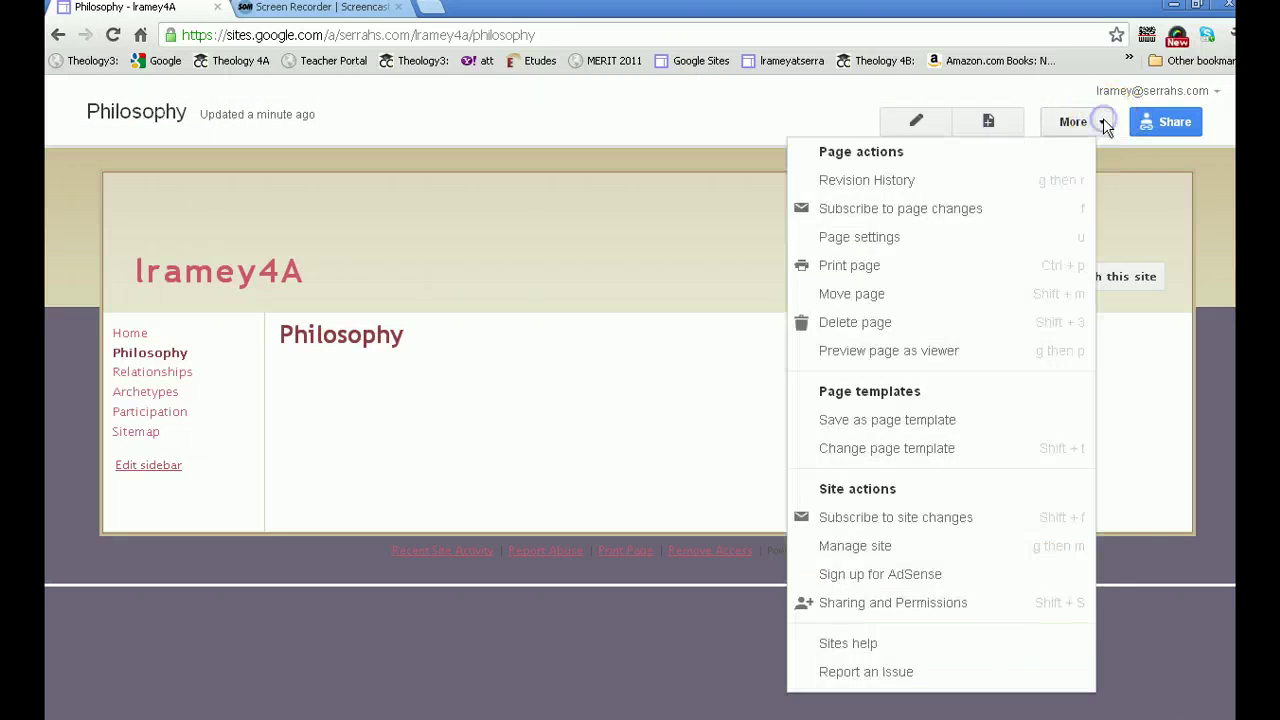
pyautogui.click(1003, 188)
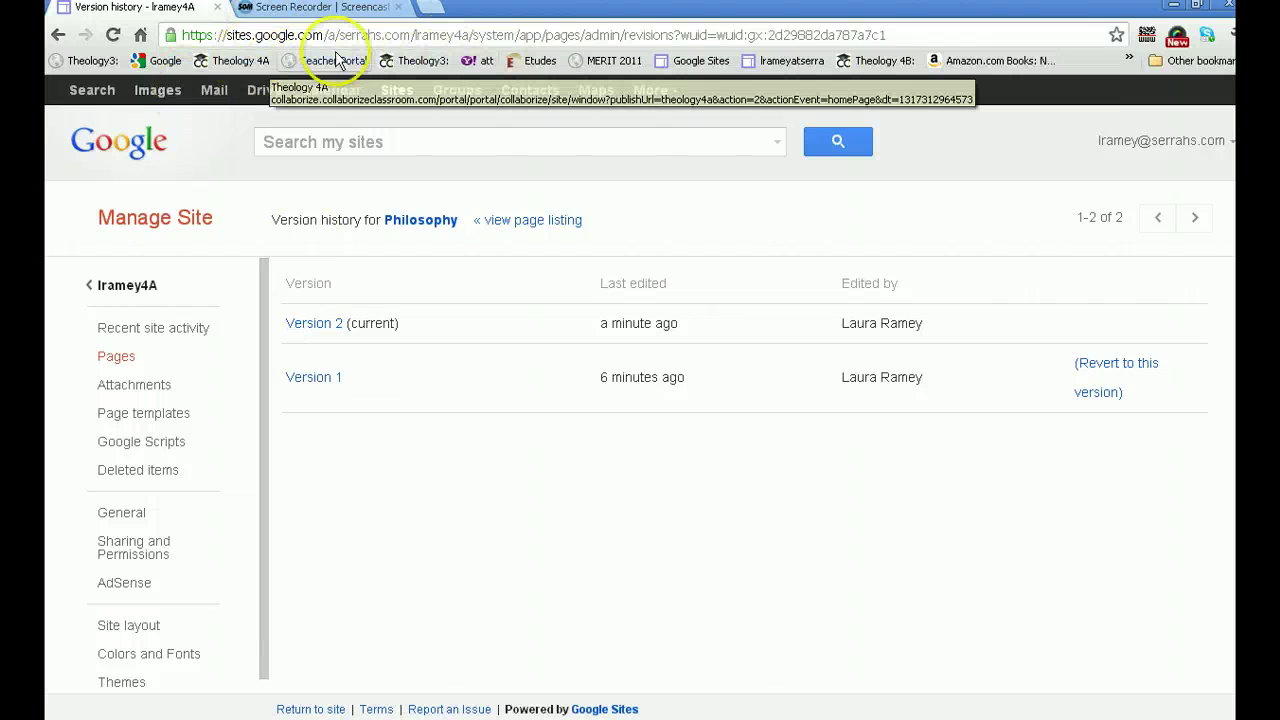
pyautogui.click(763, 63)
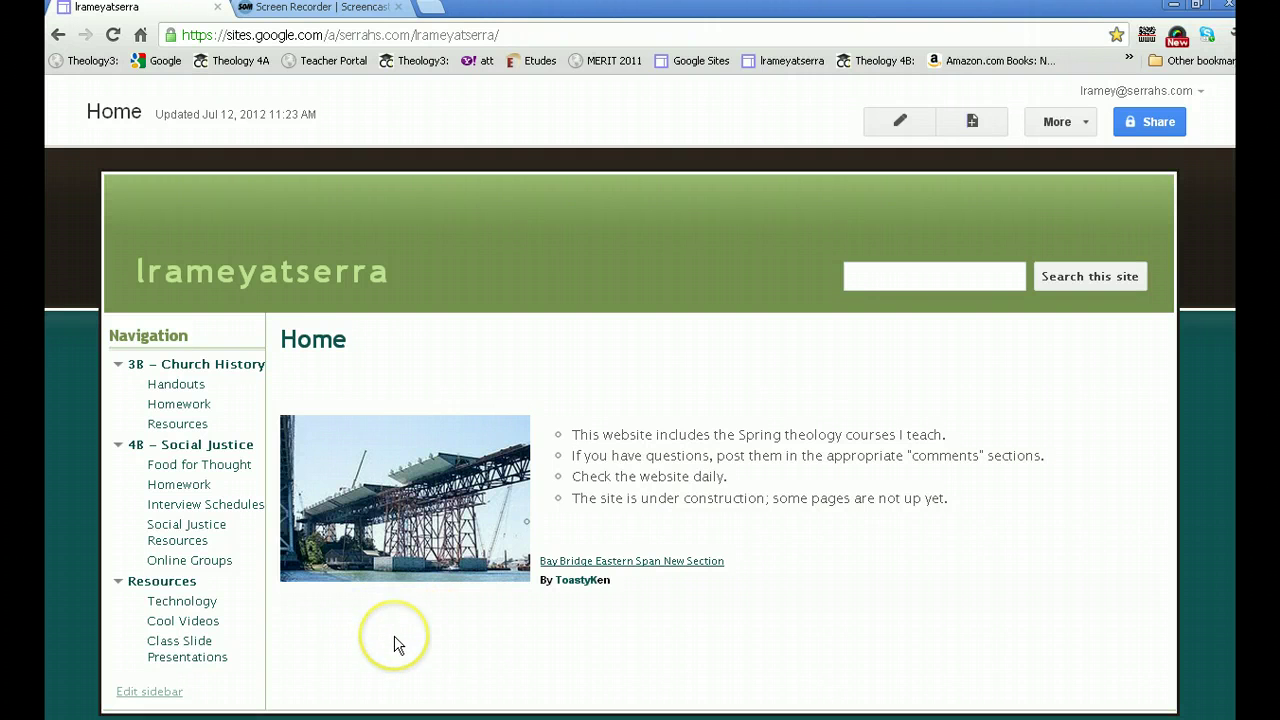
pyautogui.click(205, 445)
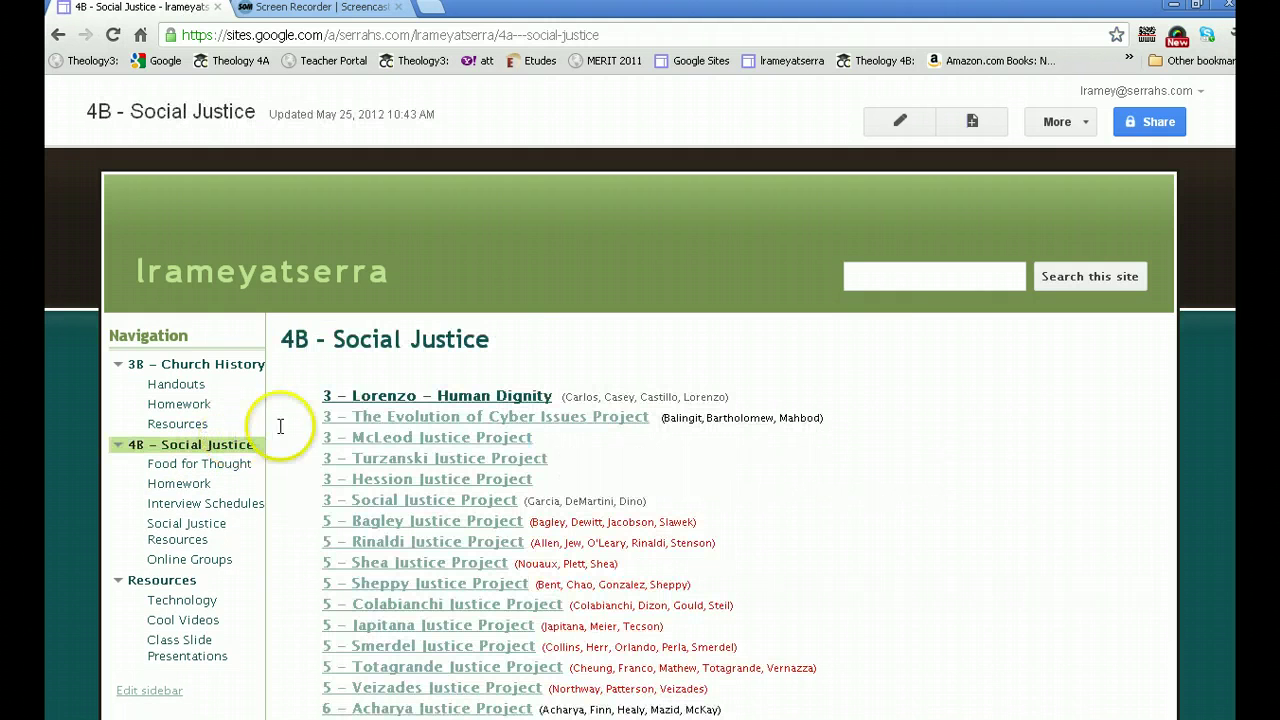
pyautogui.scroll(-3, 600, 685)
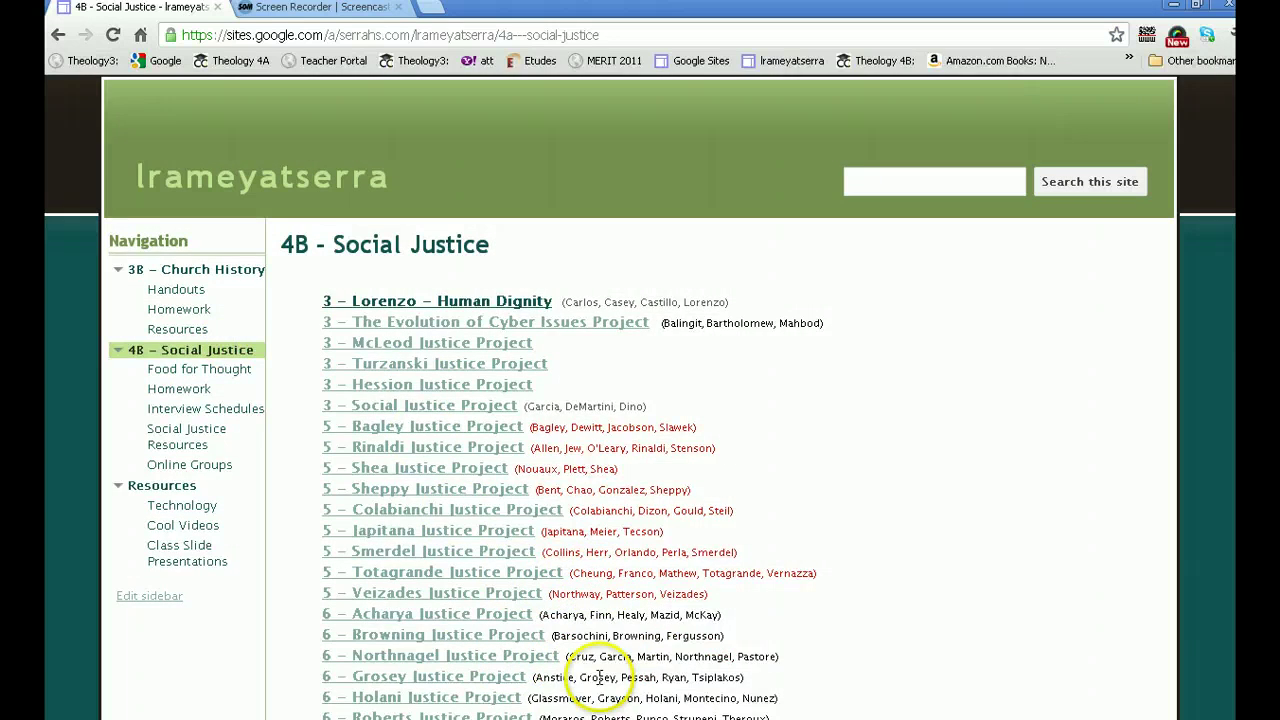